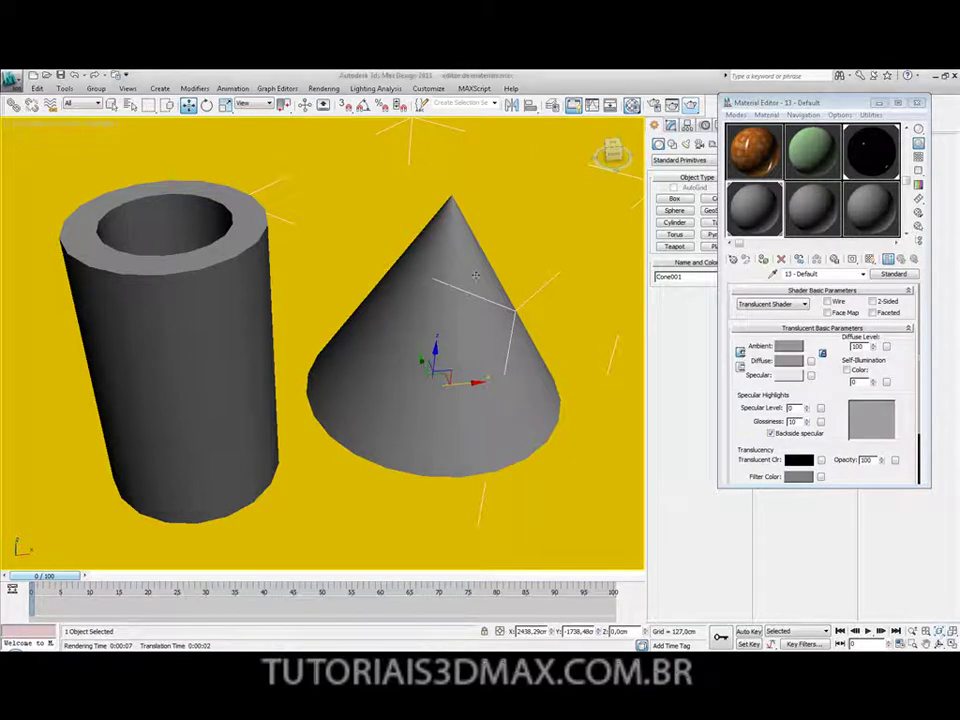
Step: Delete the yellow background plane and the cone from the scene, keeping only the tube
{"action": "left_click", "coordinate": [372, 214]}
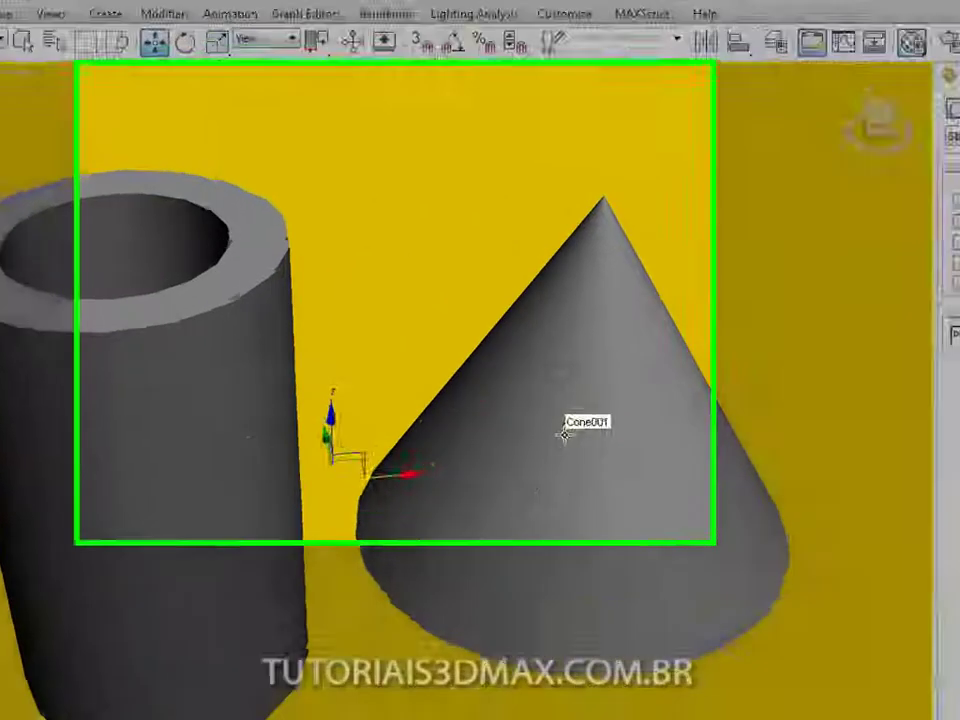
{"action": "key", "text": "Delete"}
{"action": "left_click", "coordinate": [435, 362]}
{"action": "key", "text": "Delete"}
{"action": "middle_click_drag", "start_coordinate": [208, 542], "coordinate": [510, 549]}
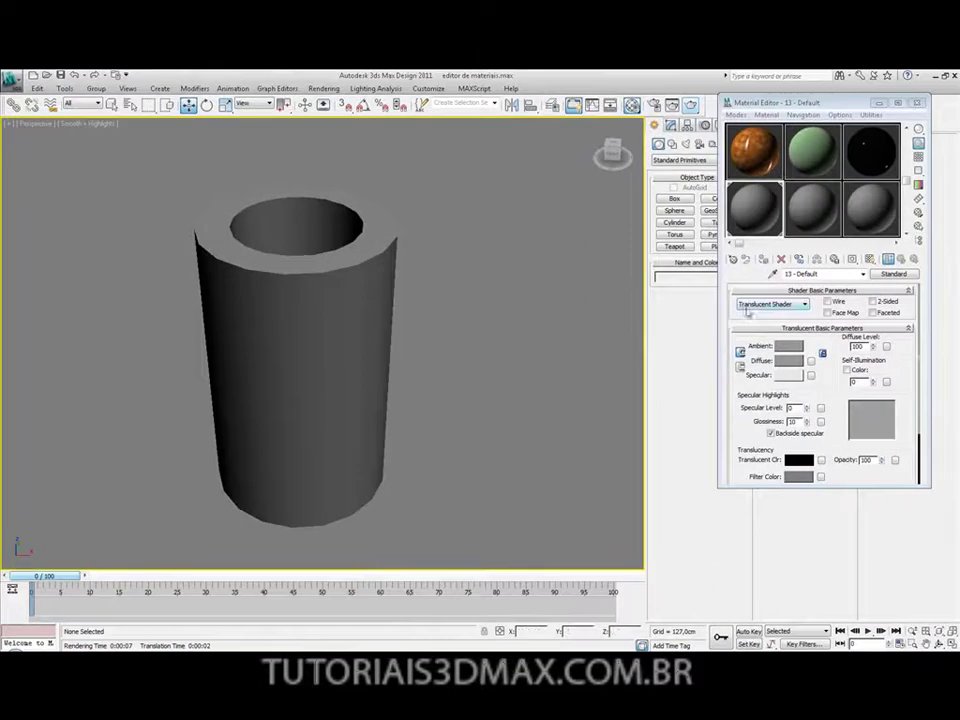
Step: Choose the Translucent Shader for the 13 - Default material
{"action": "left_click", "coordinate": [772, 303]}
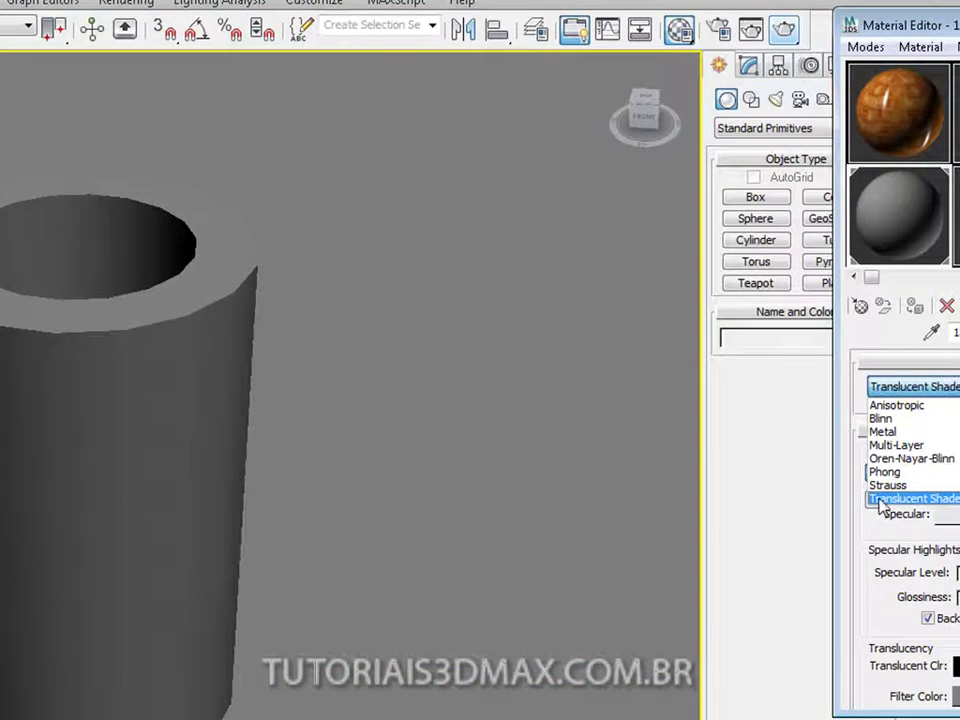
{"action": "left_click", "coordinate": [880, 499]}
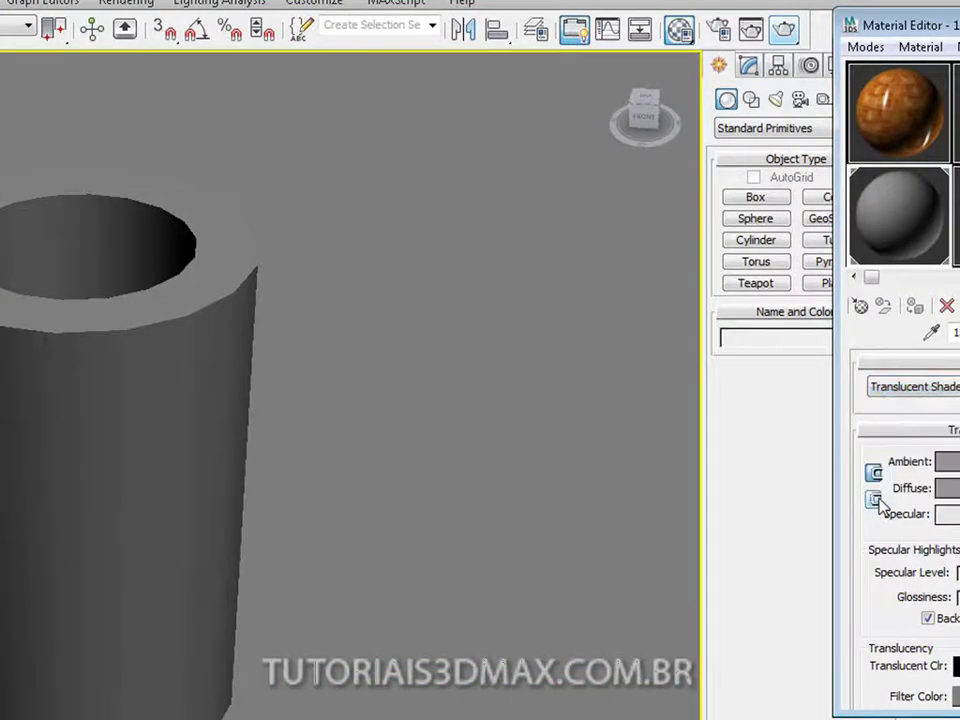
{"action": "middle_click_drag", "start_coordinate": [64, 422], "coordinate": [103, 429], "text": "alt"}
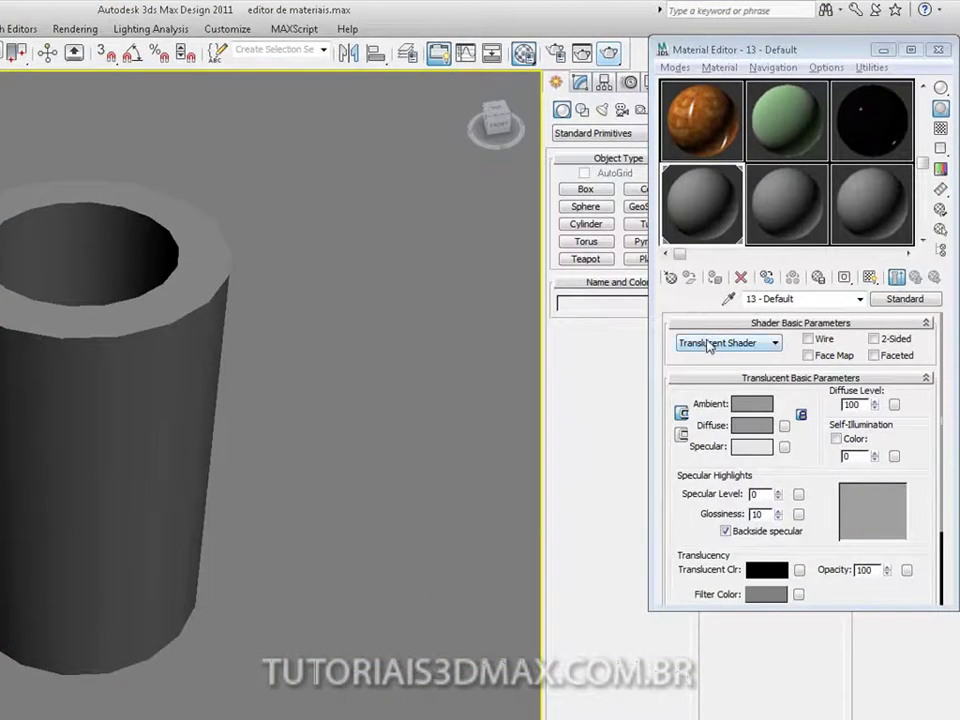
{"action": "left_click", "coordinate": [708, 344]}
{"action": "left_click", "coordinate": [708, 344]}
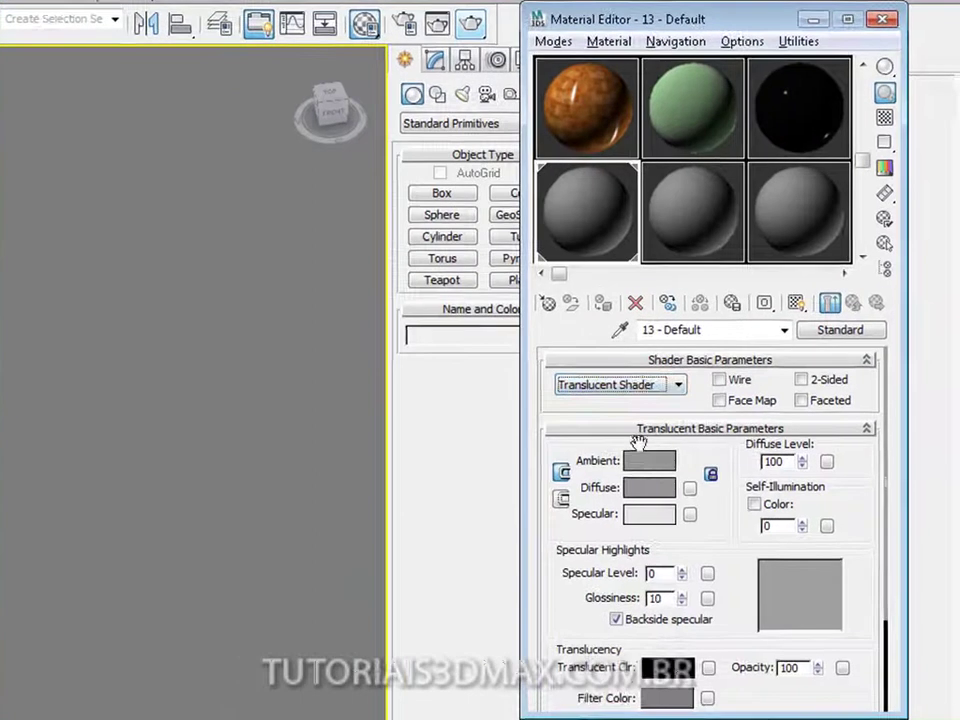
Step: Set the material's locked ambient and diffuse color to pure white with value 255
{"action": "left_click", "coordinate": [648, 462]}
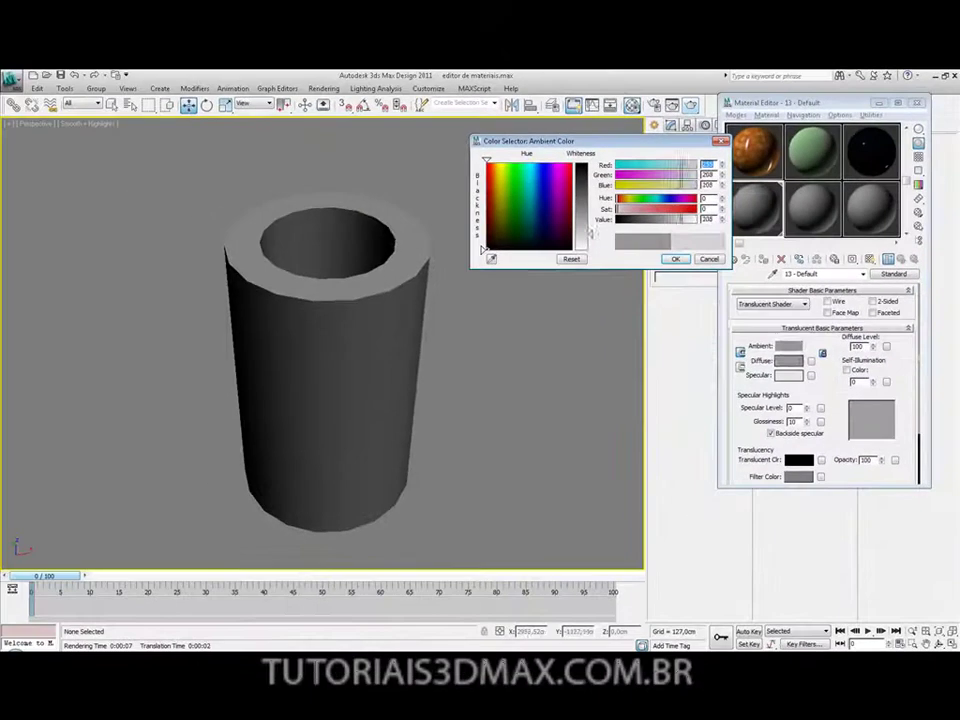
{"action": "left_click_drag", "start_coordinate": [592, 235], "coordinate": [592, 252]}
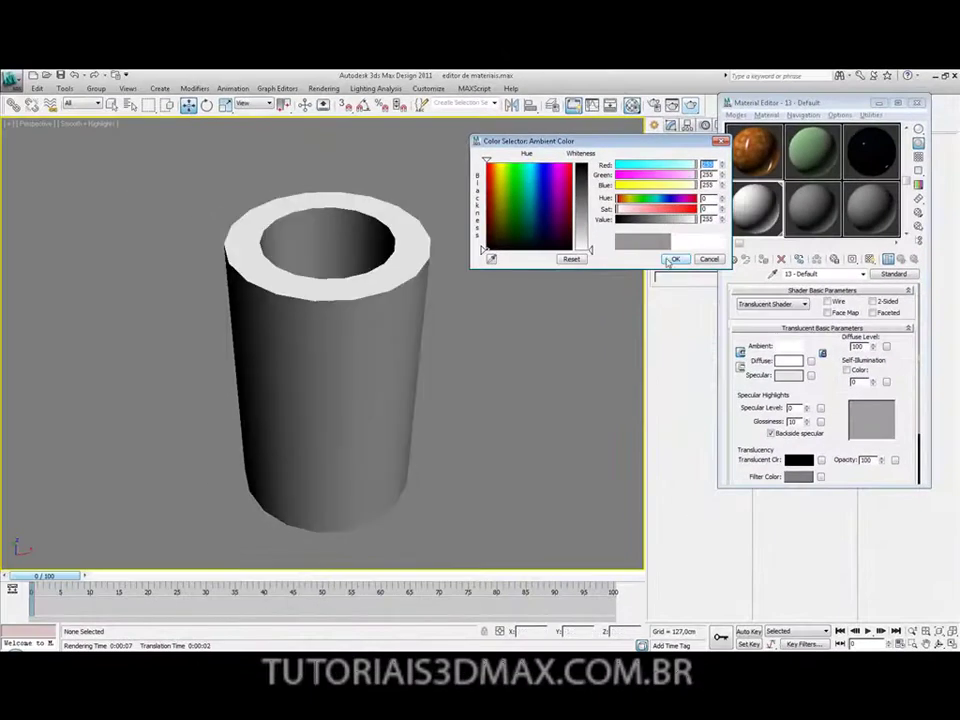
{"action": "left_click", "coordinate": [673, 260]}
Step: Select the tube and inspect its creation parameters, including its number of sides
{"action": "middle_click_drag", "start_coordinate": [343, 337], "coordinate": [345, 326], "text": "alt"}
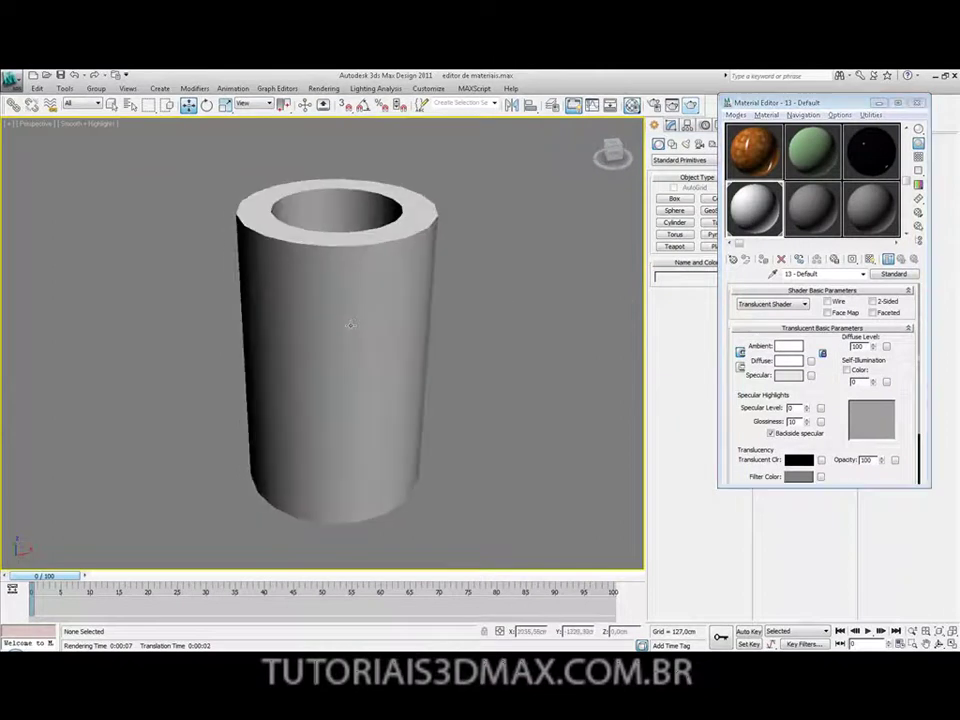
{"action": "left_click", "coordinate": [673, 127]}
{"action": "left_click_drag", "start_coordinate": [762, 104], "coordinate": [788, 273]}
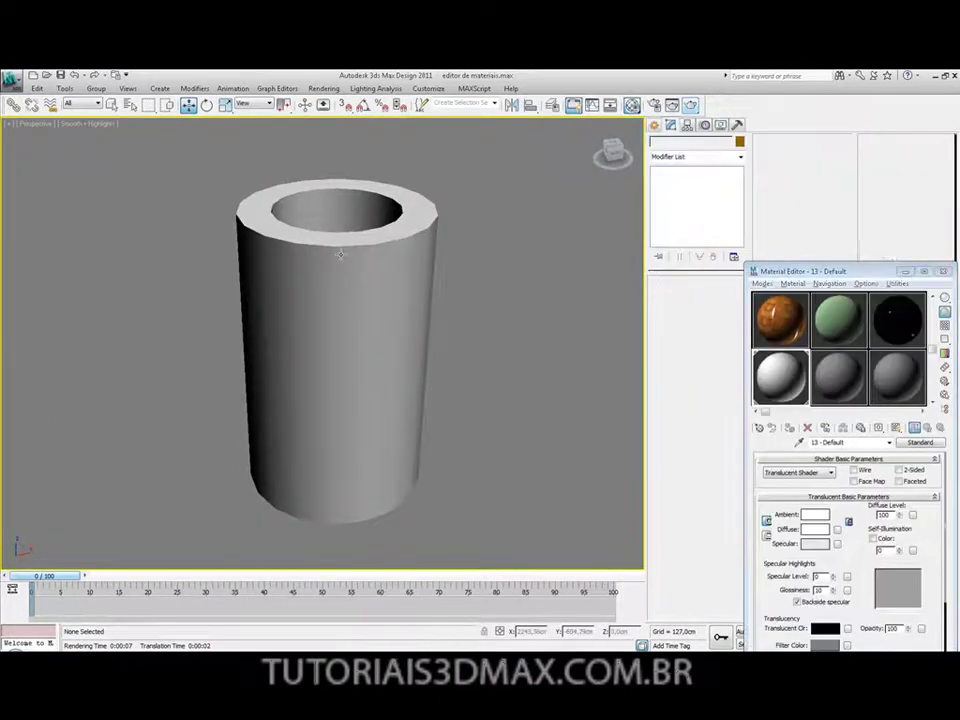
{"action": "left_click", "coordinate": [340, 255]}
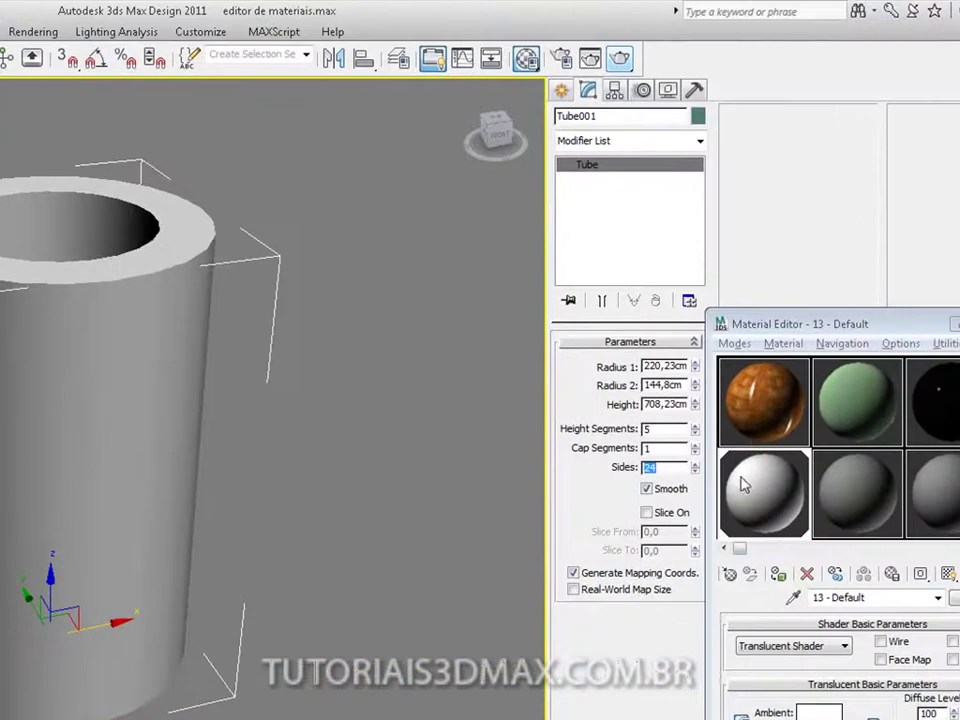
{"action": "middle_click_drag", "start_coordinate": [158, 252], "coordinate": [156, 274], "text": "alt"}
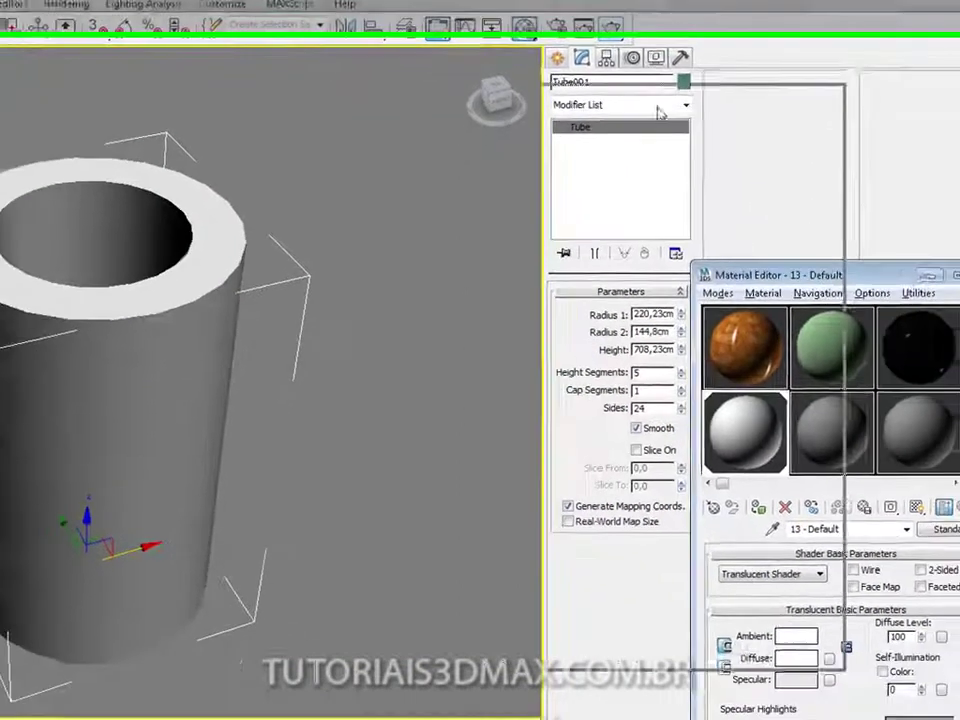
Step: Set the material's Specular Level to 80 and Glossiness to 40
{"action": "left_click_drag", "start_coordinate": [800, 274], "coordinate": [640, 60]}
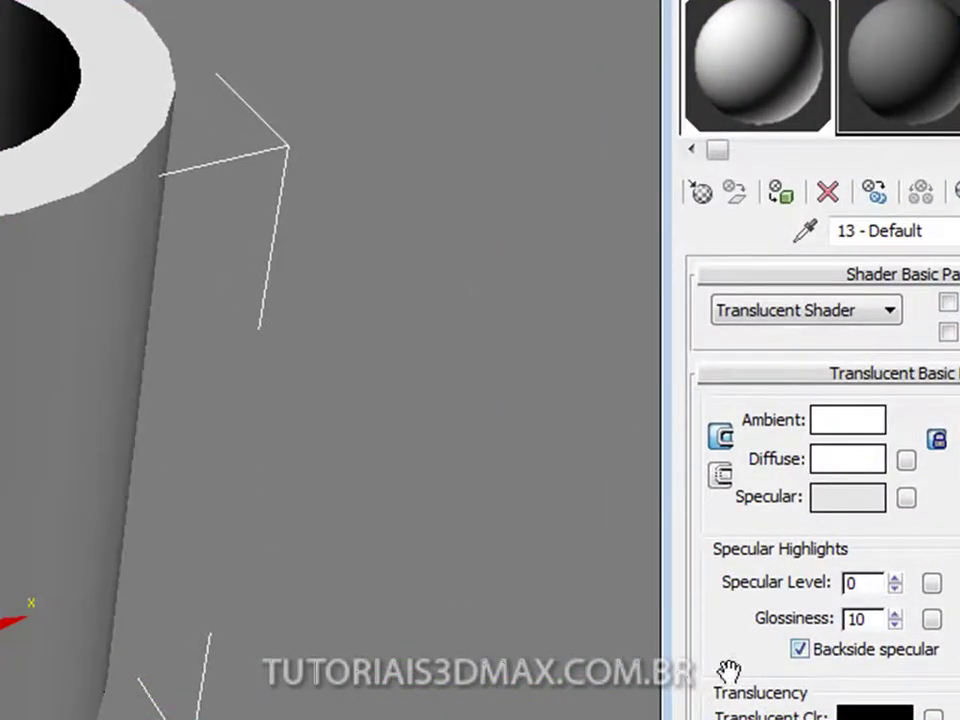
{"action": "left_click_drag", "start_coordinate": [696, 649], "coordinate": [707, 621]}
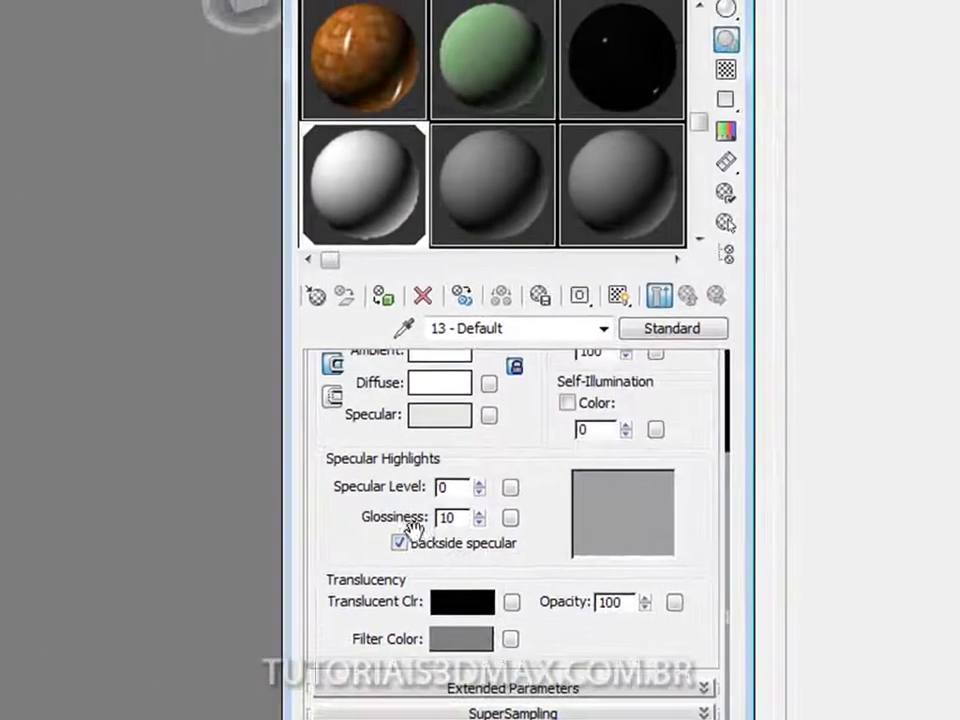
{"action": "double_click", "coordinate": [455, 487]}
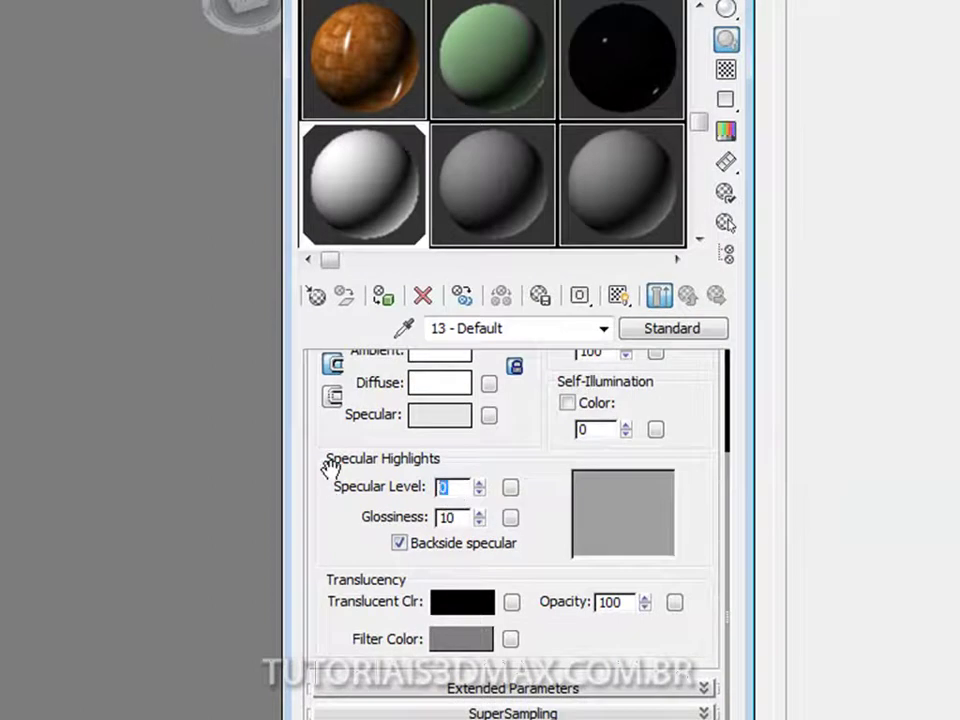
{"action": "type", "text": "80"}
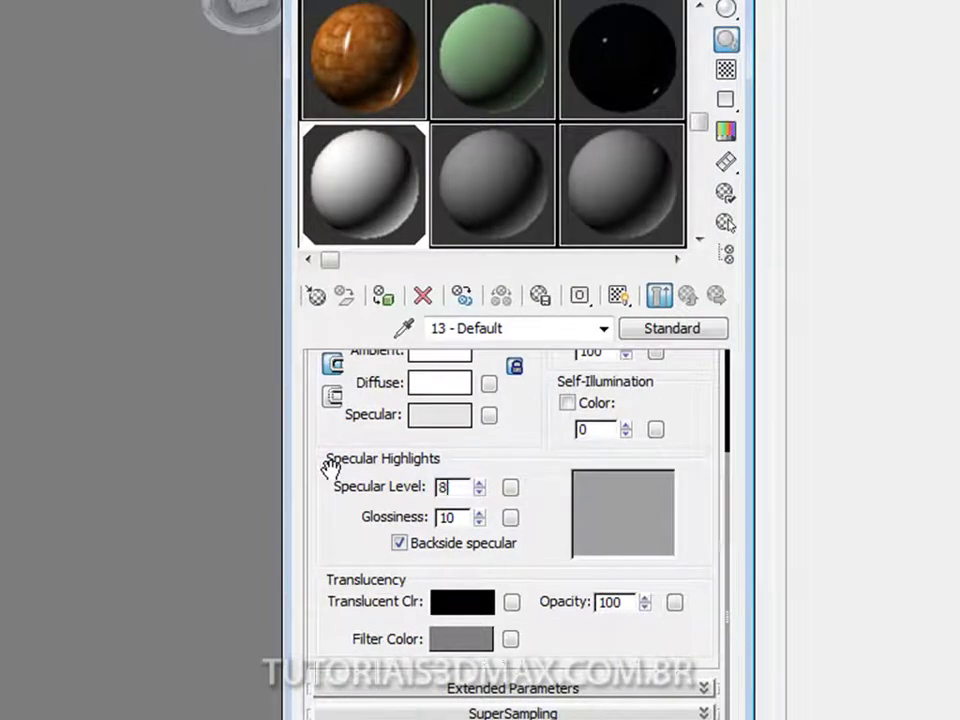
{"action": "key", "text": "Tab"}
{"action": "type", "text": "40"}
{"action": "key", "text": "Return"}
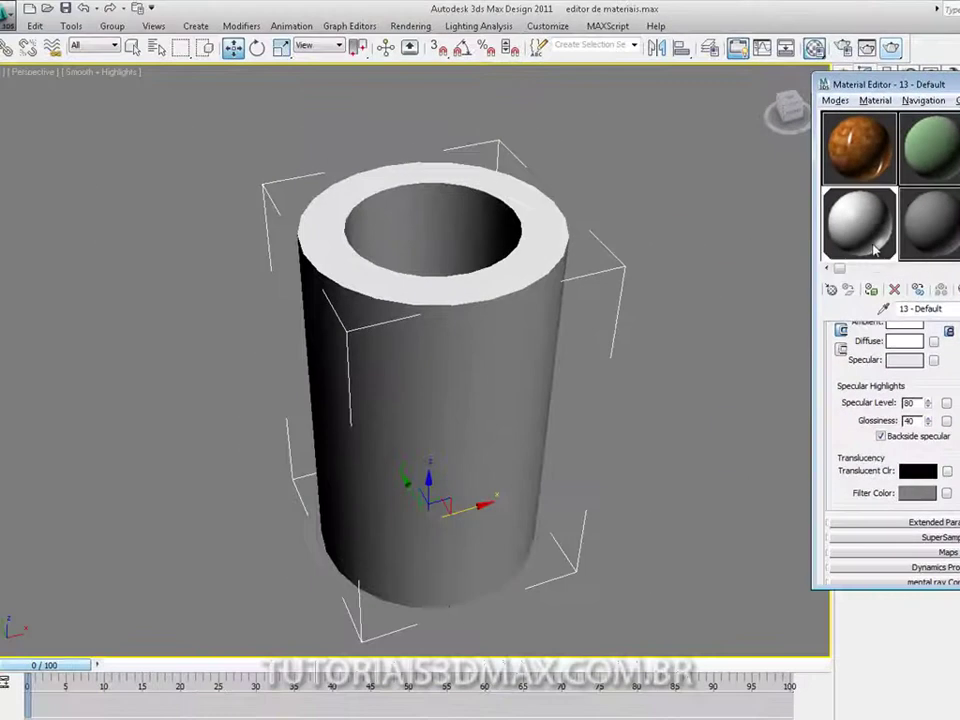
Step: Open an enlarged preview of the 13 - Default material and change its sample shape to a cylinder
{"action": "double_click", "coordinate": [883, 228]}
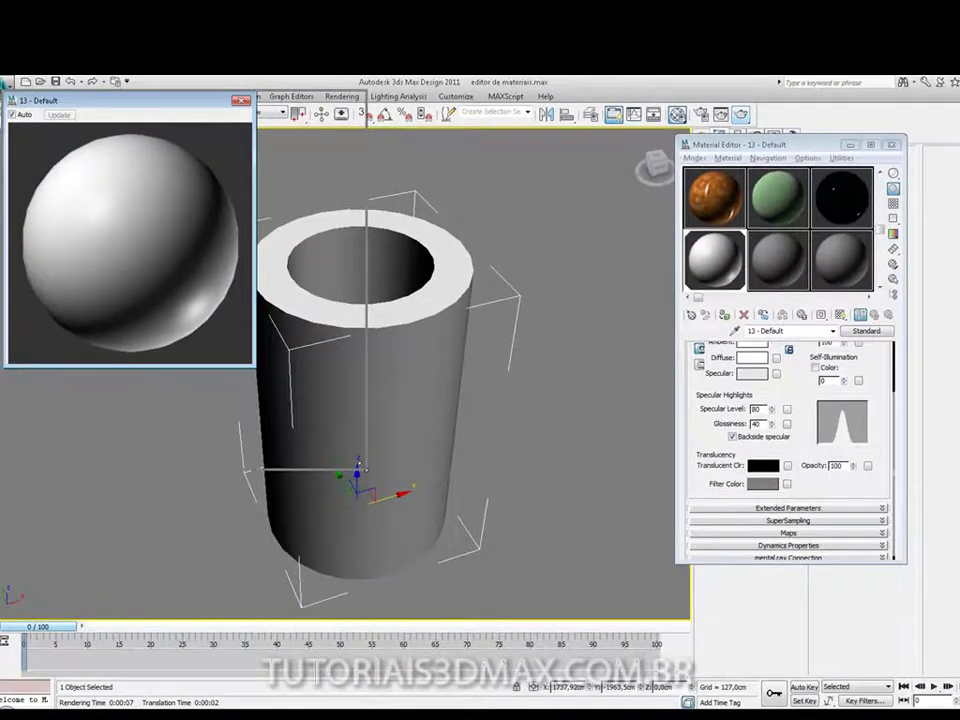
{"action": "left_click_drag", "start_coordinate": [363, 466], "coordinate": [362, 467]}
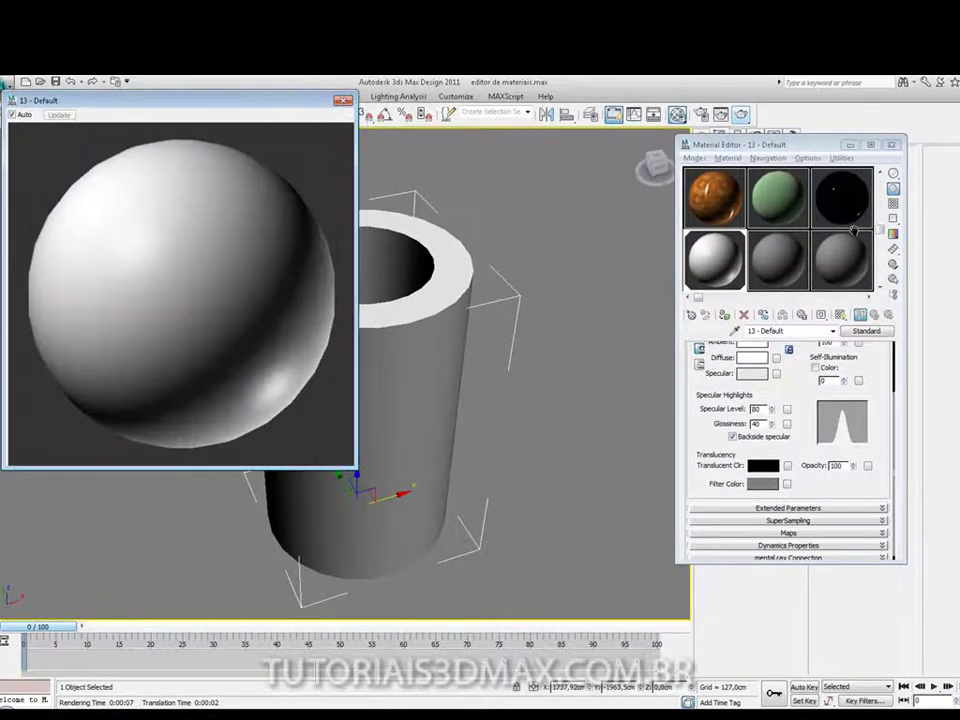
{"action": "left_click_drag", "start_coordinate": [894, 175], "coordinate": [921, 176]}
{"action": "left_click_drag", "start_coordinate": [209, 105], "coordinate": [217, 170]}
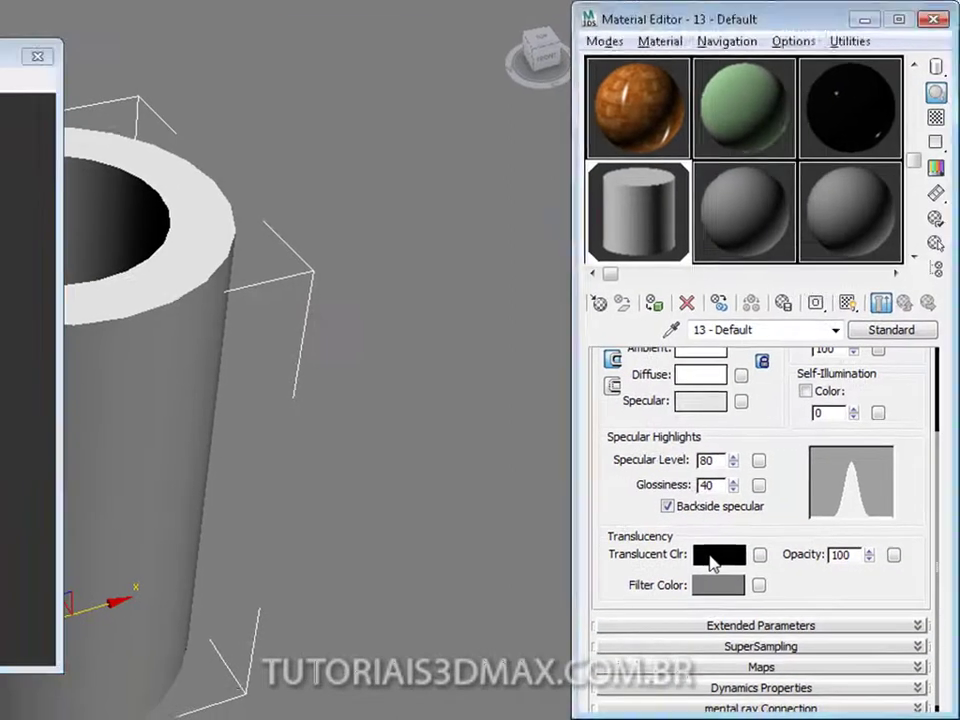
Step: Set the material's translucent color to mid gray with value 134 and close the enlarged preview
{"action": "left_click", "coordinate": [885, 650]}
{"action": "left_click_drag", "start_coordinate": [492, 110], "coordinate": [489, 214]}
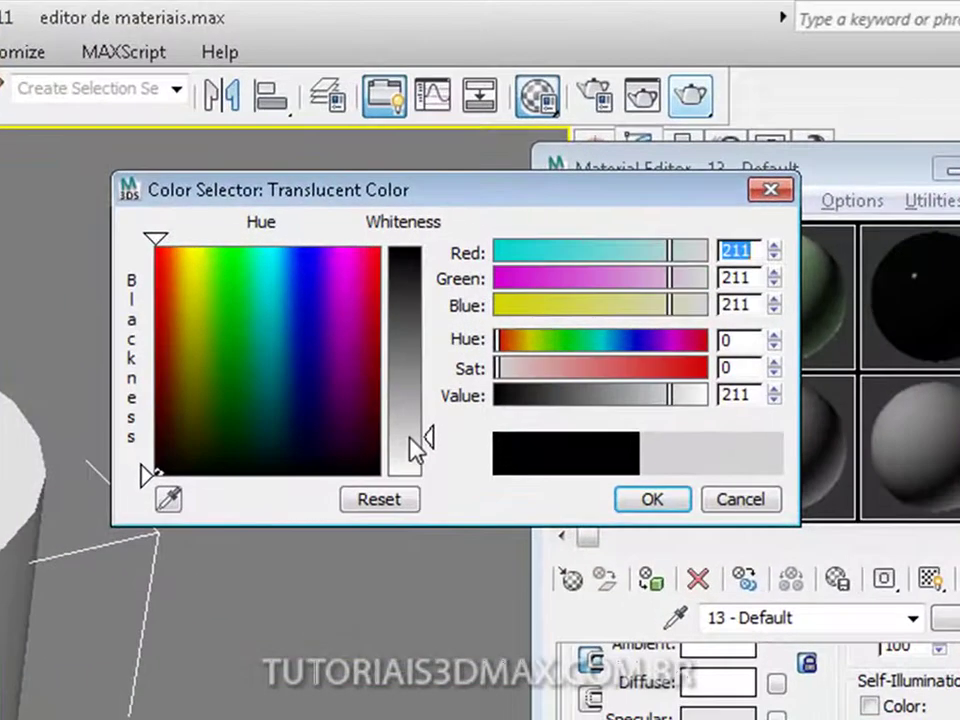
{"action": "left_click_drag", "start_coordinate": [409, 436], "coordinate": [409, 368]}
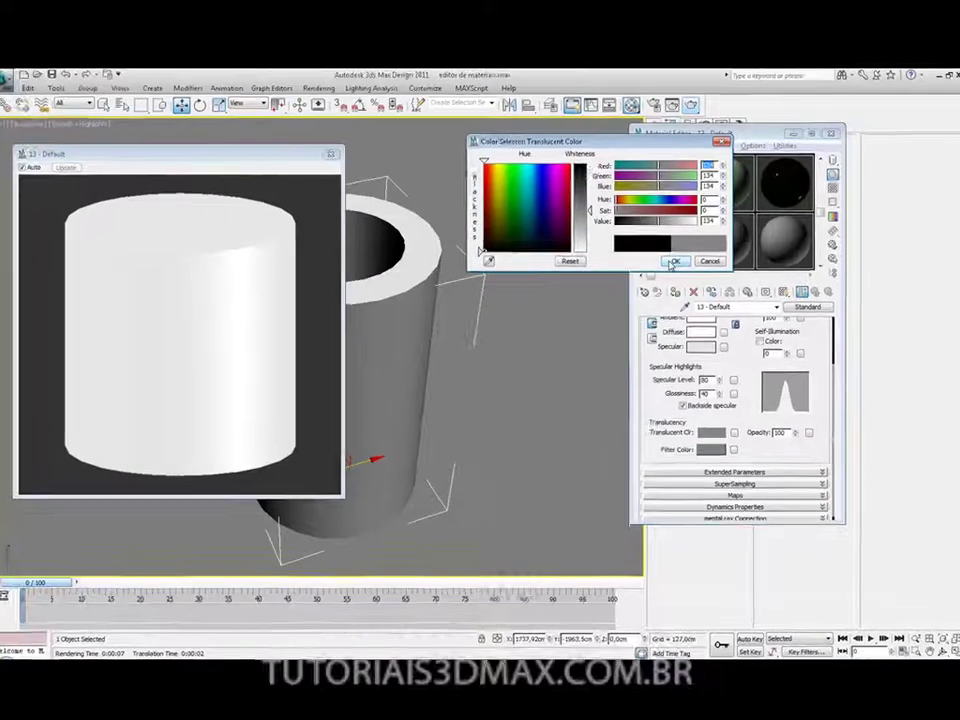
{"action": "left_click", "coordinate": [652, 499]}
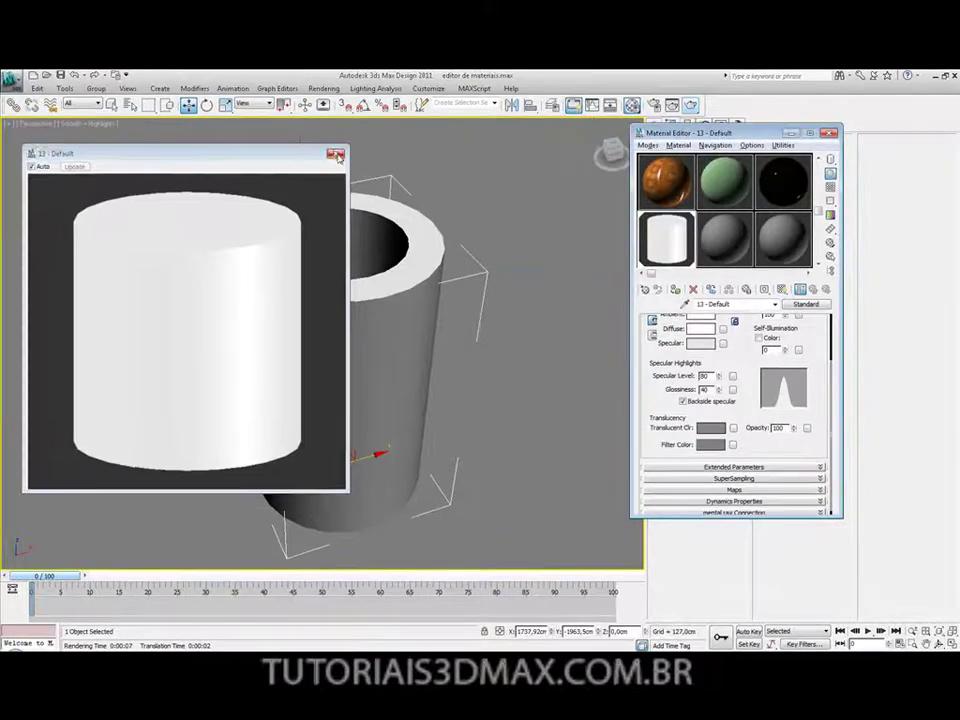
{"action": "left_click", "coordinate": [336, 153]}
Step: Render the perspective view to examine the translucent tube, and close the render and material editor windows
{"action": "left_click", "coordinate": [691, 105]}
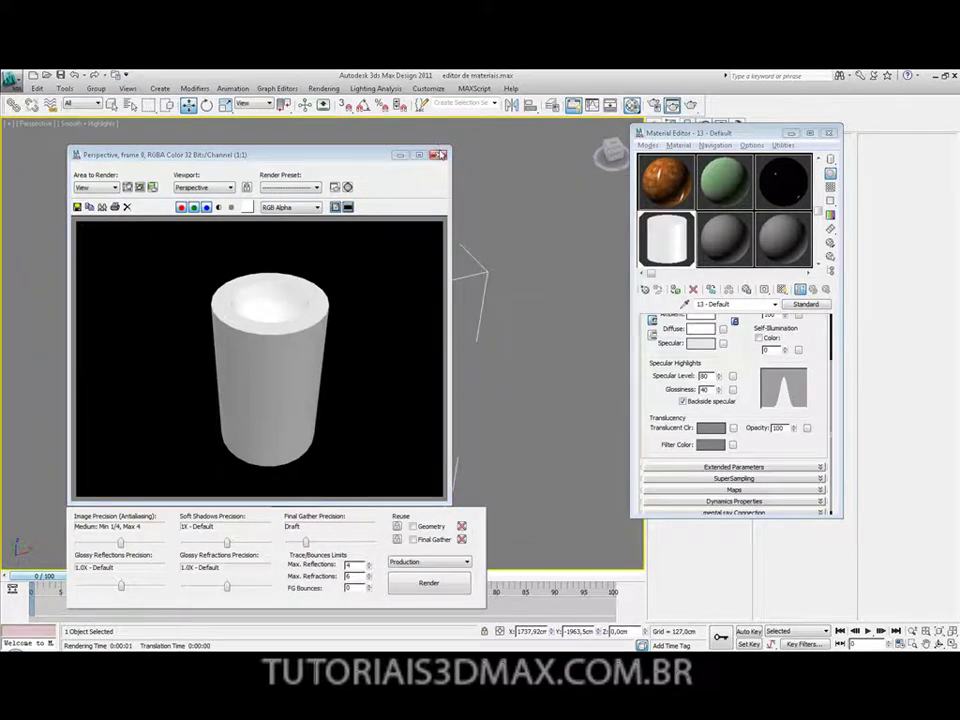
{"action": "left_click", "coordinate": [437, 155]}
{"action": "left_click", "coordinate": [830, 133]}
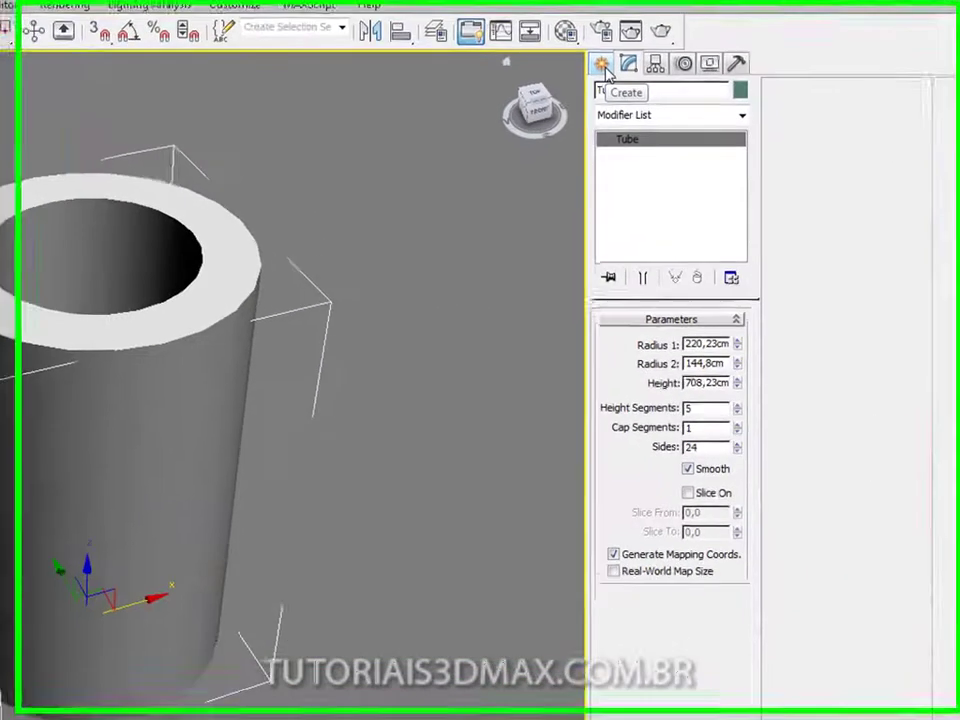
Step: Create a standard Omni light at the center of the tube, placed in the top view
{"action": "left_click", "coordinate": [602, 66]}
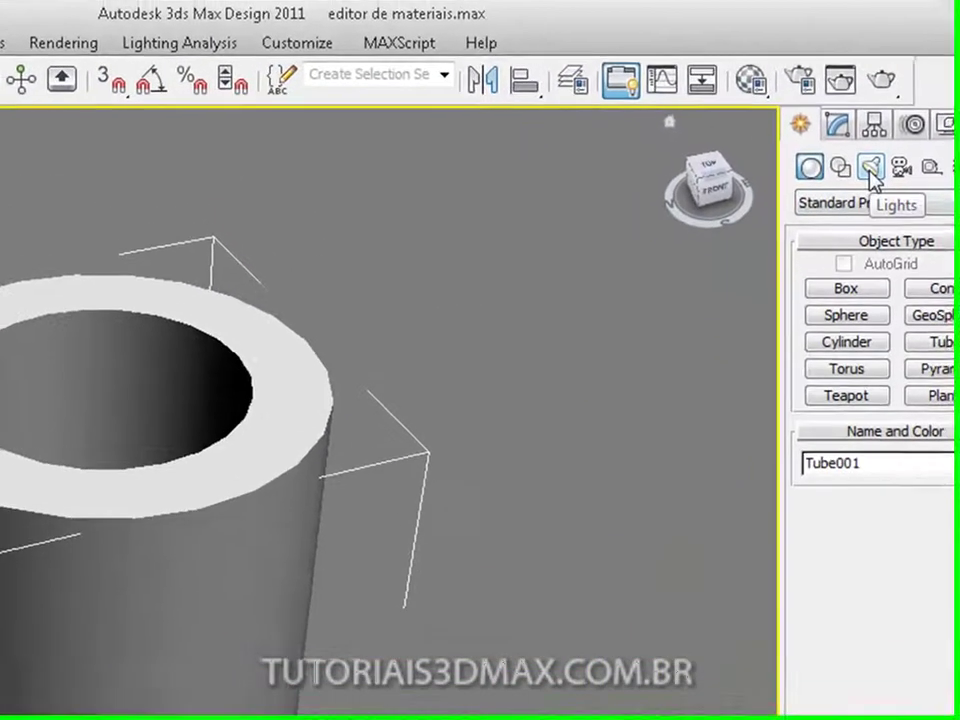
{"action": "left_click", "coordinate": [650, 89]}
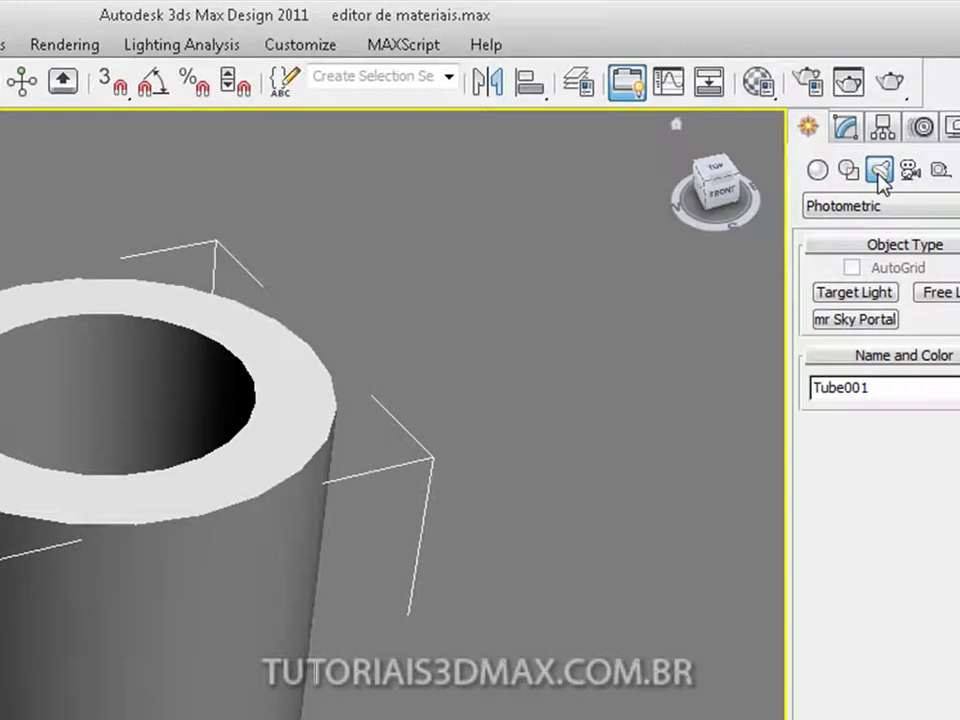
{"action": "left_click", "coordinate": [842, 207]}
{"action": "left_click", "coordinate": [850, 247]}
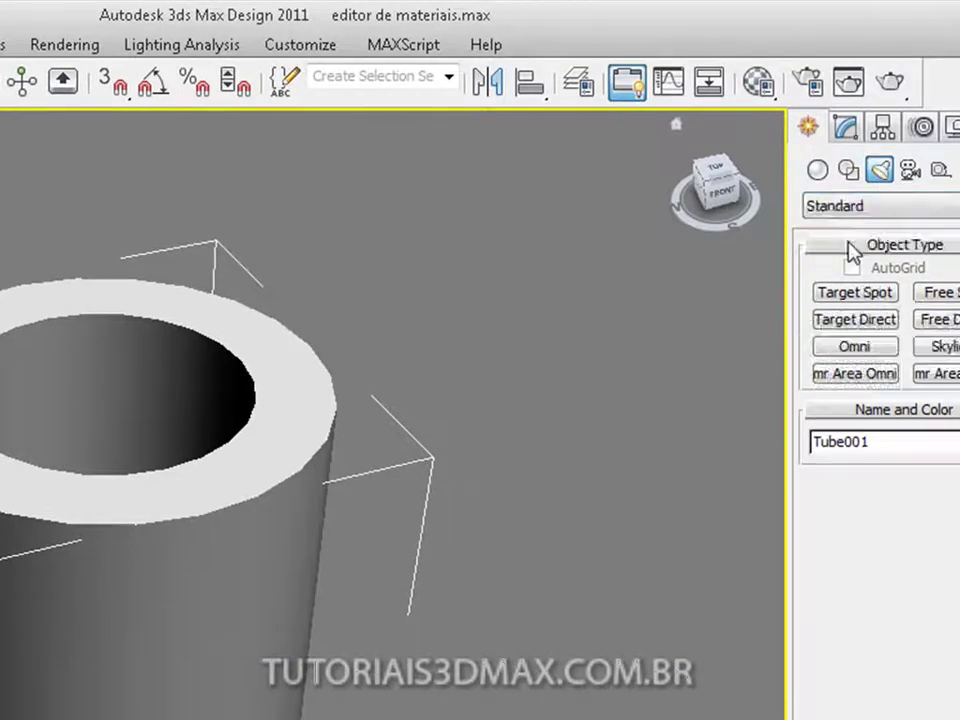
{"action": "left_click", "coordinate": [855, 347]}
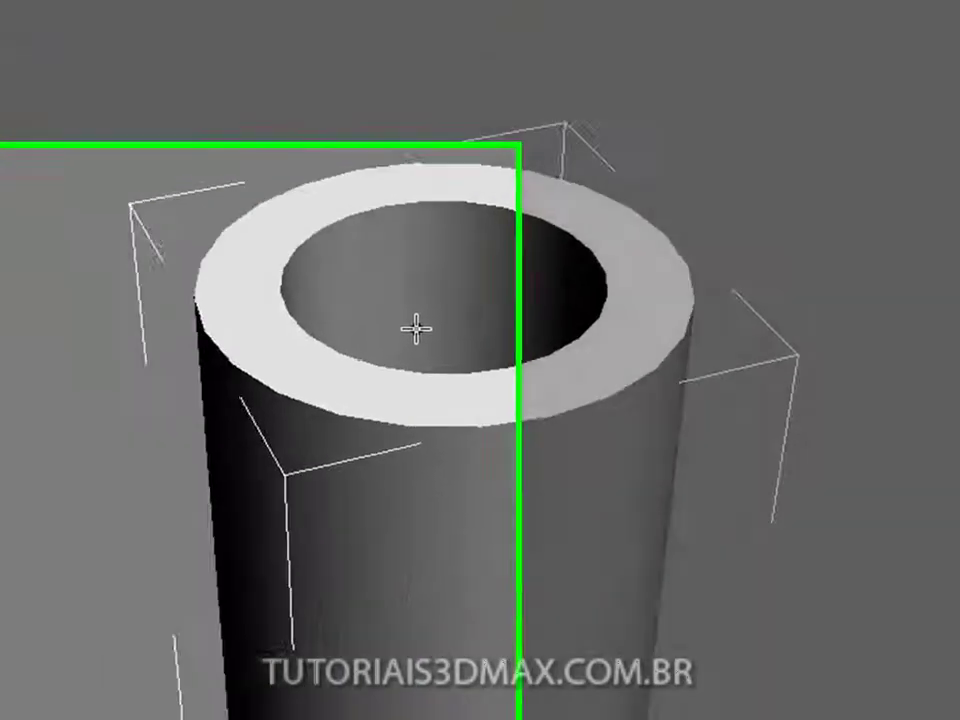
{"action": "key", "text": "t"}
{"action": "key", "text": "z"}
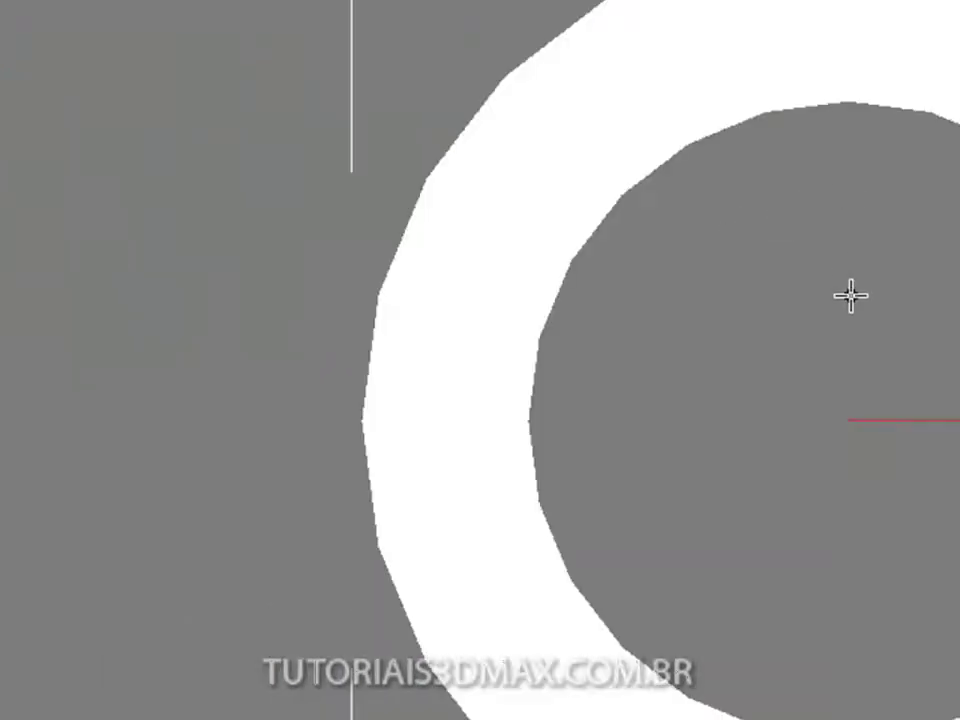
{"action": "left_click", "coordinate": [849, 422]}
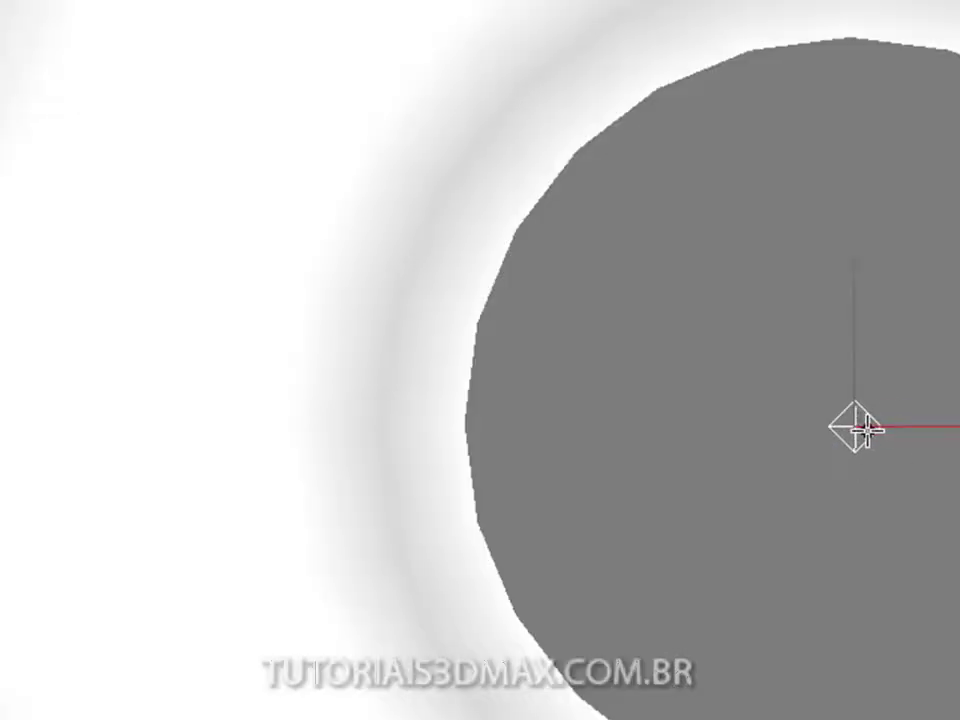
Step: Render the tube in perspective to examine how the inner Omni light passes through its walls, and close the render
{"action": "scroll", "coordinate": [884, 293], "scroll_direction": "up", "scroll_amount": 5}
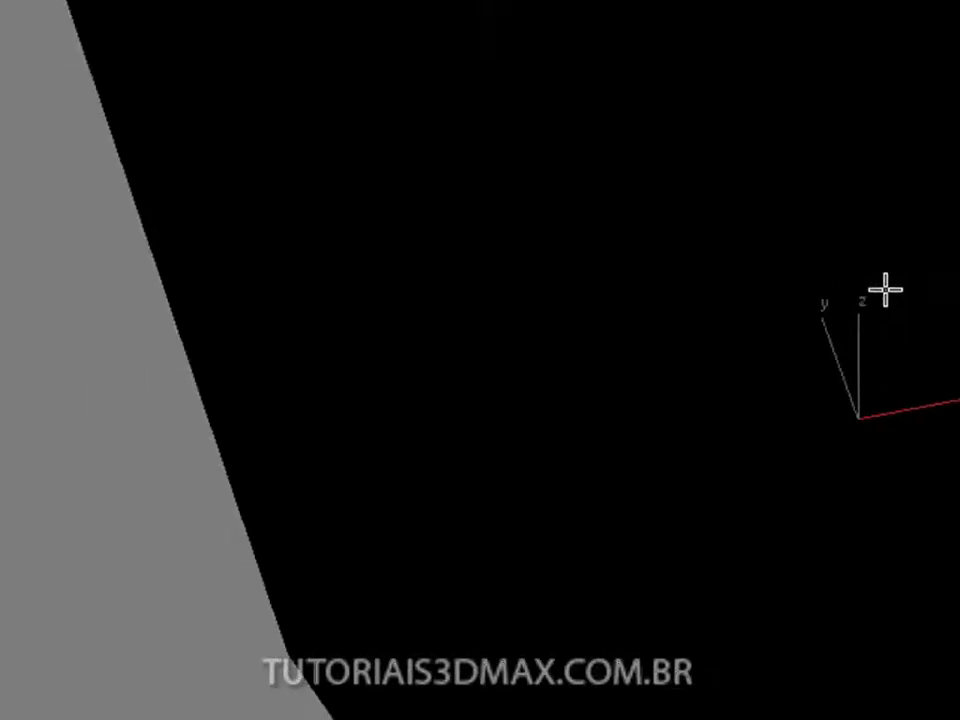
{"action": "left_click_drag", "start_coordinate": [845, 305], "coordinate": [885, 216]}
{"action": "middle_click_drag", "start_coordinate": [885, 216], "coordinate": [737, 330]}
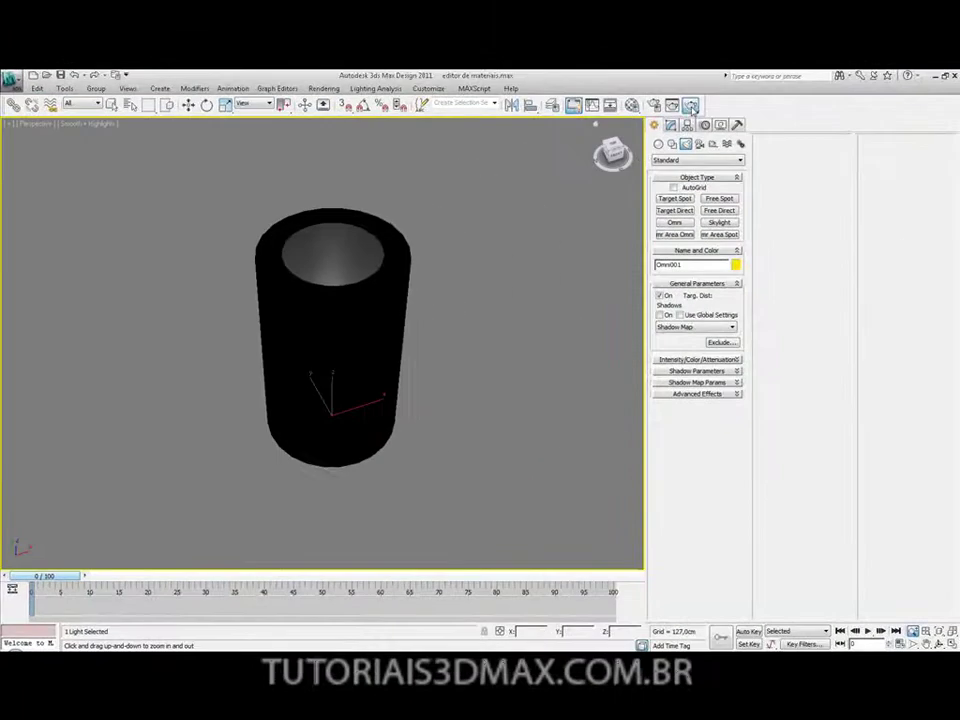
{"action": "left_click", "coordinate": [690, 105]}
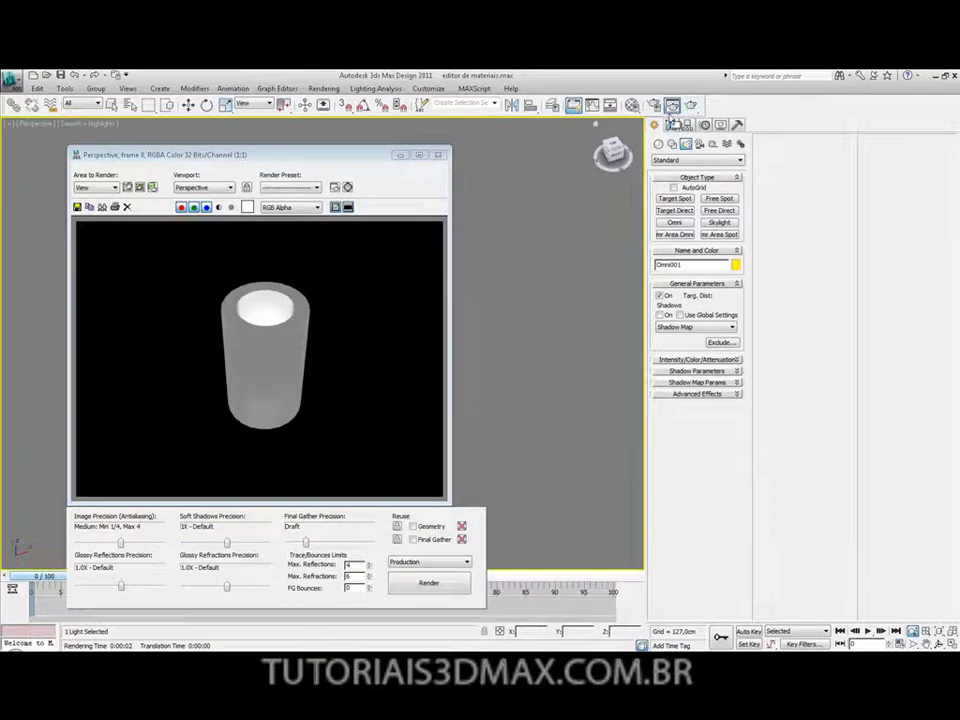
{"action": "left_click", "coordinate": [439, 158]}
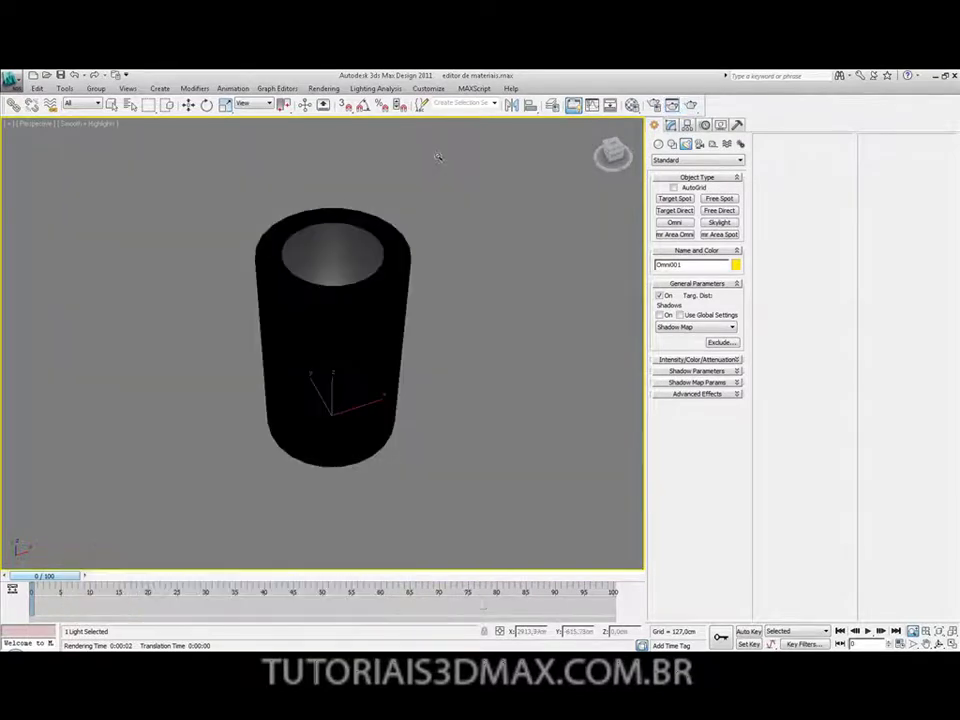
Step: Raise the Omni light to the tube's upper part, render the perspective view to examine the glow, and close the render
{"action": "middle_click_drag", "start_coordinate": [306, 347], "coordinate": [348, 328], "text": "alt"}
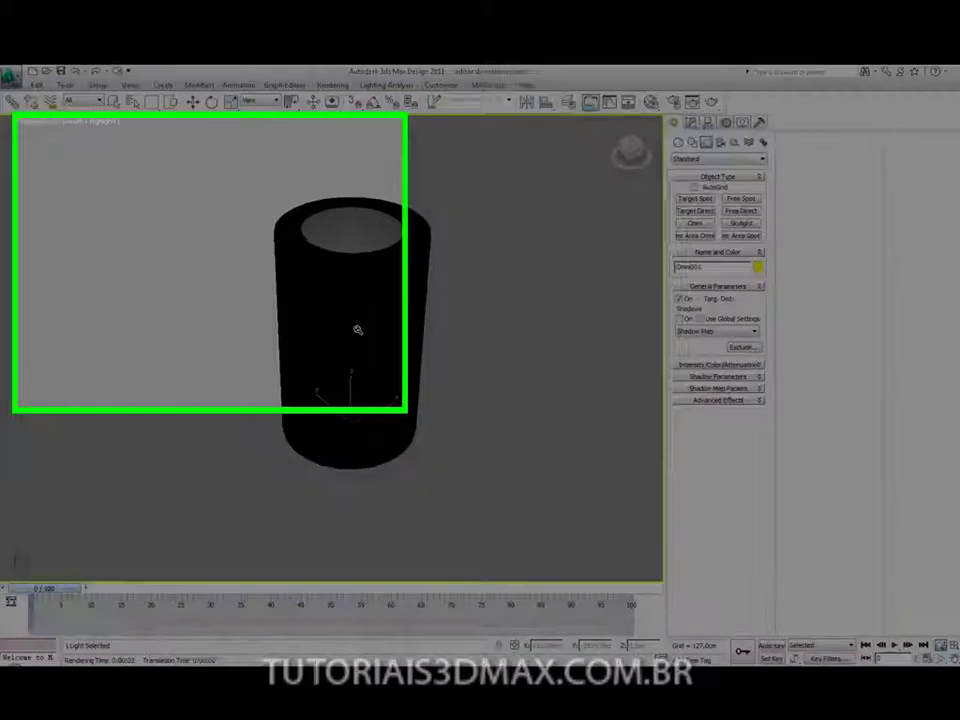
{"action": "key", "text": "F3"}
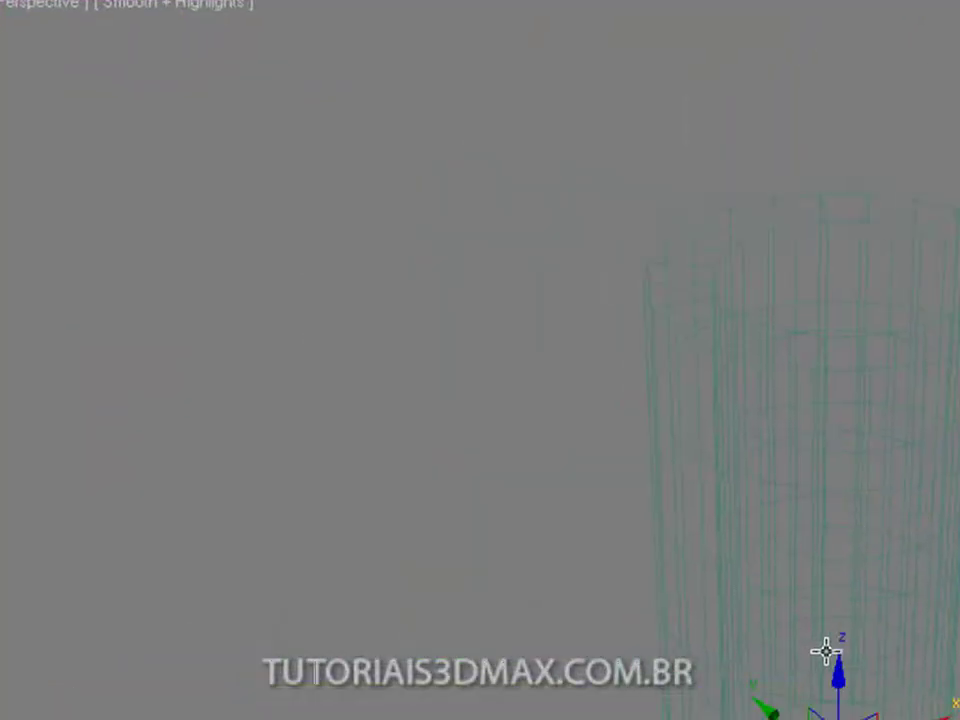
{"action": "left_click_drag", "start_coordinate": [838, 669], "coordinate": [866, 340]}
{"action": "key", "text": "F3"}
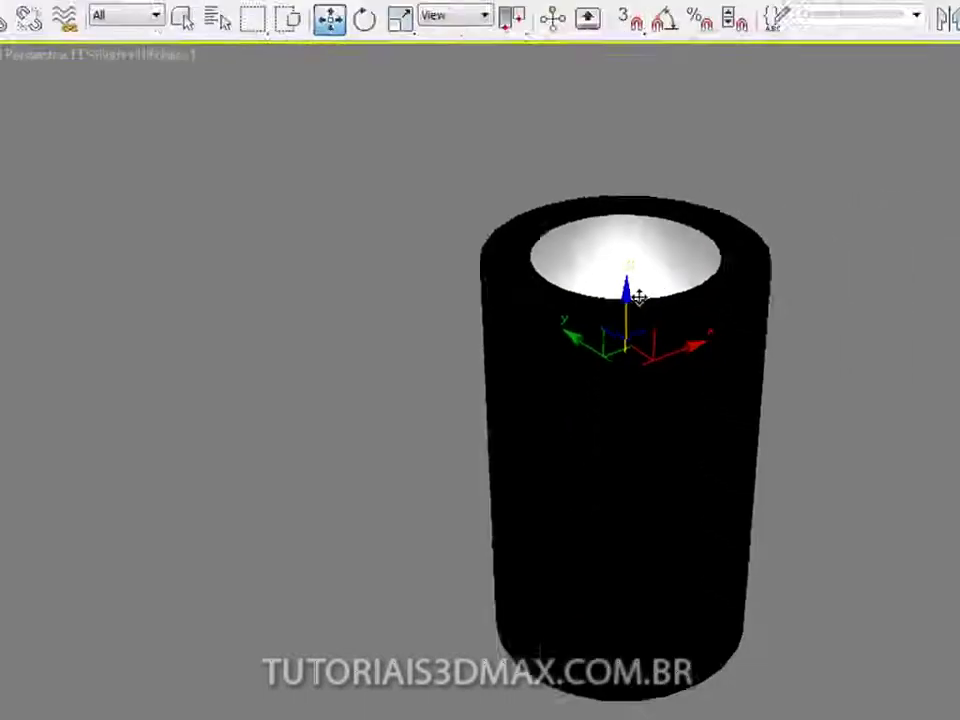
{"action": "left_click", "coordinate": [691, 105]}
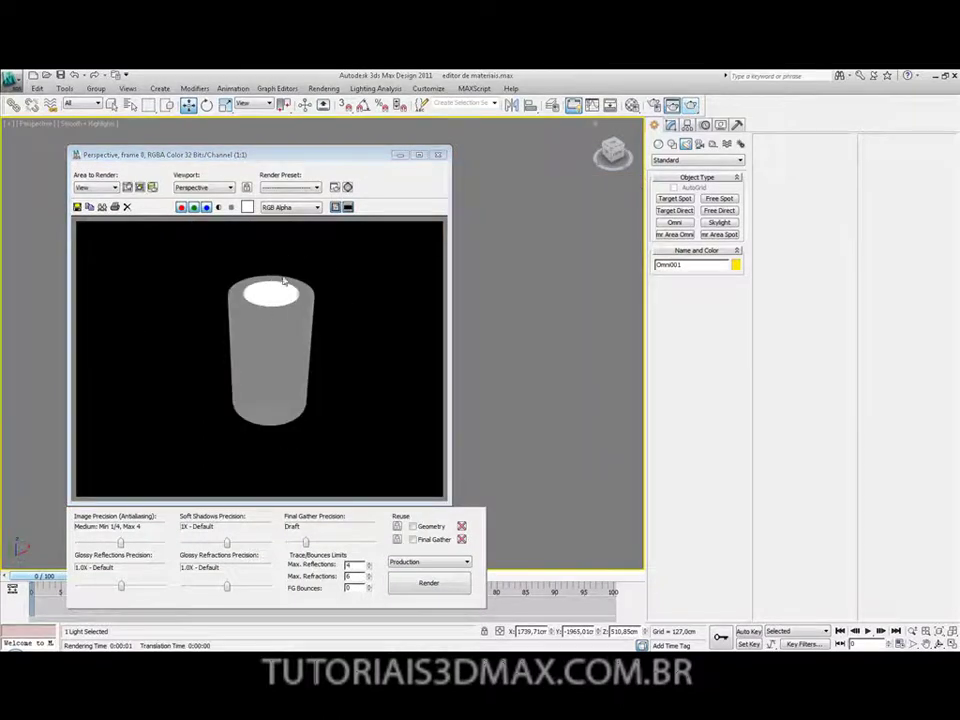
{"action": "left_click", "coordinate": [439, 156]}
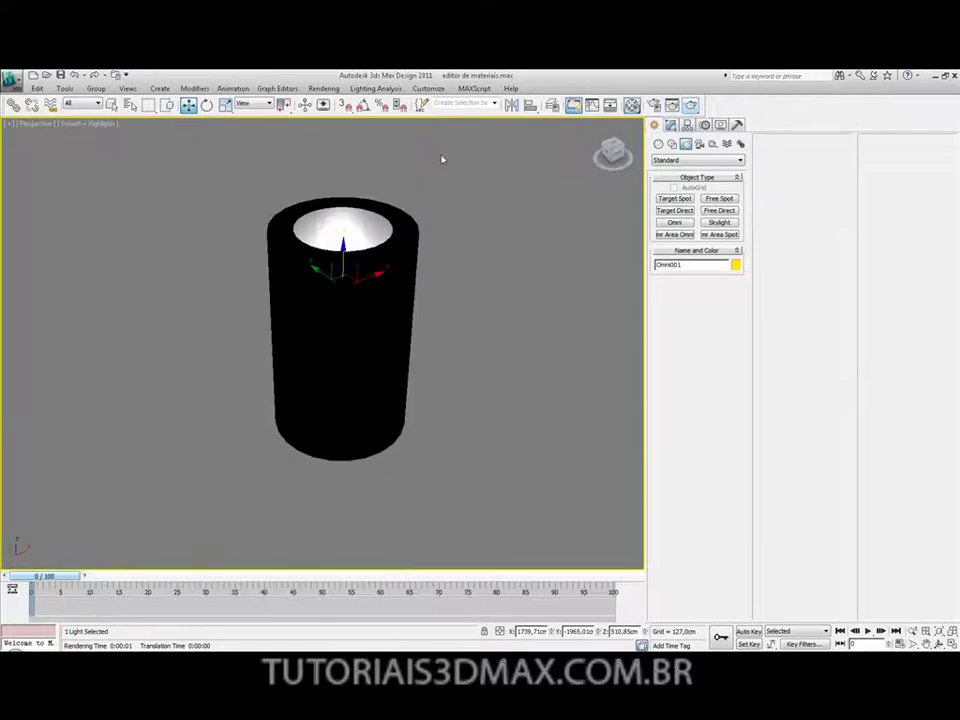
Step: Set the translucent material's filter color to black and render the tube to examine its effect
{"action": "key", "text": "m"}
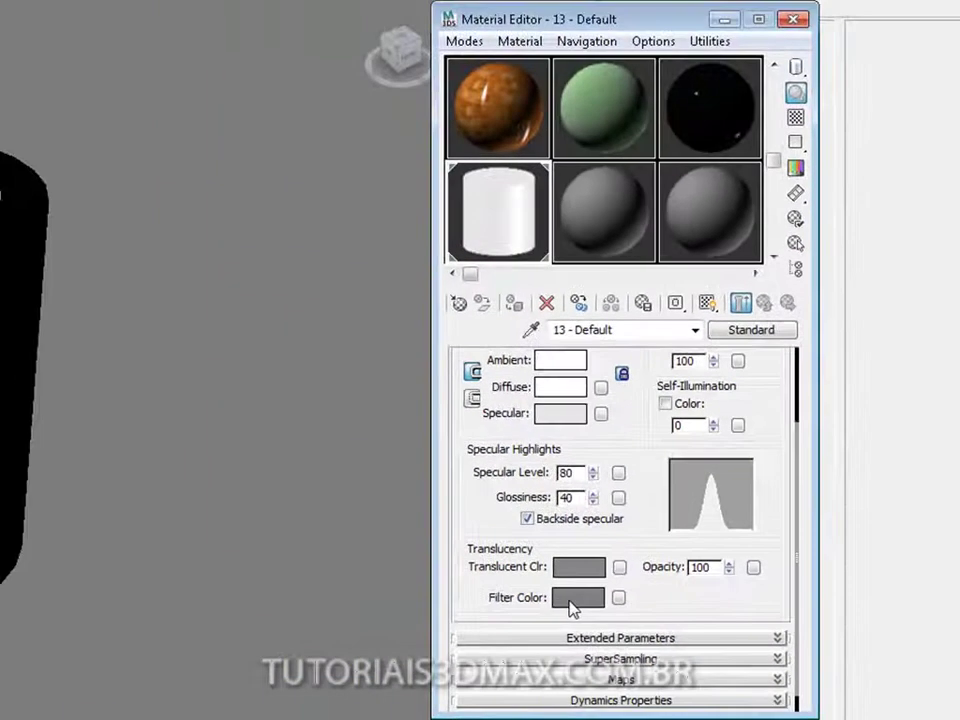
{"action": "left_click", "coordinate": [557, 600]}
{"action": "left_click_drag", "start_coordinate": [356, 150], "coordinate": [364, 76]}
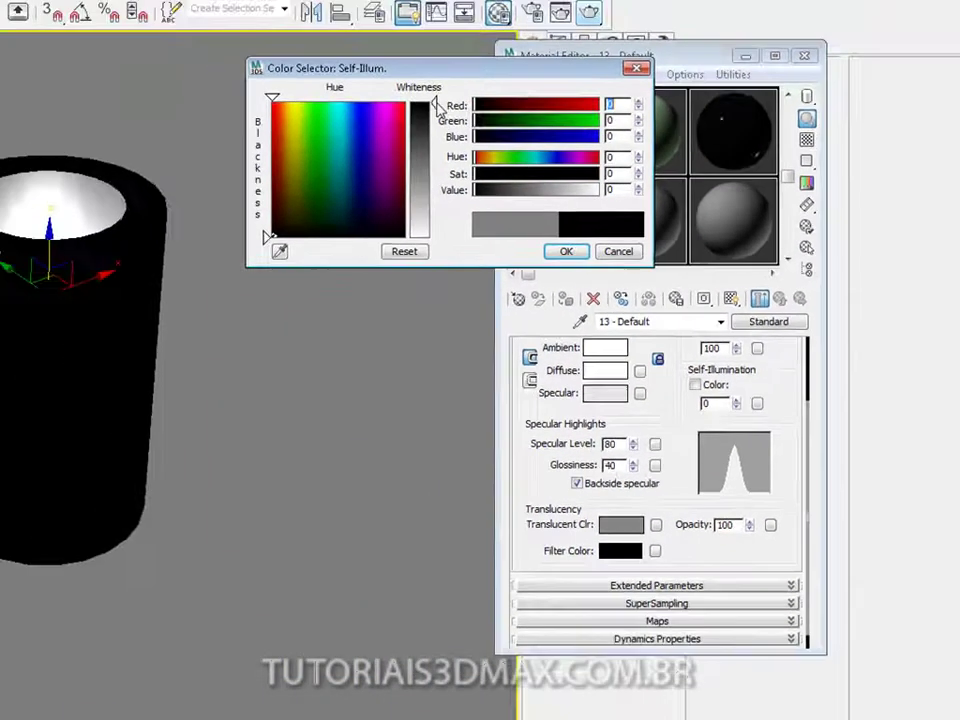
{"action": "left_click", "coordinate": [580, 4]}
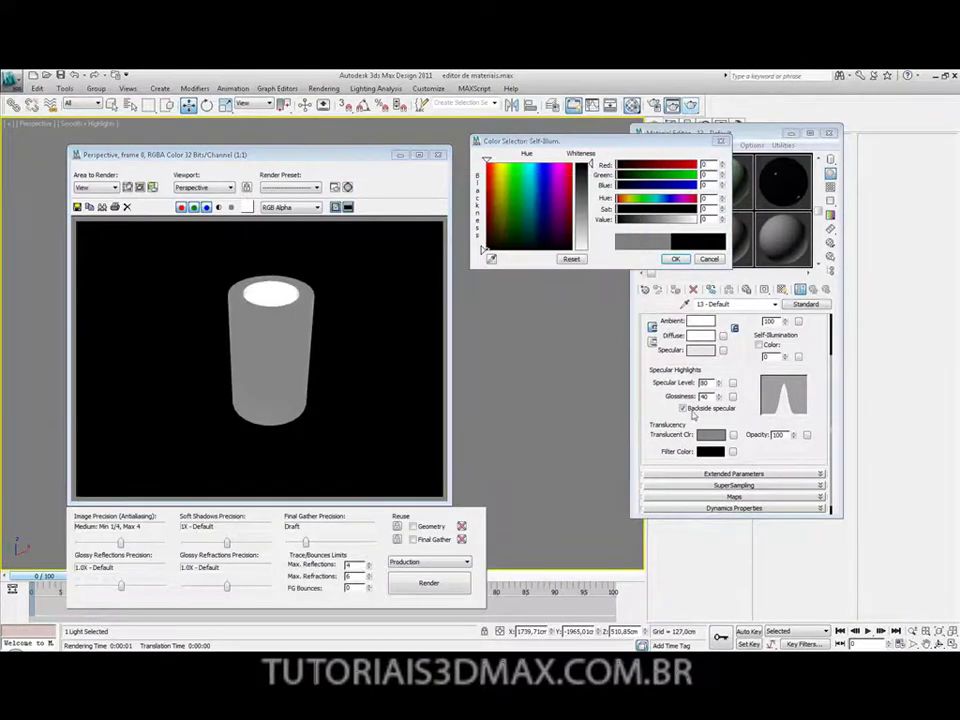
Step: Set the material's filter color to white and render the tube again
{"action": "left_click_drag", "start_coordinate": [590, 172], "coordinate": [590, 248]}
{"action": "left_click", "coordinate": [675, 259]}
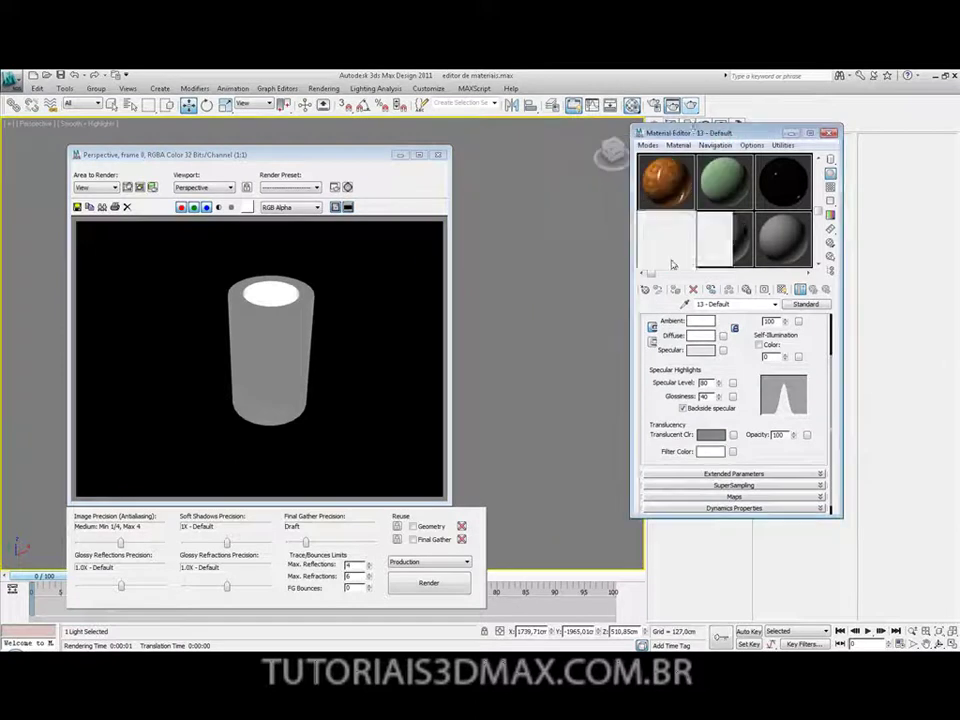
{"action": "left_click", "coordinate": [691, 105]}
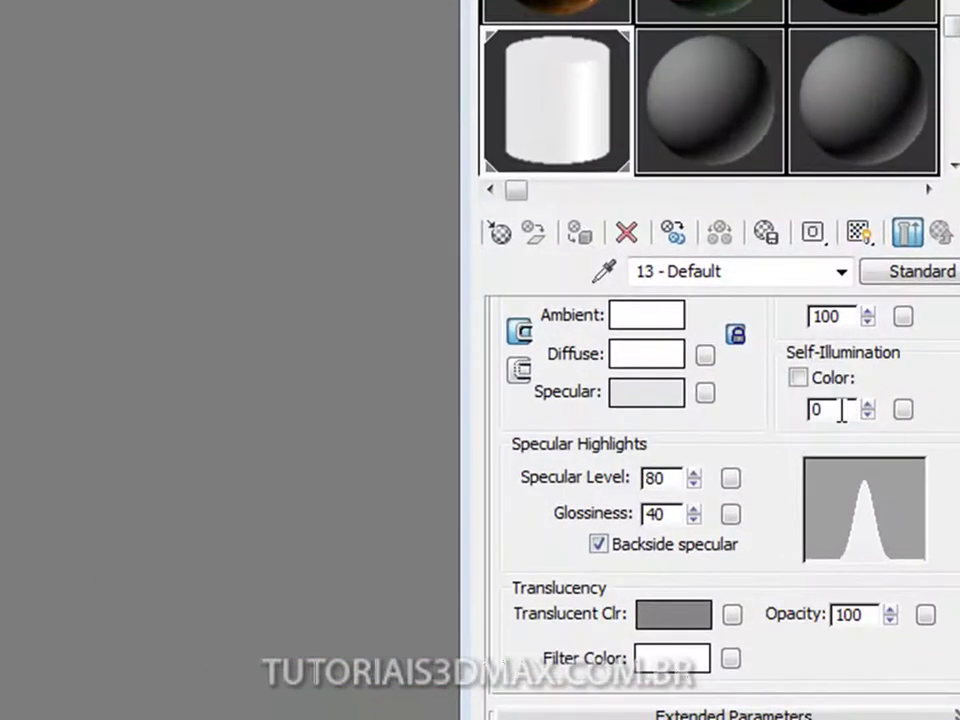
Step: Set the material's opacity to 80 and try the 2-Sided option, rendering the tube after each change
{"action": "double_click", "coordinate": [858, 614]}
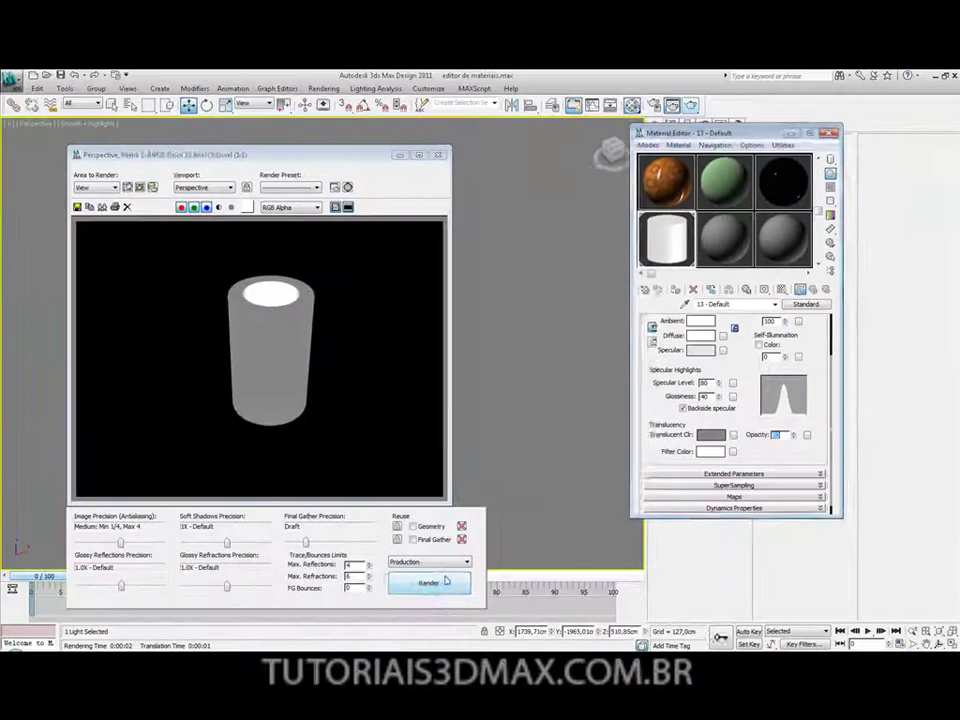
{"action": "left_click", "coordinate": [446, 582]}
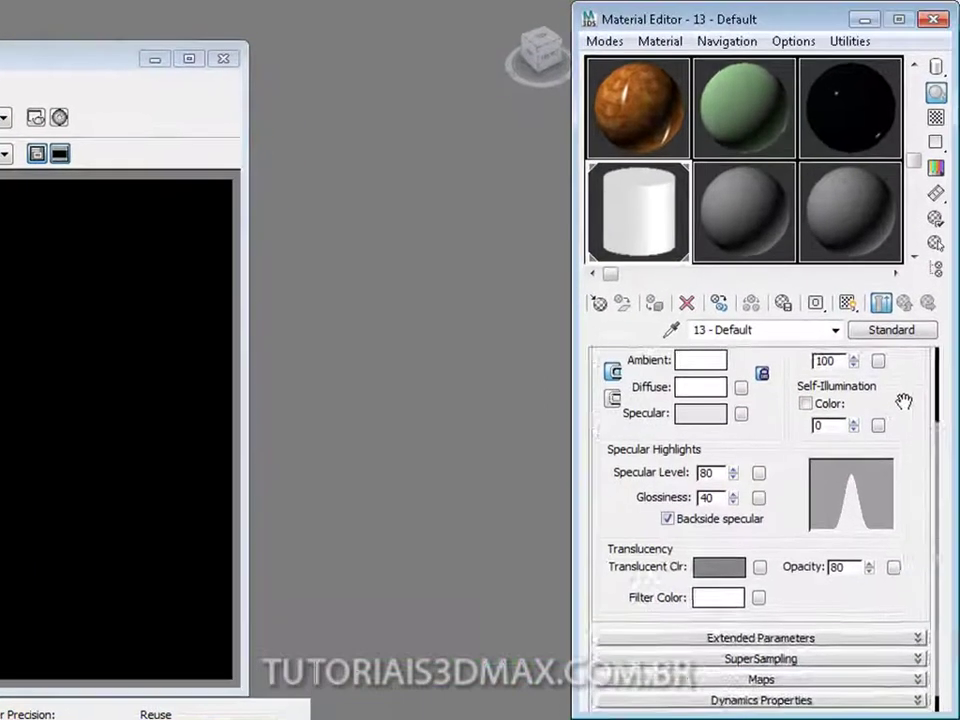
{"action": "left_click_drag", "start_coordinate": [812, 342], "coordinate": [820, 419]}
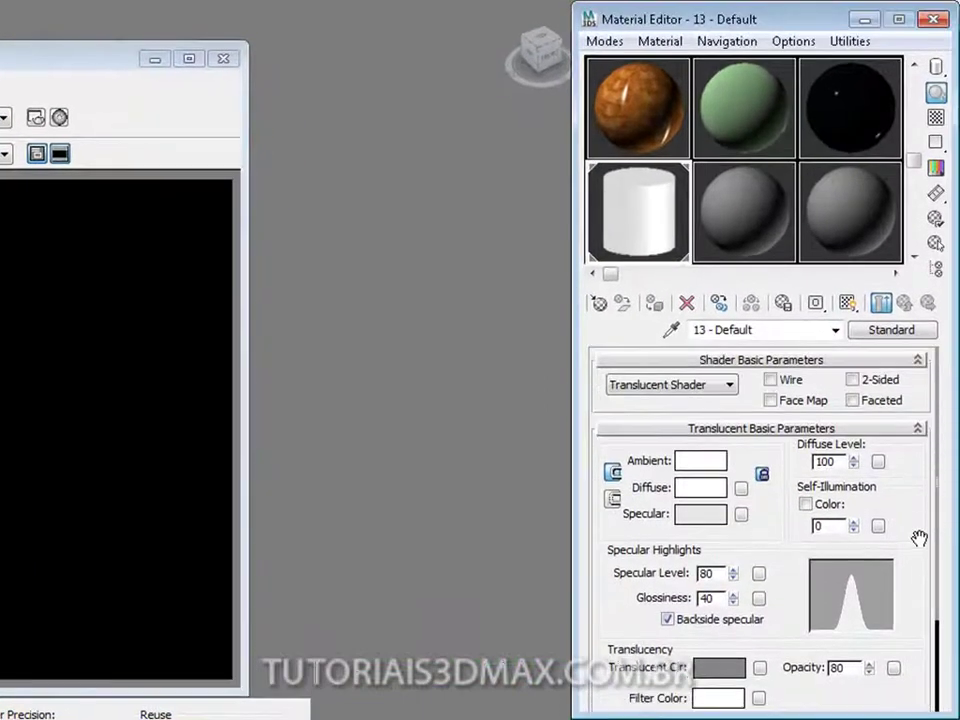
{"action": "left_click", "coordinate": [874, 384]}
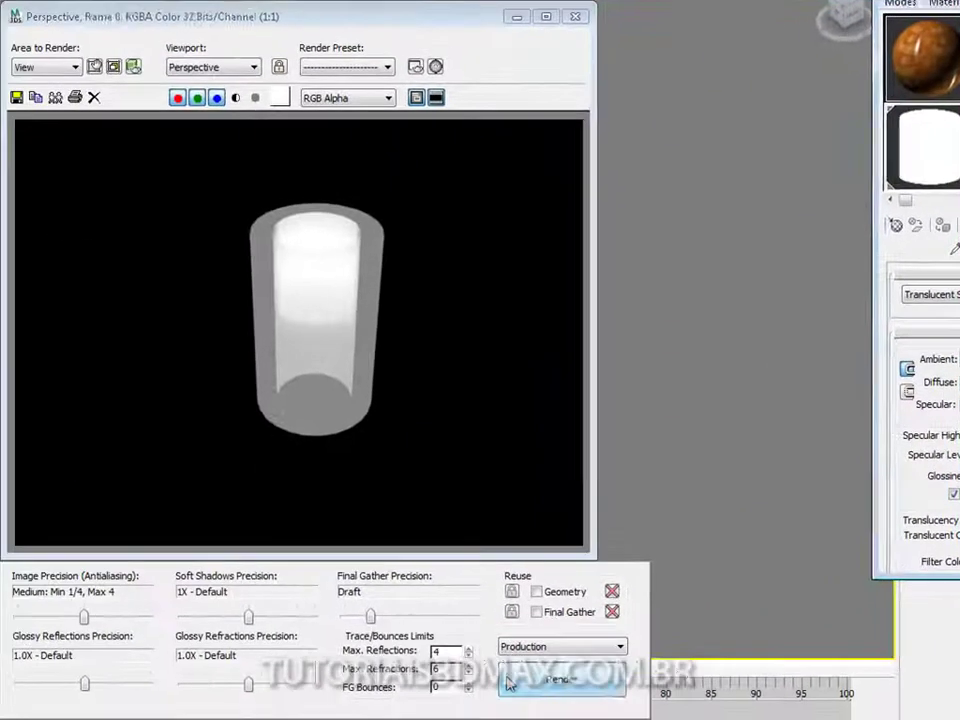
{"action": "left_click", "coordinate": [553, 681]}
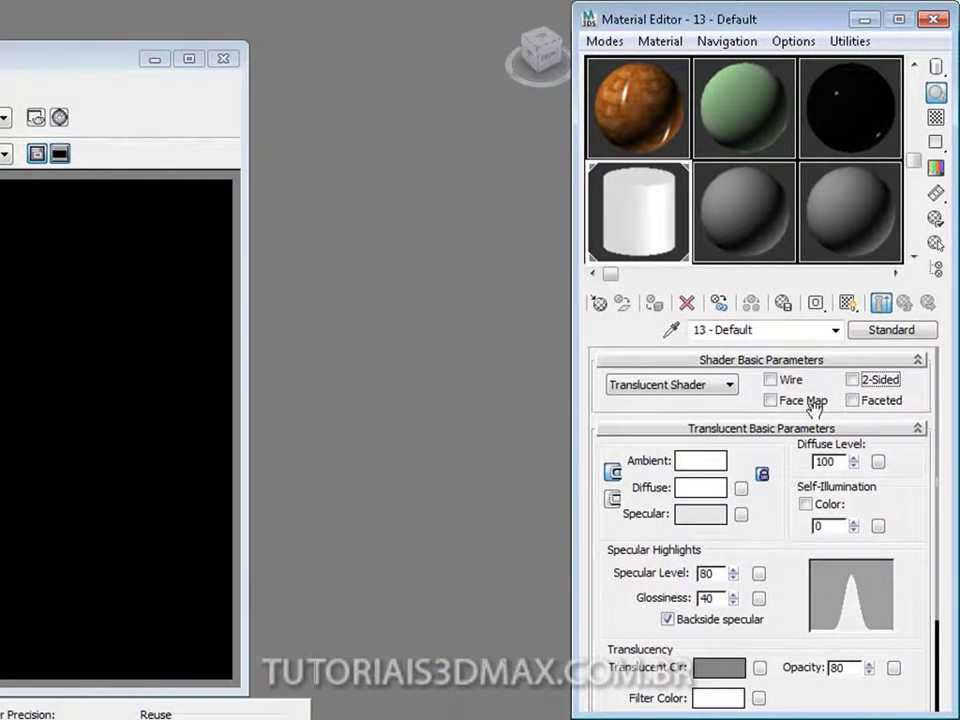
Step: Set the material's opacity to 95, its specular level to 150 and its glossiness to 80
{"action": "left_click_drag", "start_coordinate": [620, 595], "coordinate": [737, 488]}
{"action": "double_click", "coordinate": [686, 570]}
{"action": "type", "text": "95"}
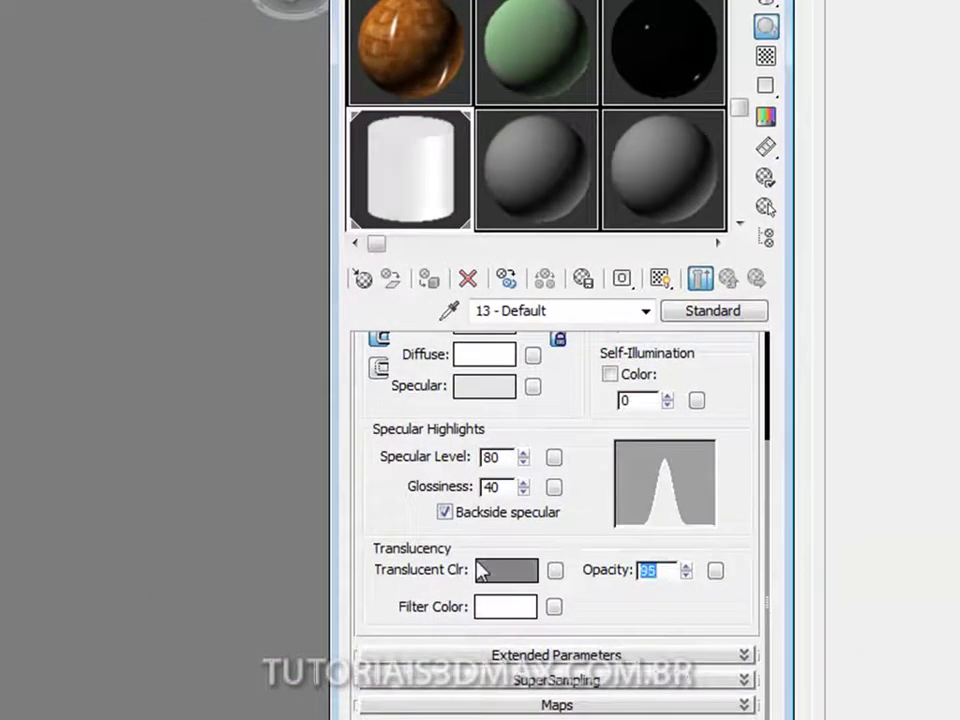
{"action": "left_click_drag", "start_coordinate": [497, 457], "coordinate": [422, 457]}
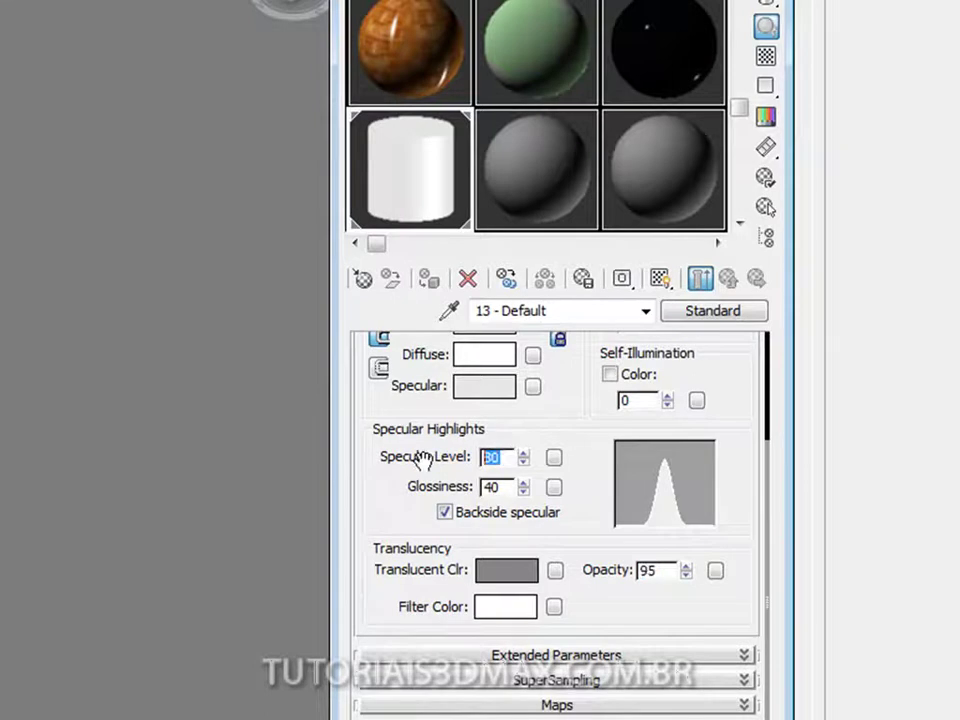
{"action": "type", "text": "150"}
{"action": "key", "text": "Return"}
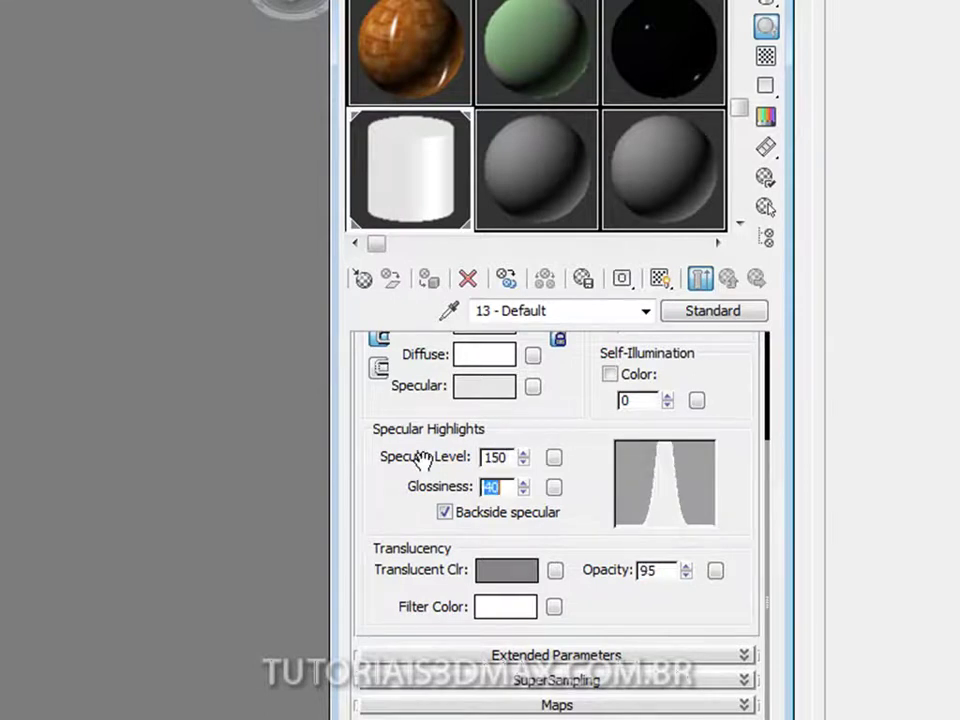
{"action": "type", "text": "80"}
{"action": "key", "text": "Return"}
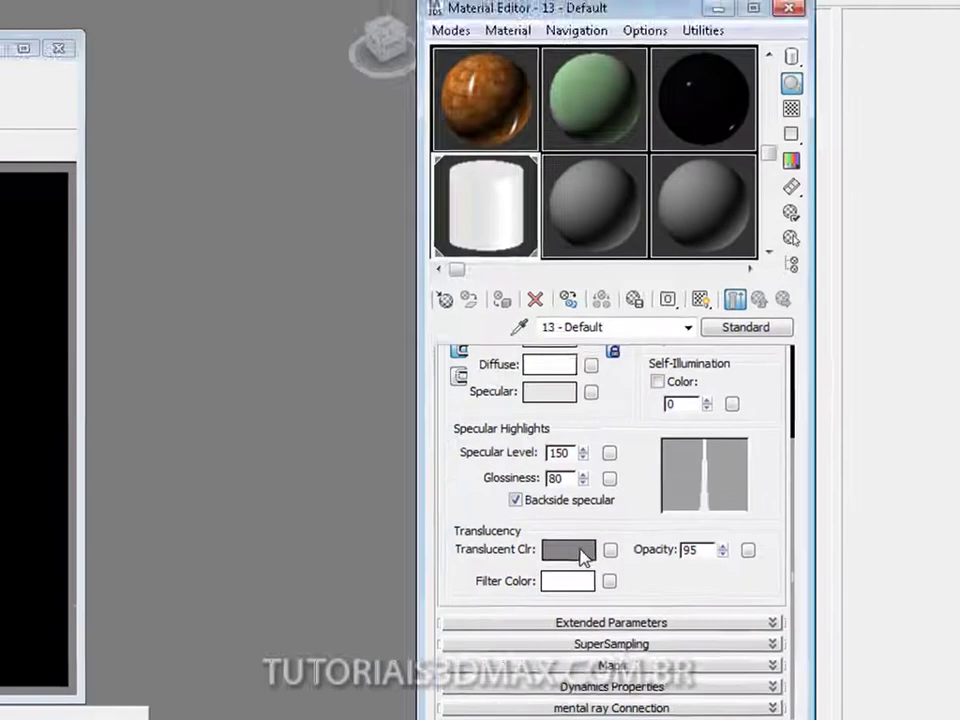
Step: Set the material's translucent color to dark gray with value 42 and render the tube
{"action": "left_click", "coordinate": [522, 569]}
{"action": "left_click_drag", "start_coordinate": [357, 155], "coordinate": [357, 84]}
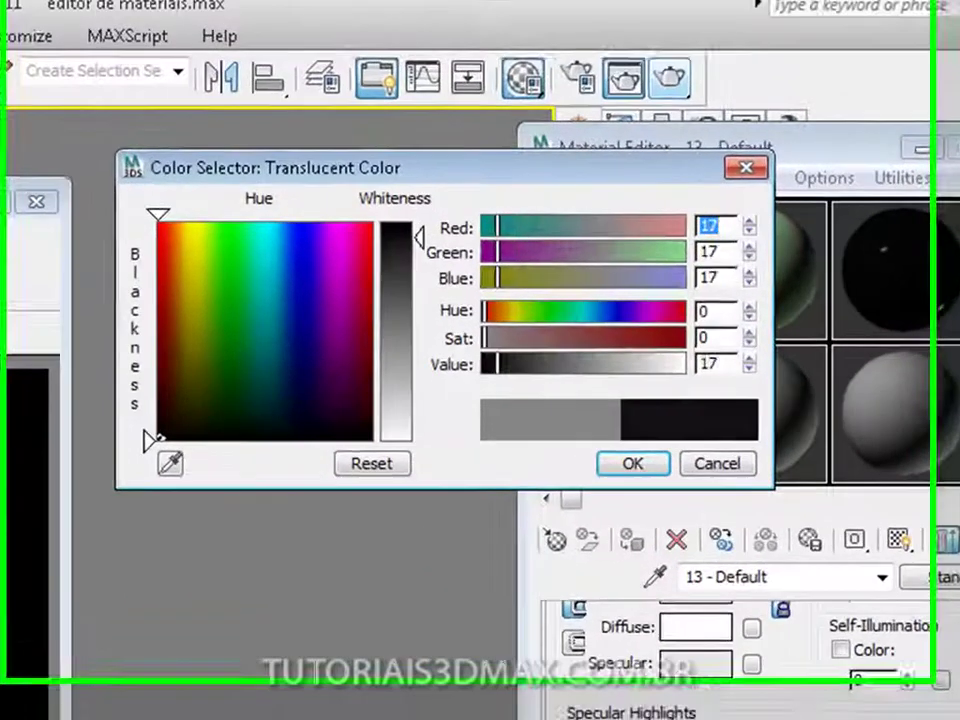
{"action": "left_click_drag", "start_coordinate": [420, 236], "coordinate": [428, 278]}
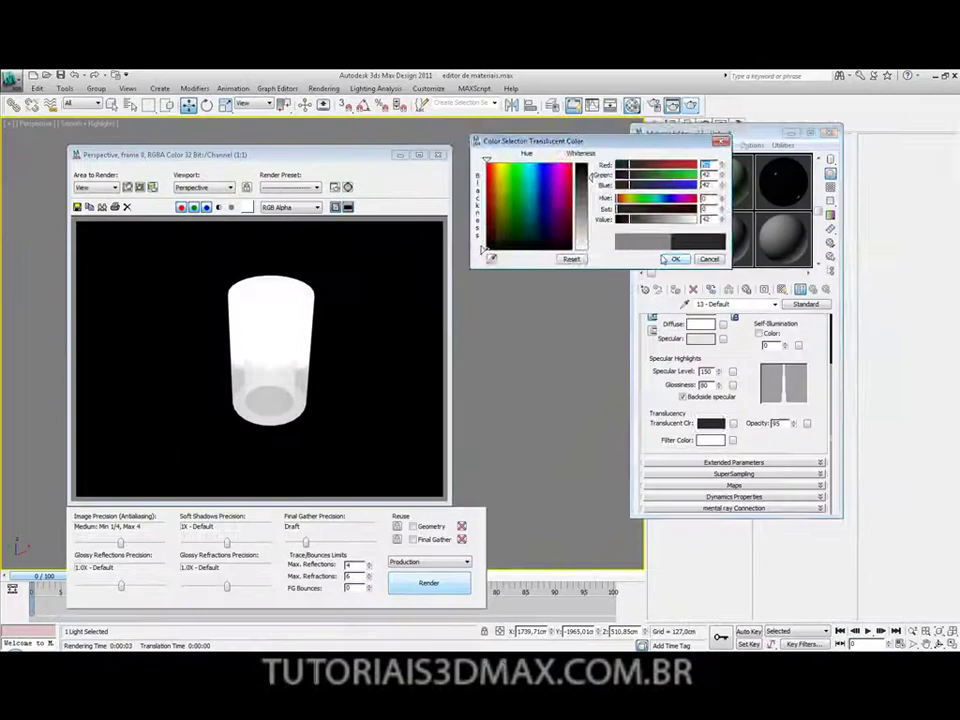
{"action": "left_click", "coordinate": [652, 499]}
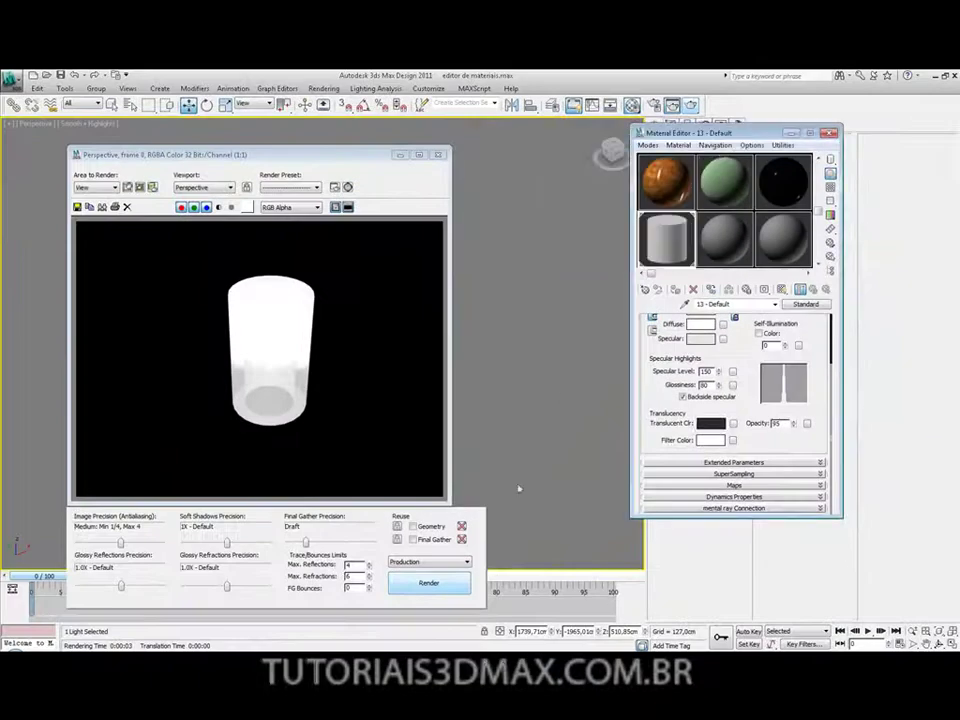
{"action": "left_click", "coordinate": [450, 590]}
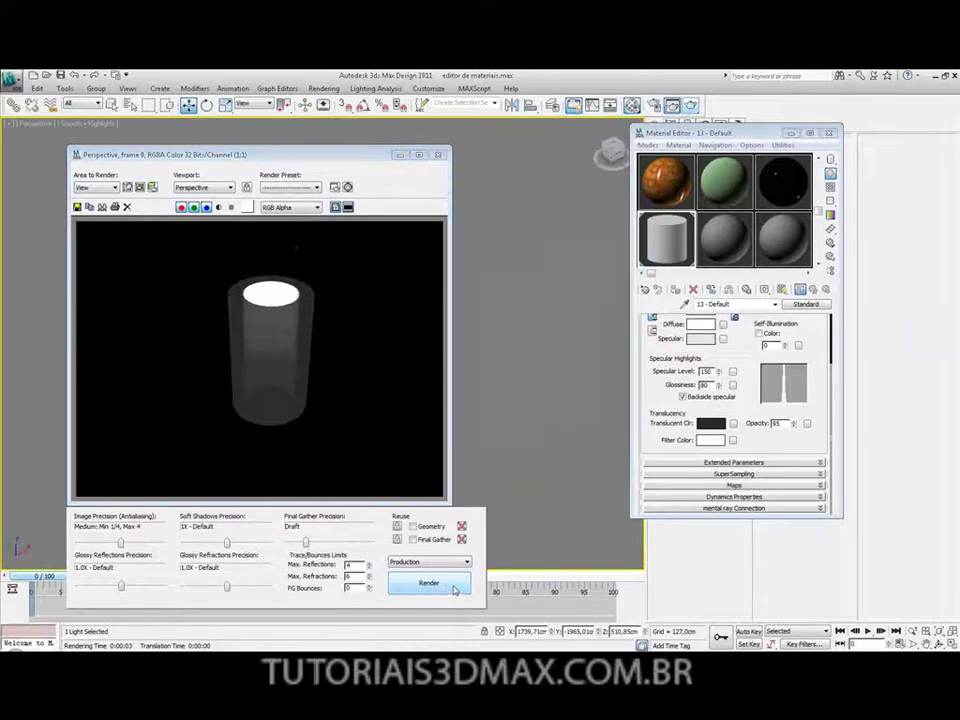
Step: Set the material's opacity to 100 and its translucent color to white, rendering the tube after each change
{"action": "double_click", "coordinate": [777, 423]}
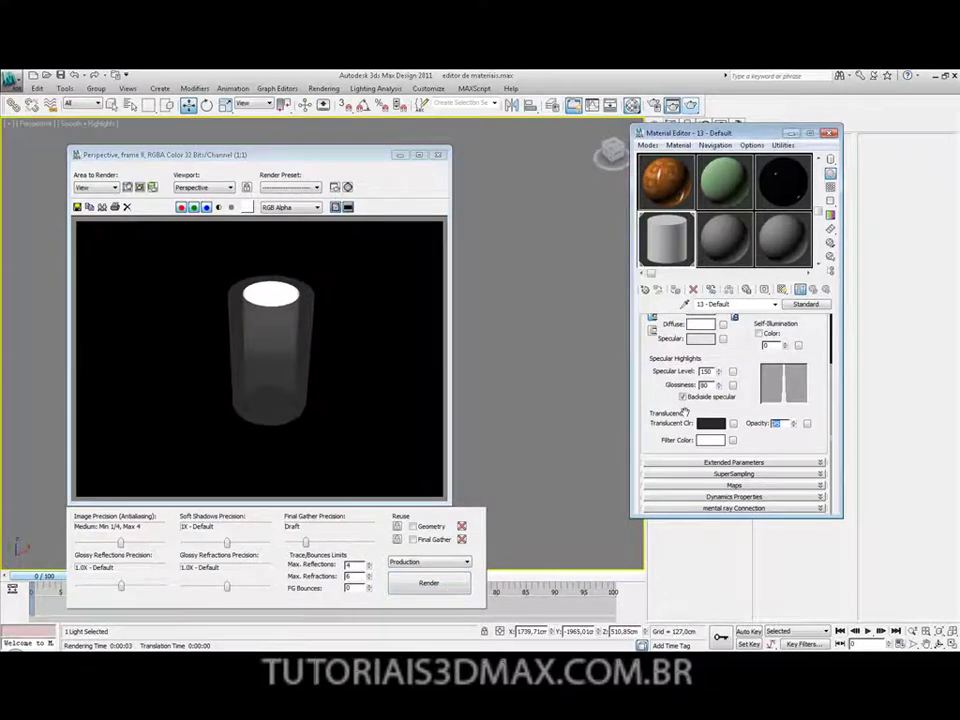
{"action": "left_click", "coordinate": [397, 586]}
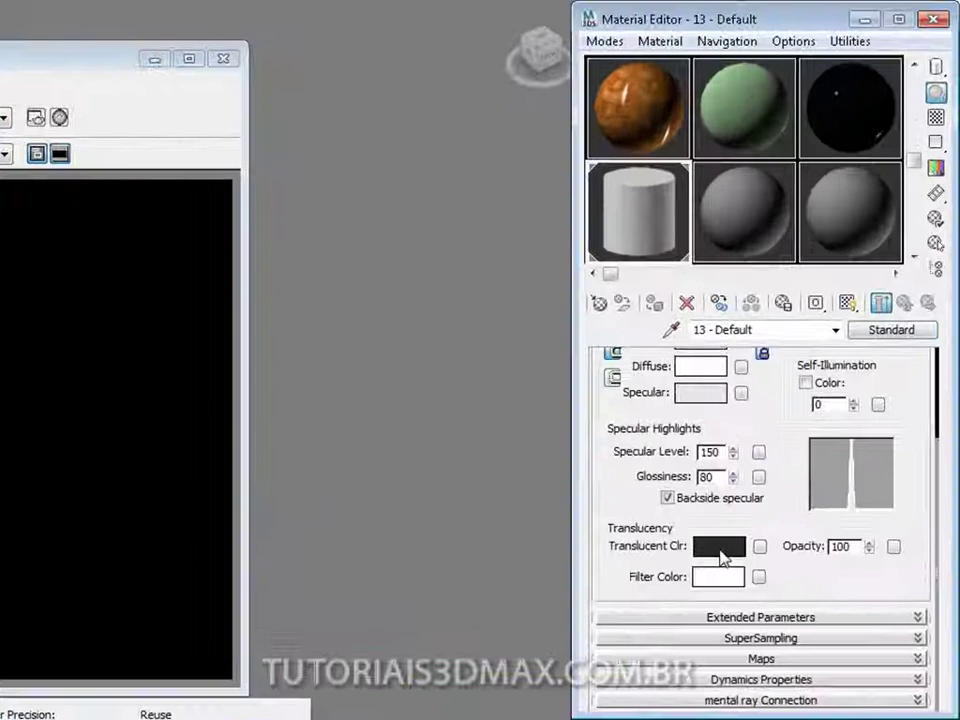
{"action": "left_click", "coordinate": [711, 423]}
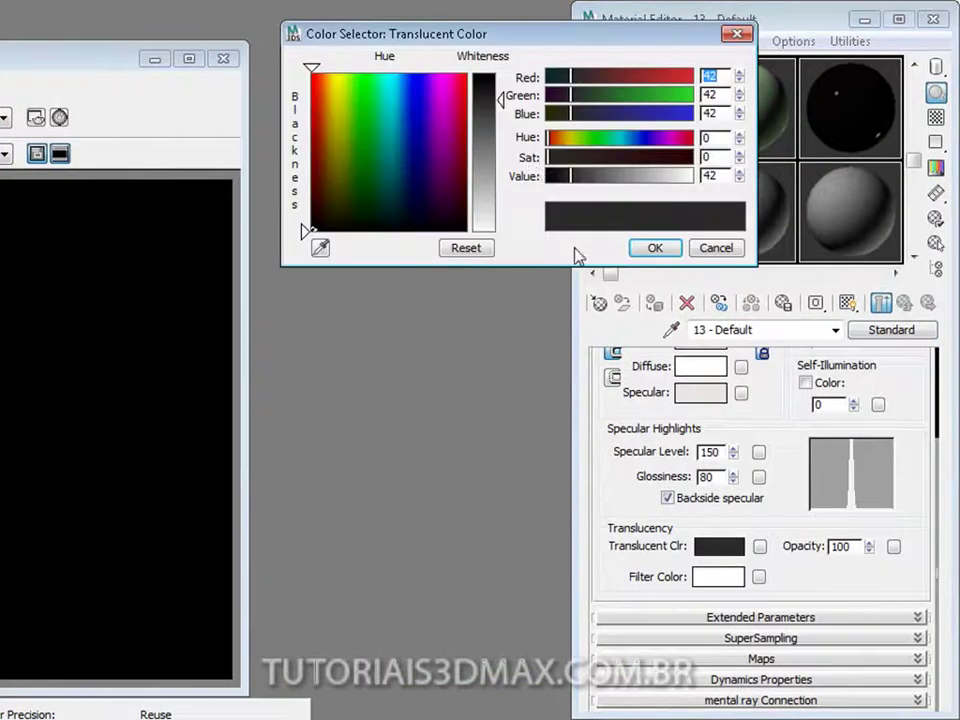
{"action": "left_click_drag", "start_coordinate": [502, 101], "coordinate": [502, 228]}
{"action": "left_click", "coordinate": [654, 248]}
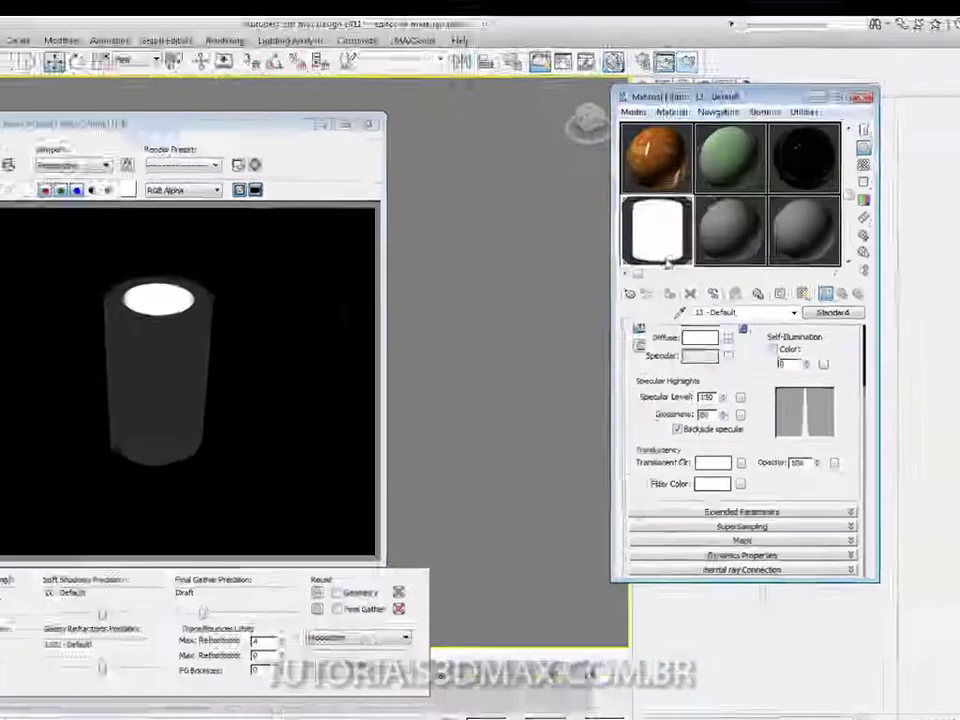
{"action": "left_click", "coordinate": [334, 693]}
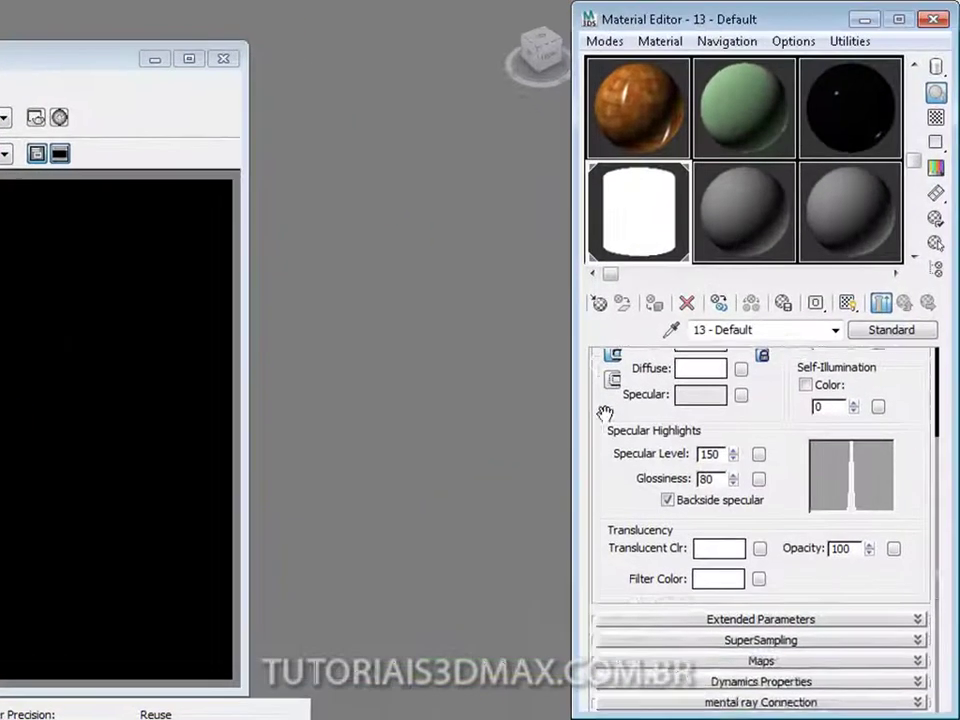
Step: Set the material's linked ambient and diffuse colors to mid gray with value 134 and render the tube
{"action": "left_click_drag", "start_coordinate": [647, 349], "coordinate": [647, 388]}
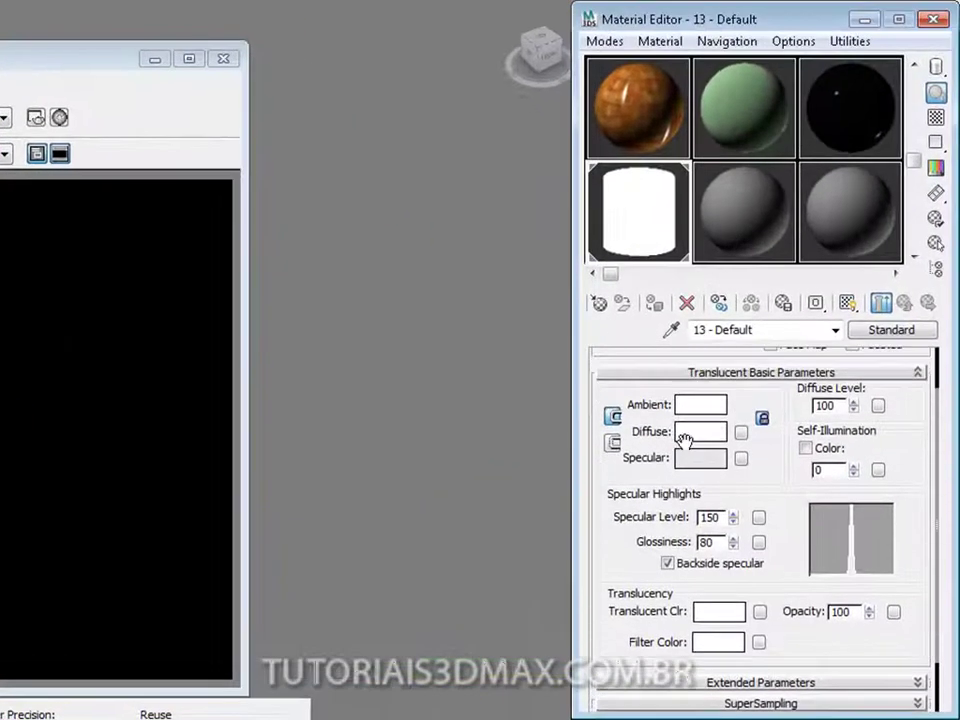
{"action": "left_click", "coordinate": [705, 405]}
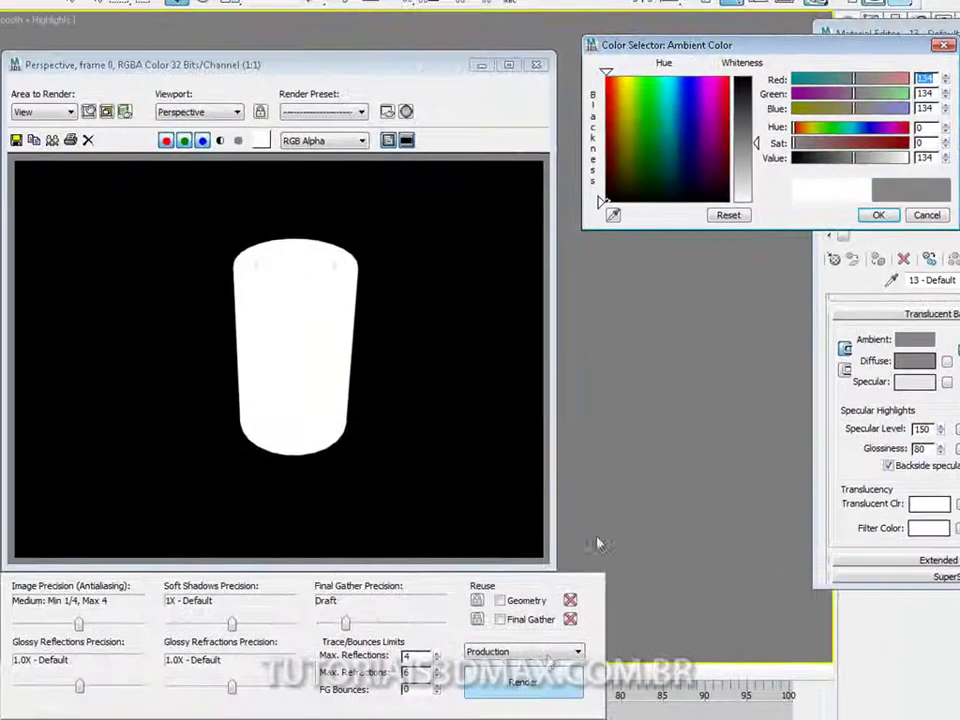
{"action": "left_click", "coordinate": [534, 690]}
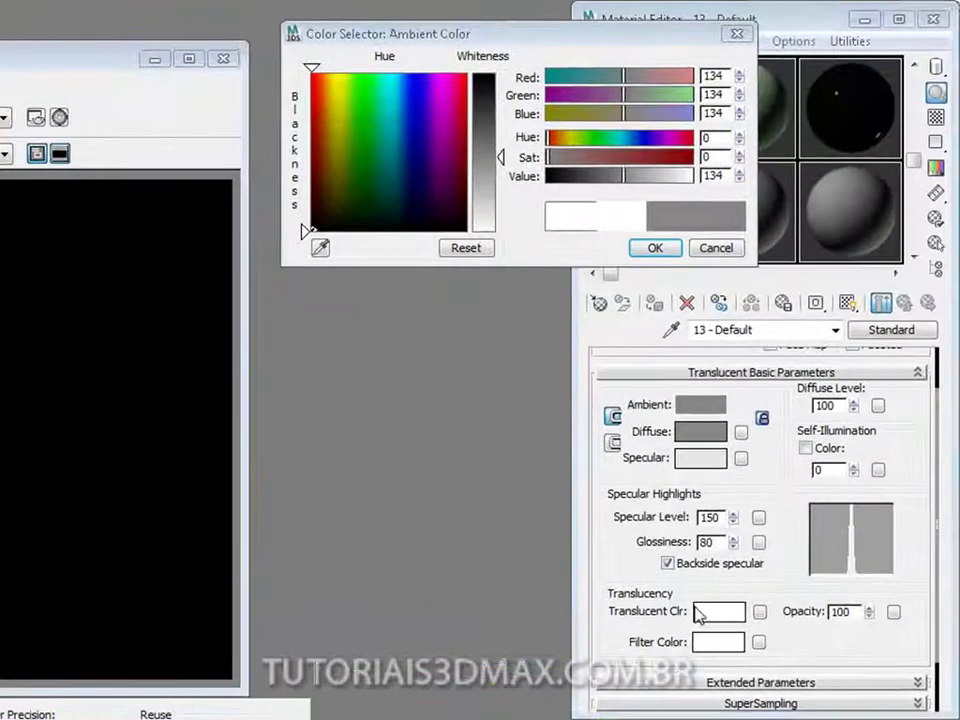
Step: Try a light gray translucent color with value 173 in a render, cancel the color change and close the render
{"action": "left_click", "coordinate": [758, 588]}
{"action": "mouse_move", "coordinate": [505, 178]}
{"action": "left_mouse_down"}
{"action": "mouse_move", "coordinate": [491, 193]}
{"action": "mouse_move", "coordinate": [495, 186]}
{"action": "left_mouse_up"}
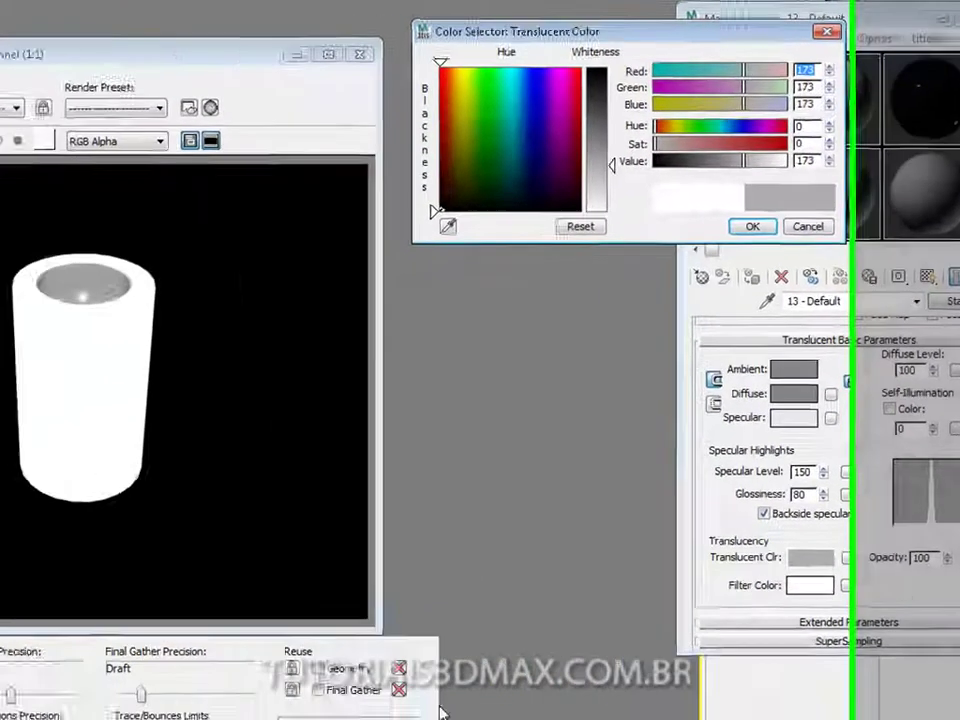
{"action": "left_click", "coordinate": [545, 667]}
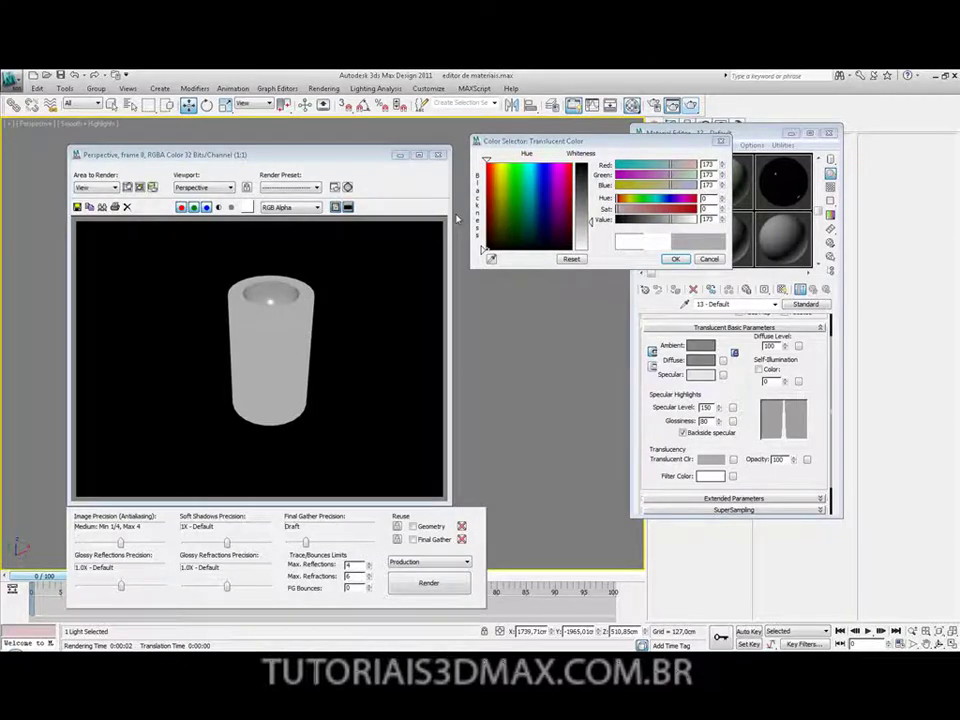
{"action": "left_click", "coordinate": [708, 260]}
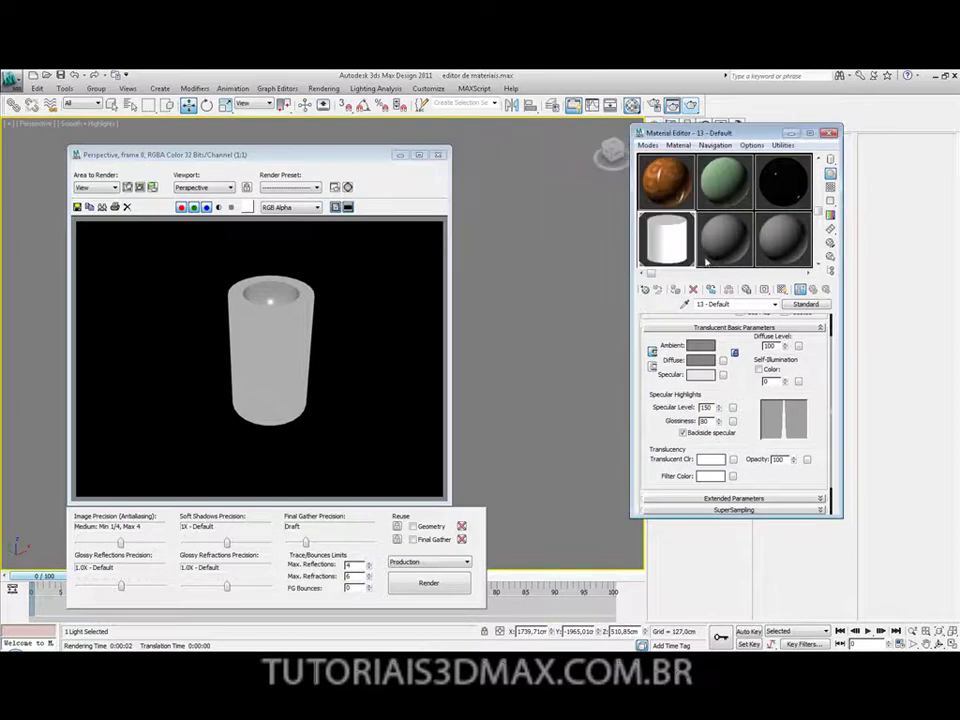
{"action": "left_click", "coordinate": [440, 155]}
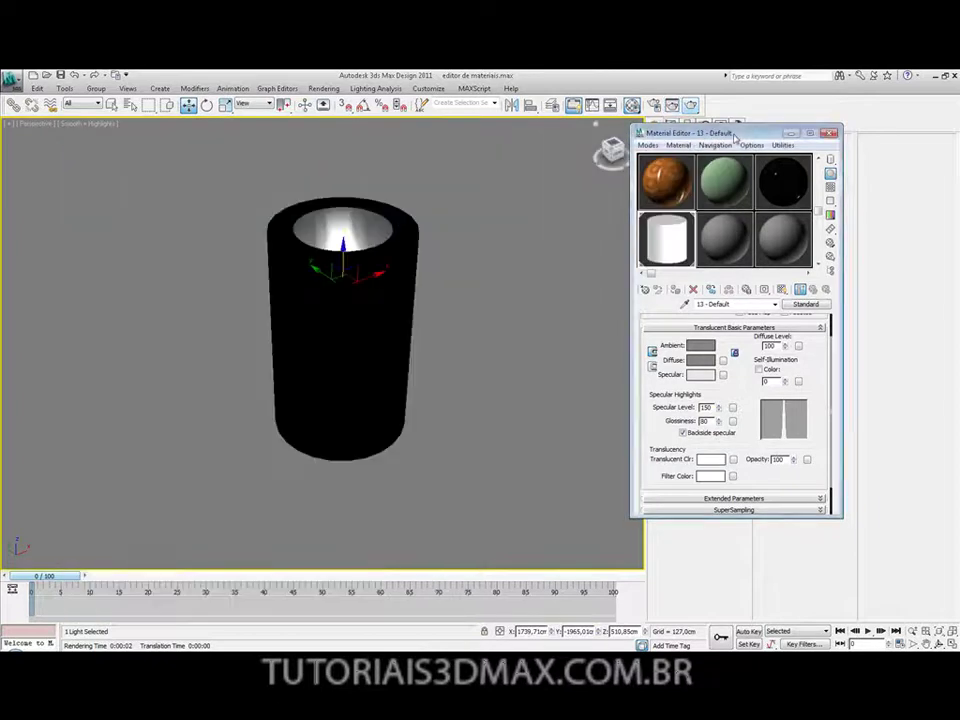
Step: Clear the scene by deleting the tube and its light
{"action": "left_click_drag", "start_coordinate": [734, 137], "coordinate": [749, 132]}
{"action": "left_click", "coordinate": [198, 172]}
{"action": "key", "text": "ctrl+a"}
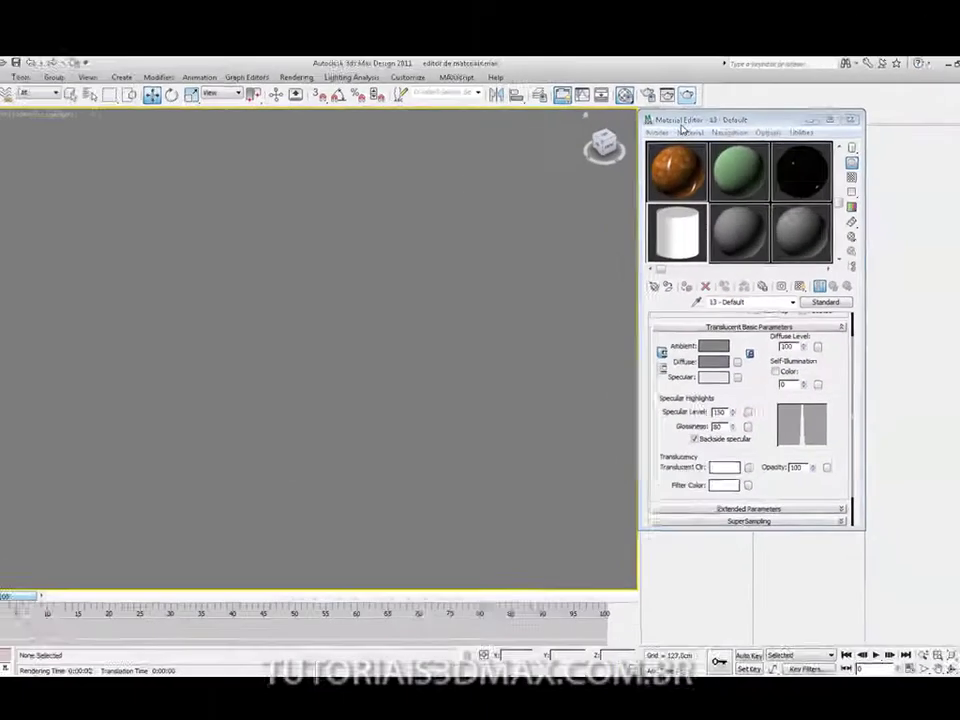
Step: Create a large sphere in the middle of the perspective view and display its edged faces
{"action": "left_click_drag", "start_coordinate": [780, 128], "coordinate": [870, 201]}
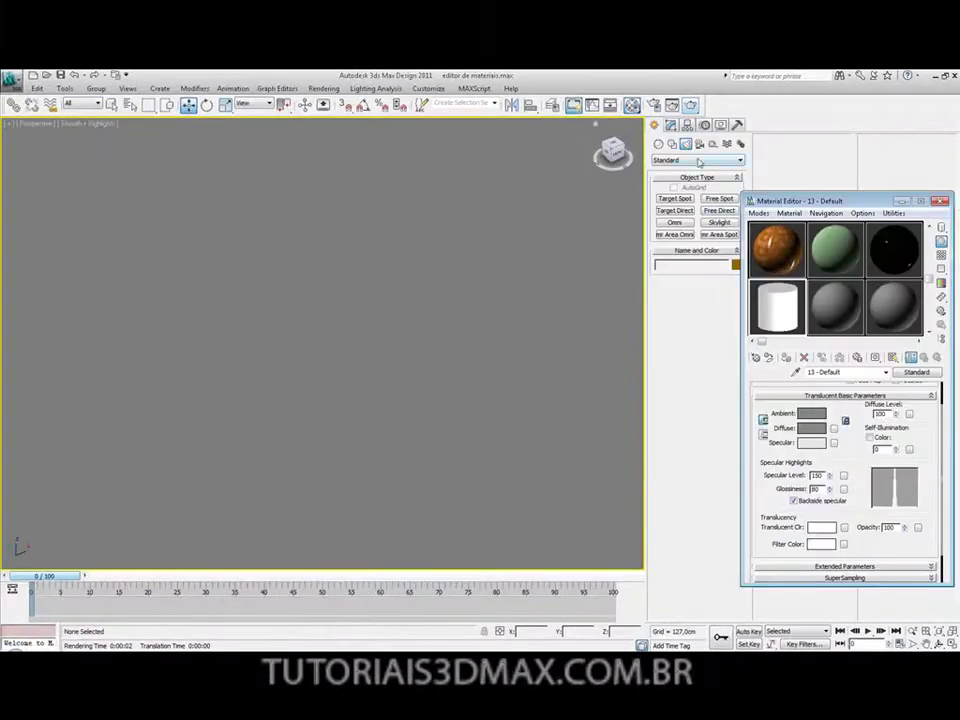
{"action": "left_click", "coordinate": [658, 146]}
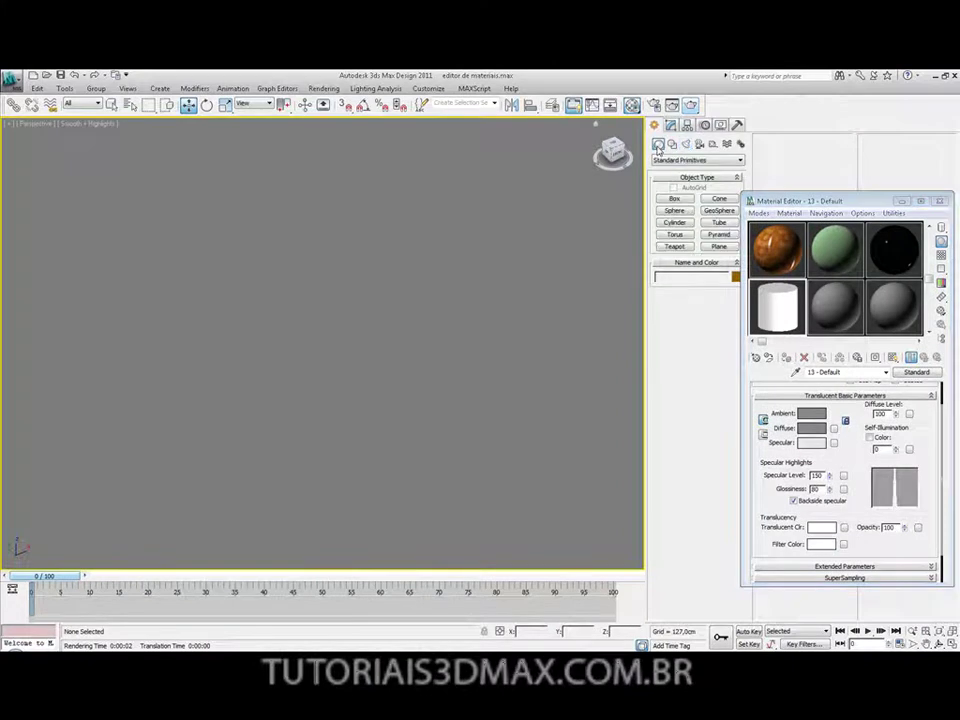
{"action": "left_click", "coordinate": [676, 211]}
{"action": "left_click_drag", "start_coordinate": [313, 317], "coordinate": [399, 393]}
{"action": "key", "text": "F4"}
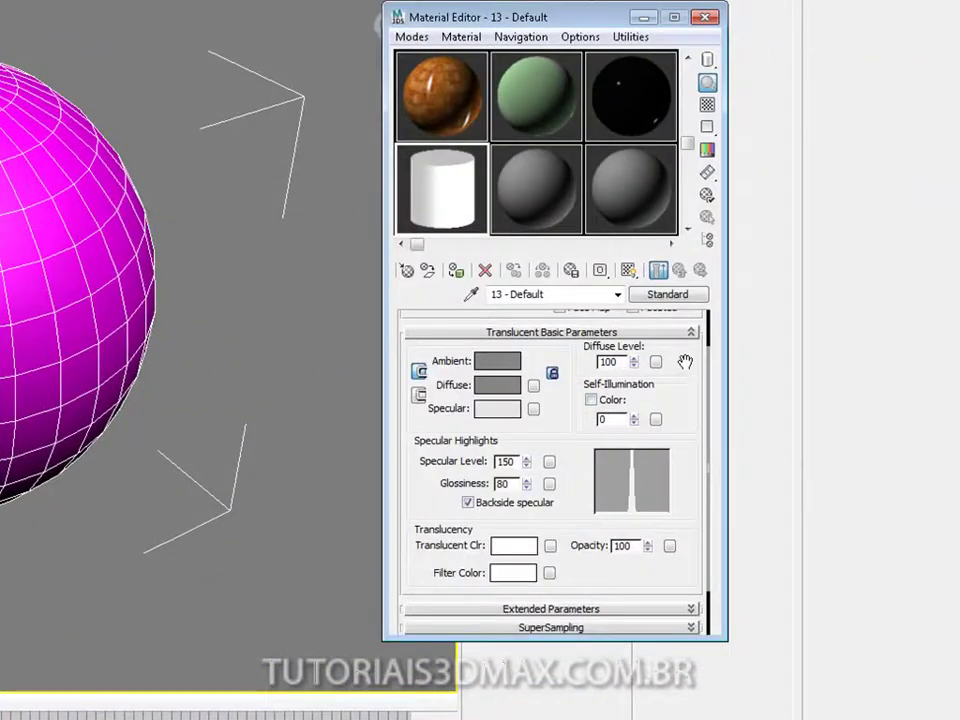
Step: Enable Wire on the translucent material, assign it to the sphere and render the view
{"action": "left_click_drag", "start_coordinate": [684, 362], "coordinate": [684, 411]}
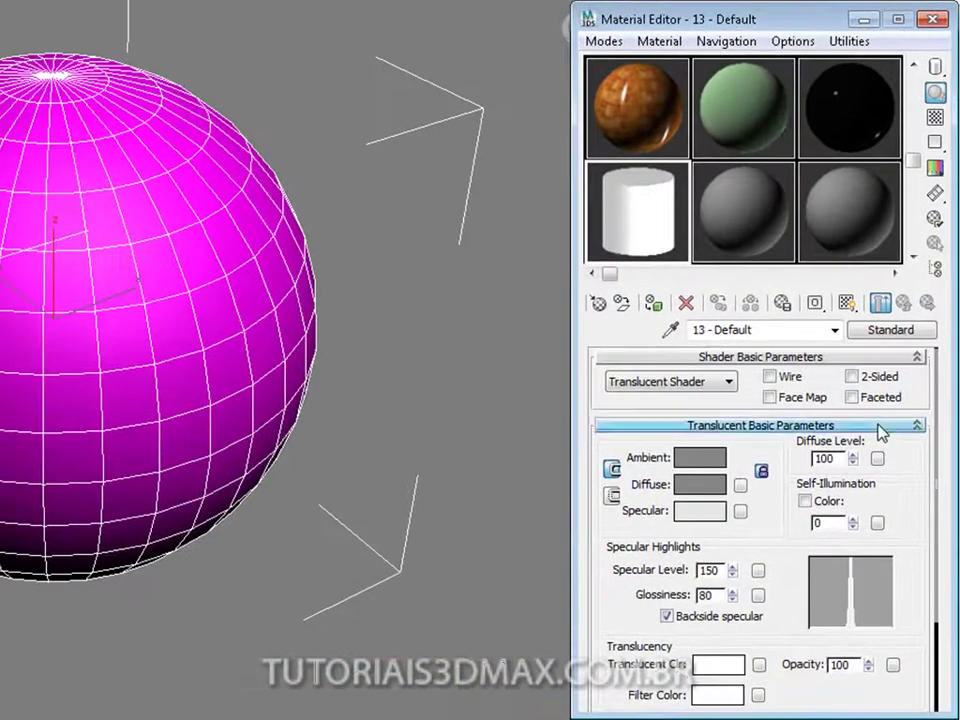
{"action": "left_click", "coordinate": [880, 427]}
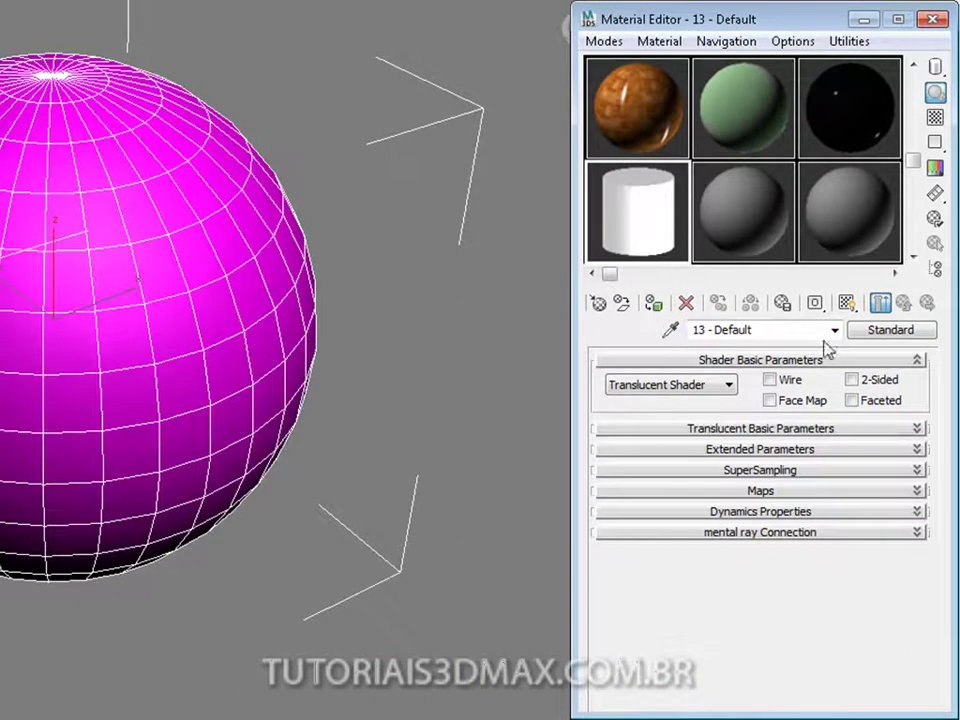
{"action": "left_click", "coordinate": [770, 381]}
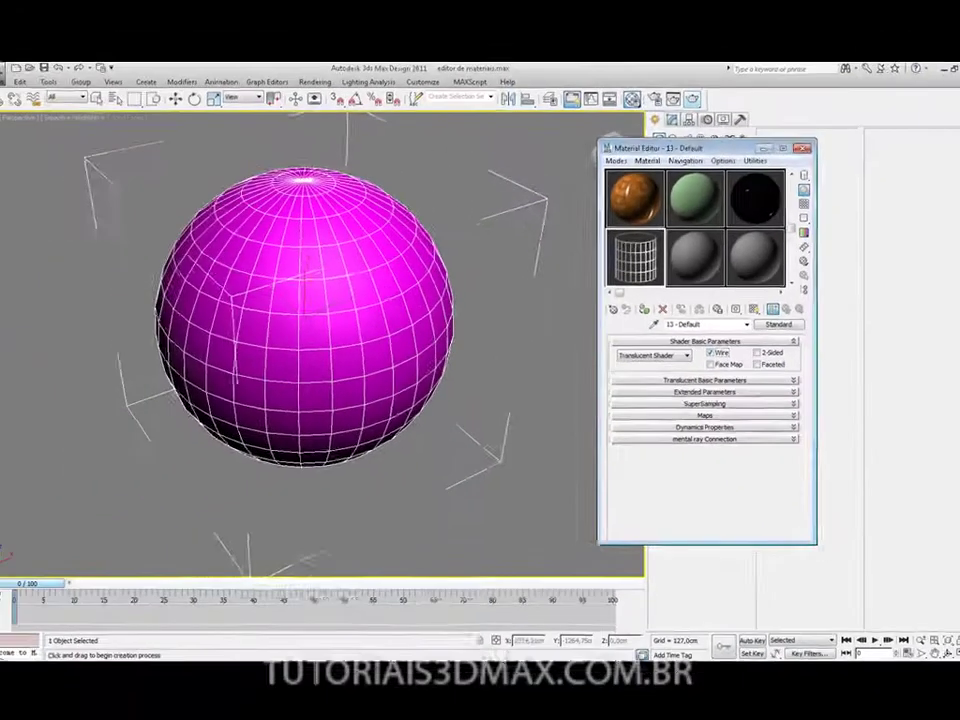
{"action": "middle_click_drag", "start_coordinate": [174, 260], "coordinate": [138, 298]}
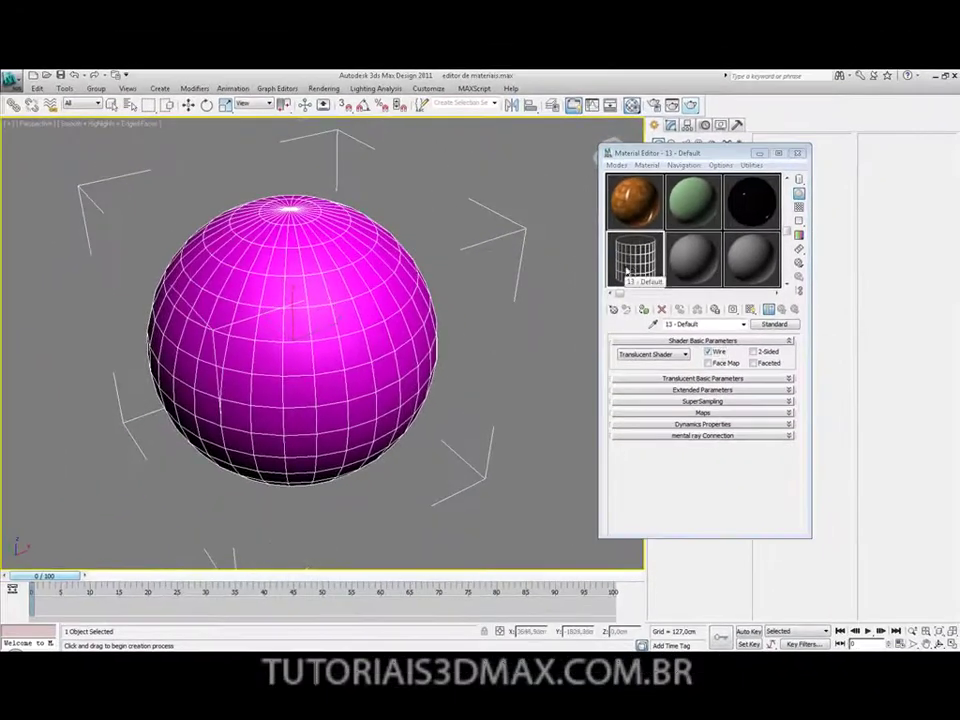
{"action": "left_click_drag", "start_coordinate": [640, 268], "coordinate": [410, 352]}
{"action": "key", "text": "shift+q"}
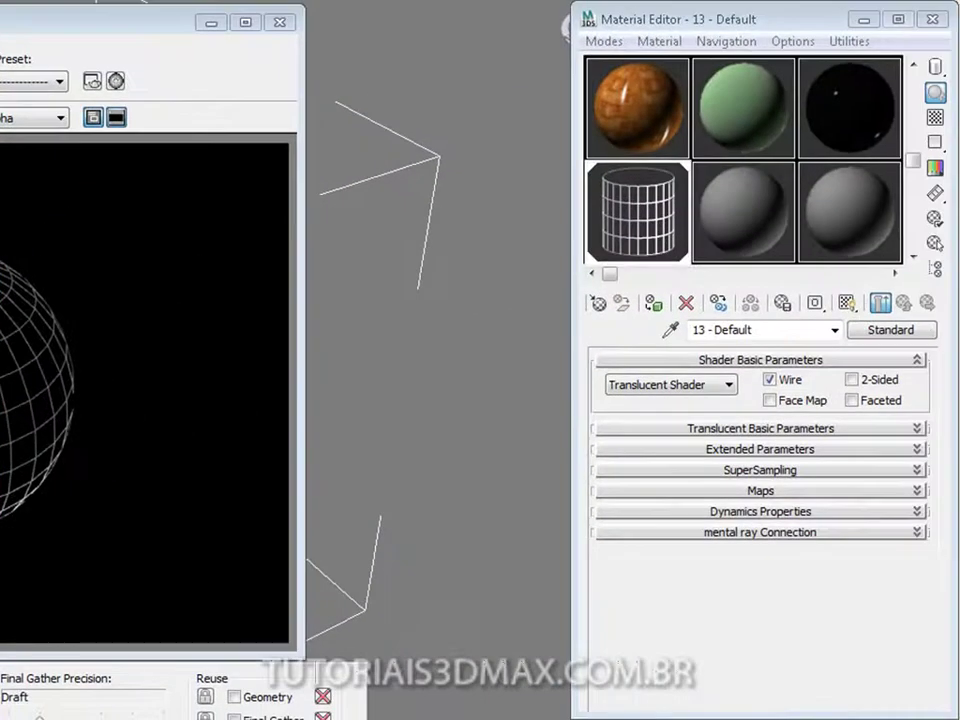
Step: Switch the wire material's shader to Blinn and enable 2-Sided, rendering the sphere after each change
{"action": "left_click", "coordinate": [715, 386]}
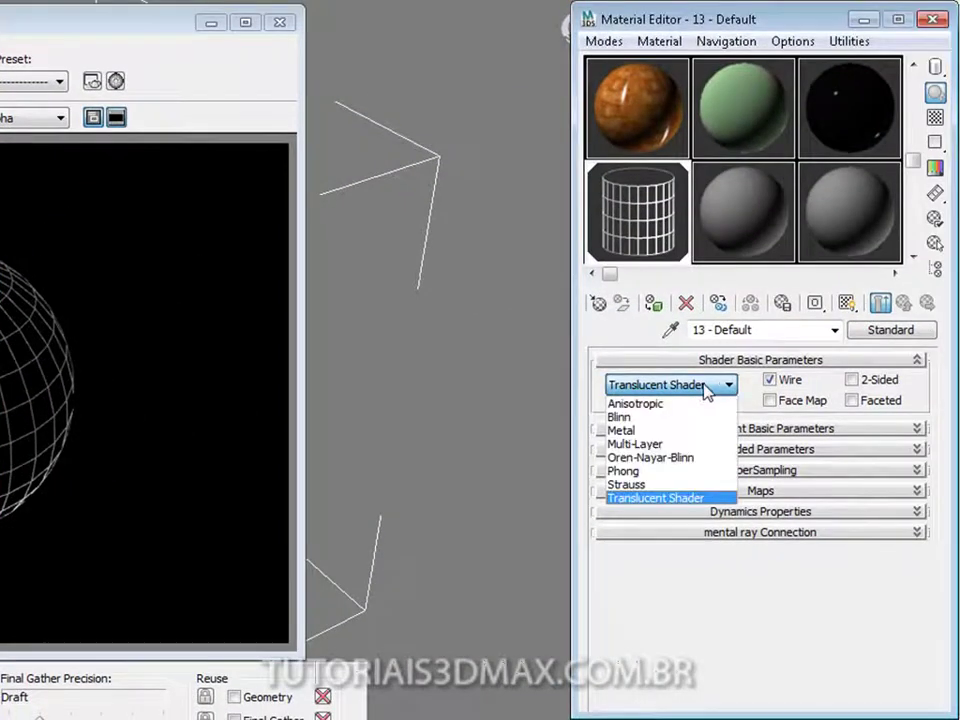
{"action": "left_click", "coordinate": [676, 417]}
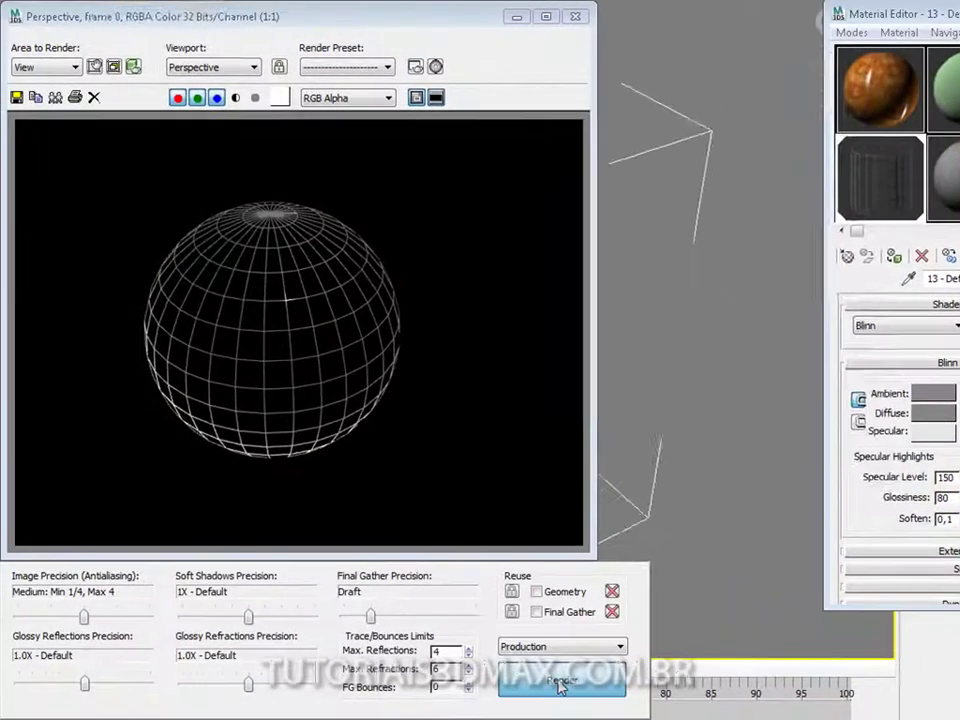
{"action": "left_click", "coordinate": [435, 717]}
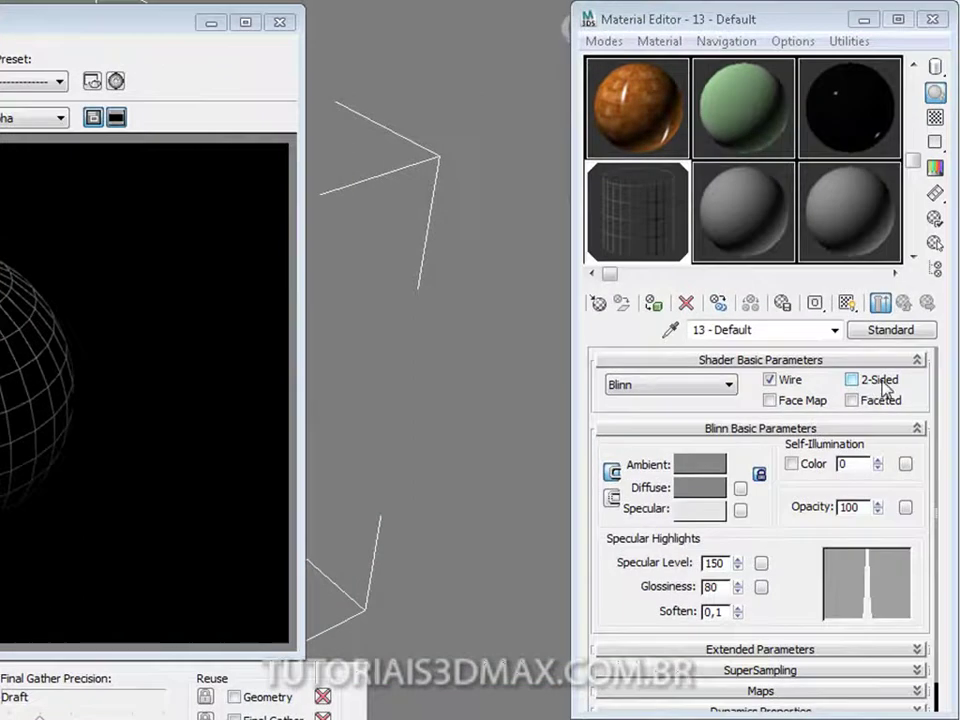
{"action": "left_click", "coordinate": [878, 388]}
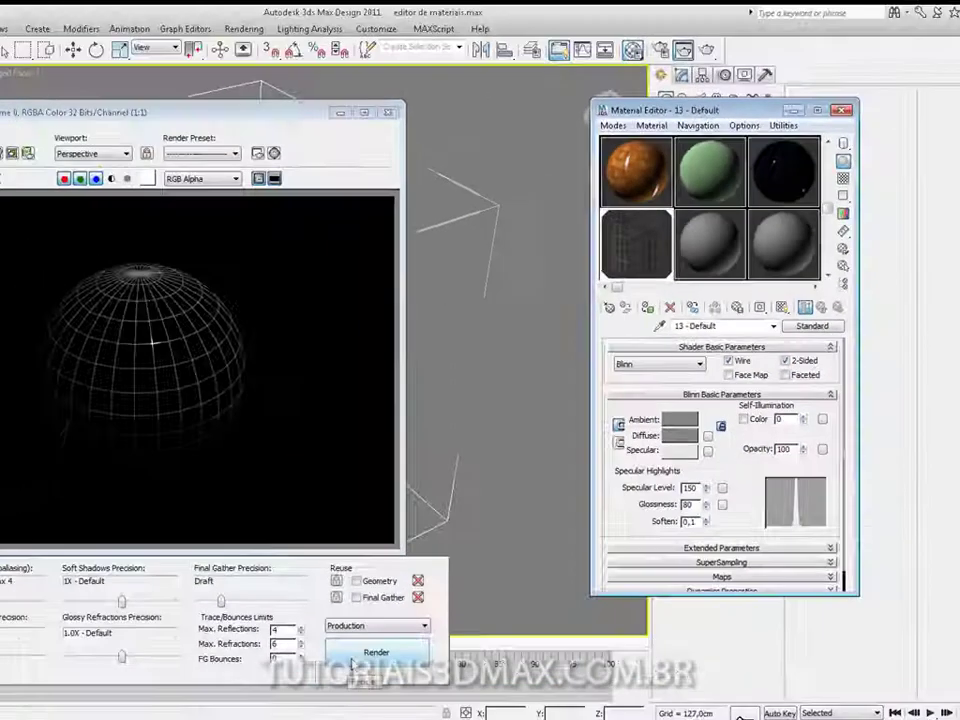
{"action": "left_click", "coordinate": [355, 658]}
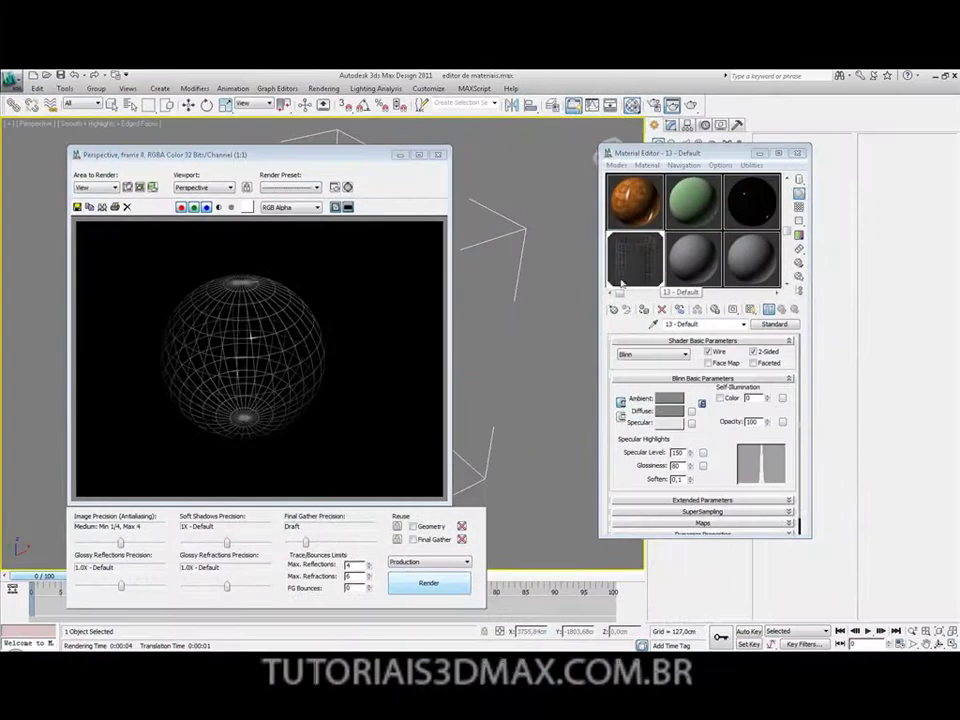
Step: Enlarge the material sample, compare it with and without the checkered background and 2-Sided, and close the enlarged preview
{"action": "double_click", "coordinate": [637, 264]}
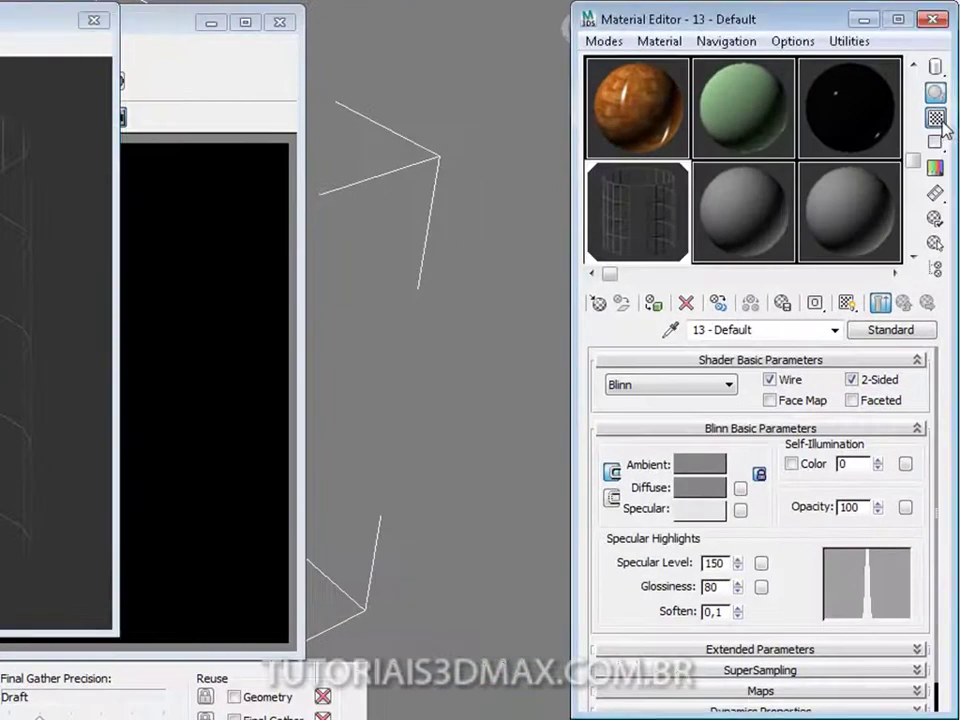
{"action": "left_click", "coordinate": [943, 180]}
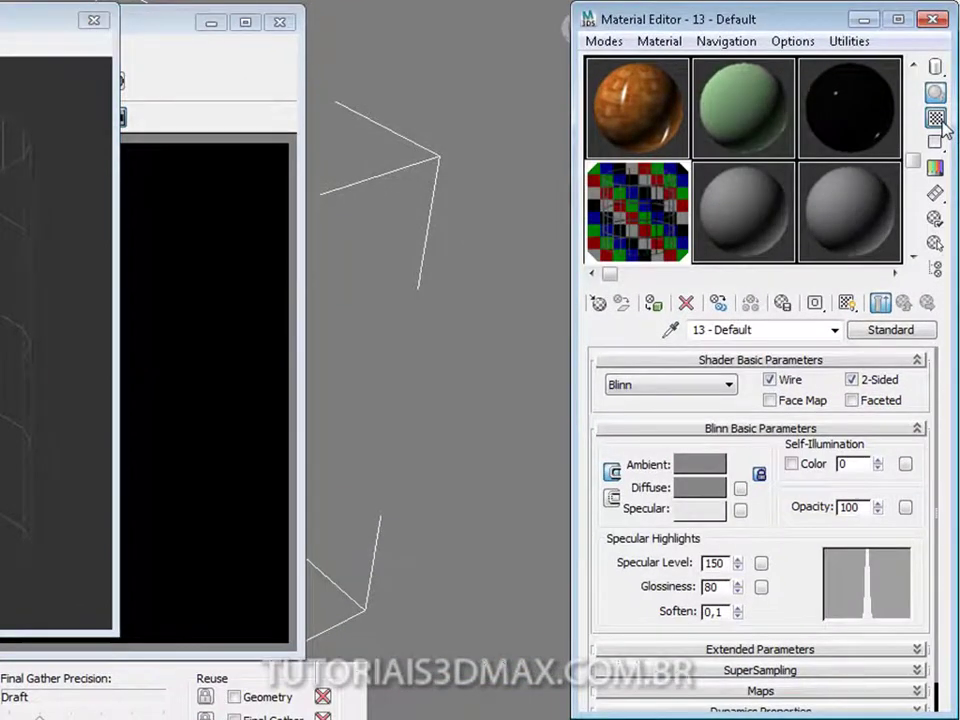
{"action": "left_click", "coordinate": [938, 121]}
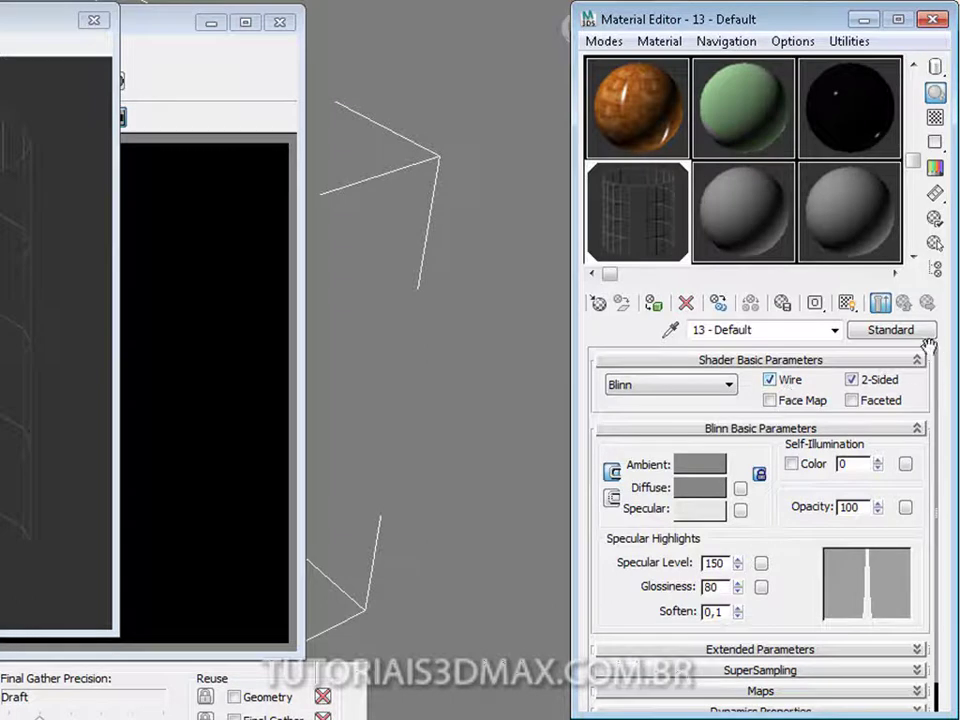
{"action": "left_click", "coordinate": [852, 380]}
{"action": "left_click", "coordinate": [852, 380]}
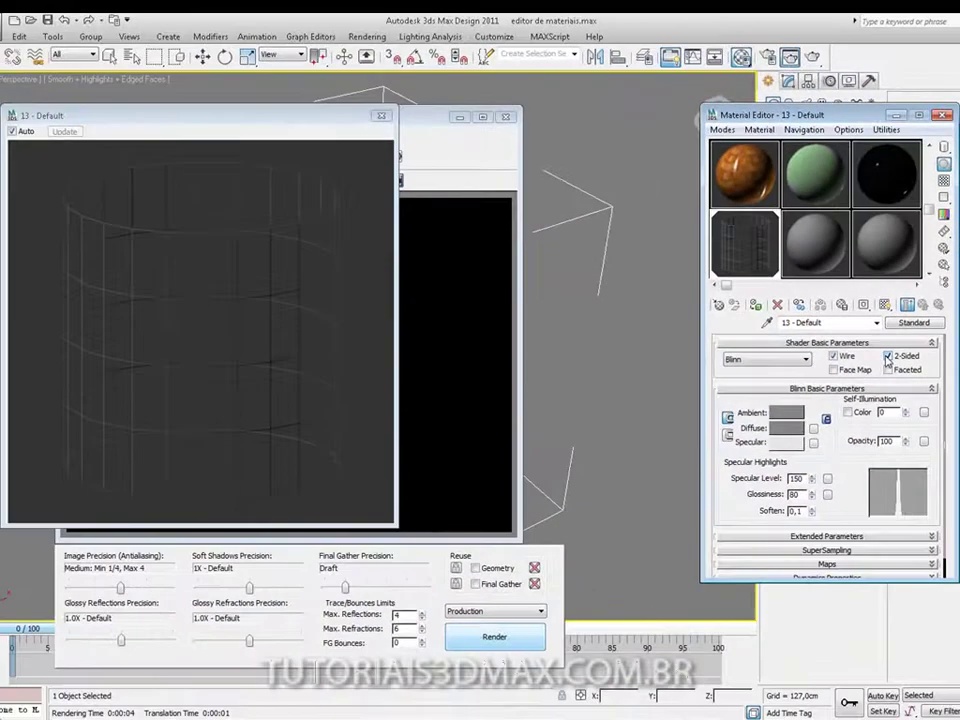
{"action": "left_click", "coordinate": [381, 116]}
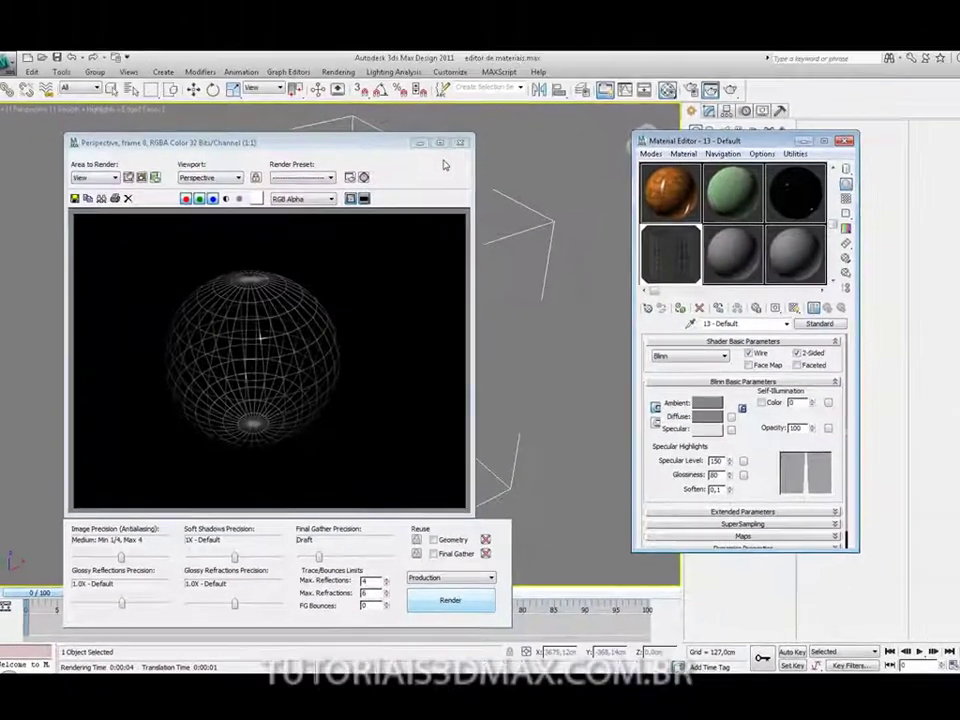
Step: Close the render, turn Wire off and Faceted on for the Blinn material, and render the sphere again
{"action": "left_click", "coordinate": [468, 138]}
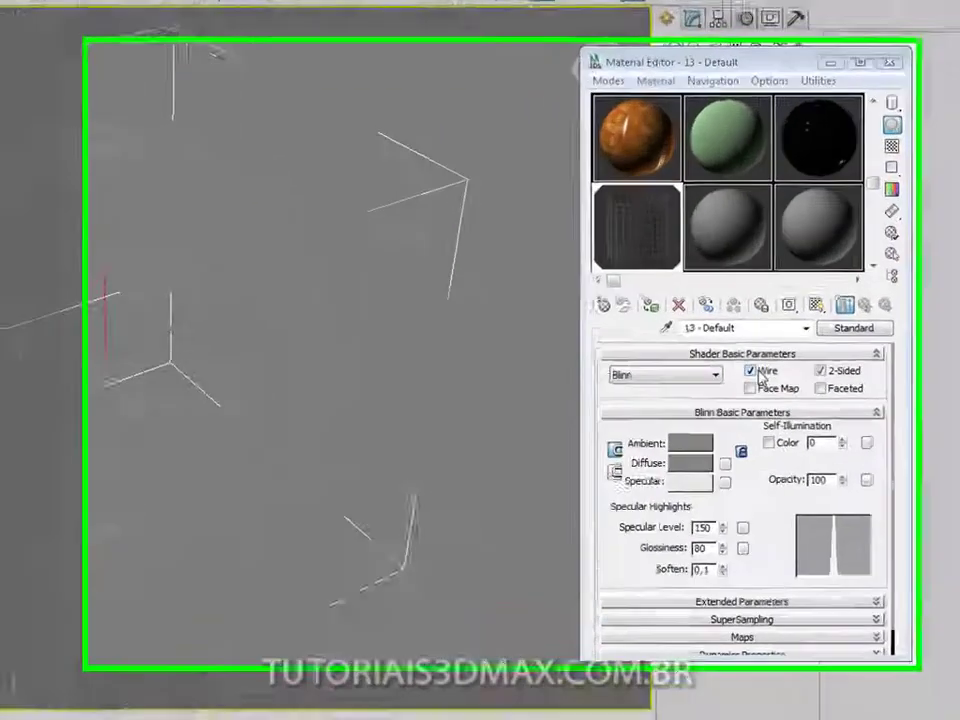
{"action": "left_click", "coordinate": [712, 350]}
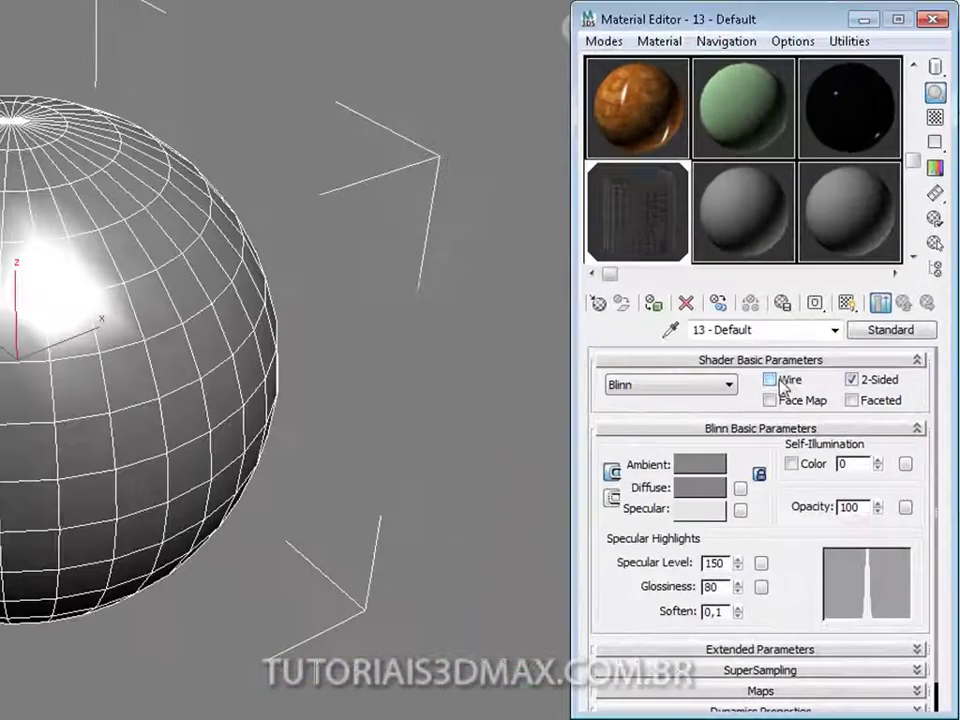
{"action": "left_click", "coordinate": [852, 400]}
{"action": "left_click", "coordinate": [852, 400]}
{"action": "left_click", "coordinate": [852, 400]}
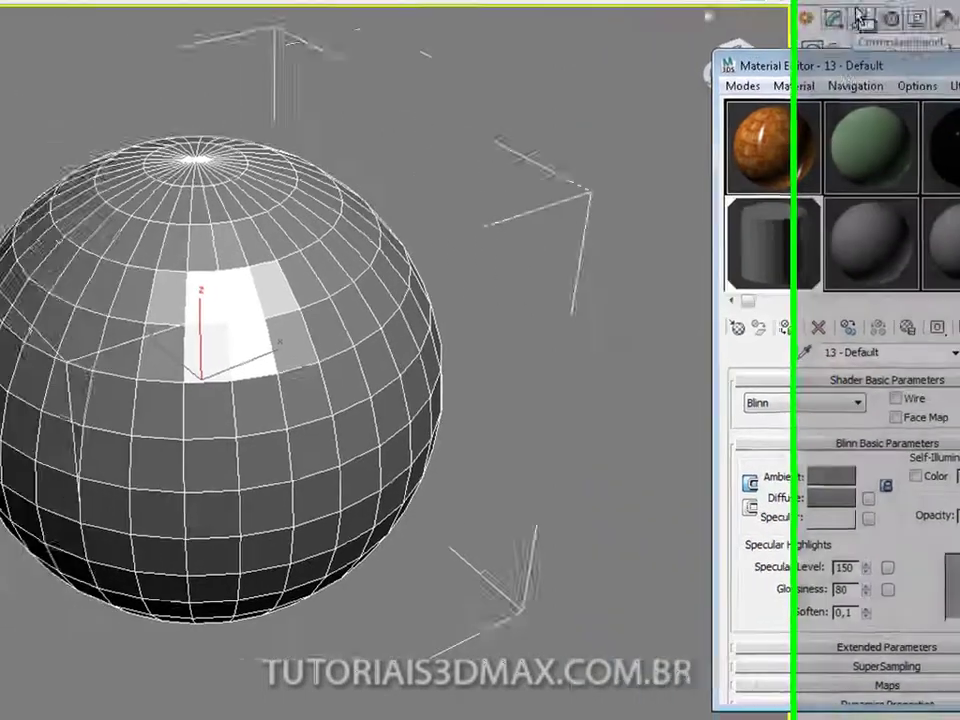
{"action": "left_click", "coordinate": [864, 12]}
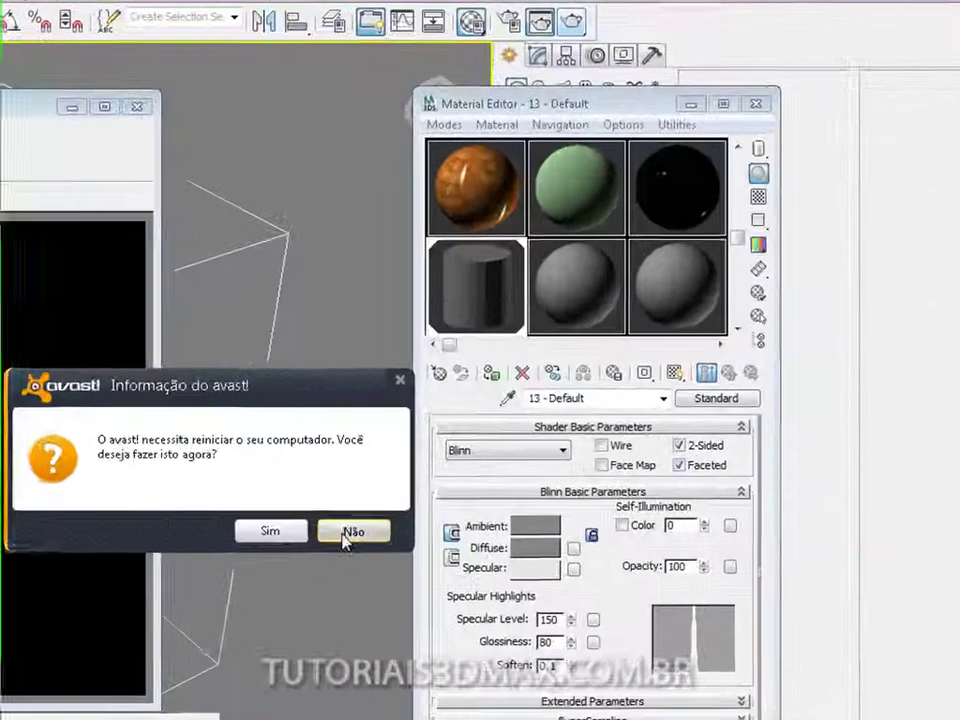
Step: Dismiss the avast! restart request and close the antivirus window
{"action": "left_click", "coordinate": [560, 402]}
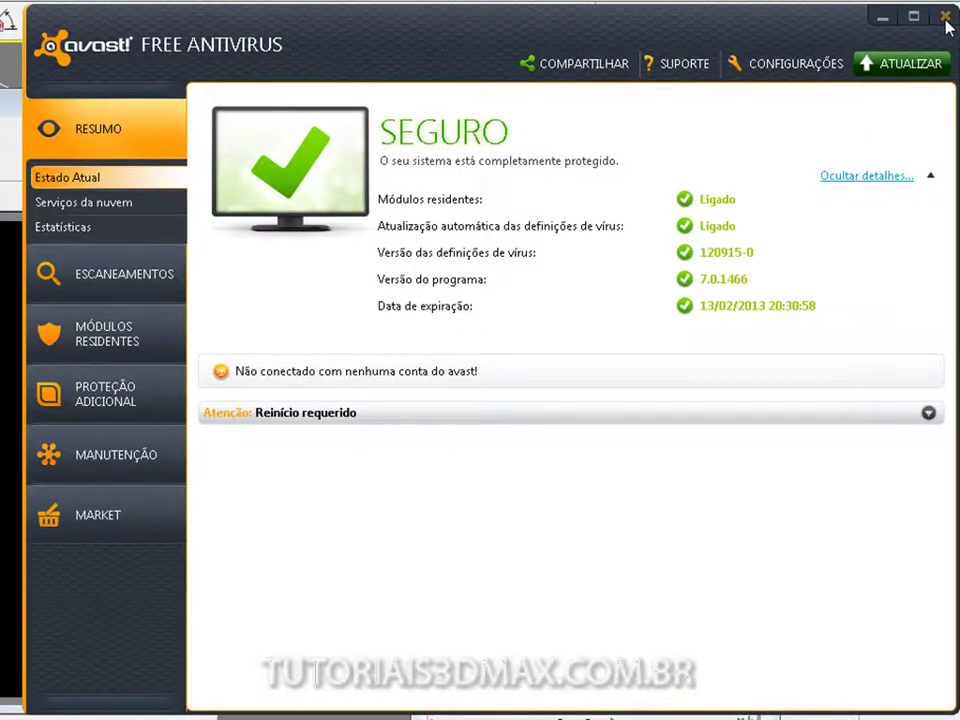
{"action": "left_click", "coordinate": [945, 18]}
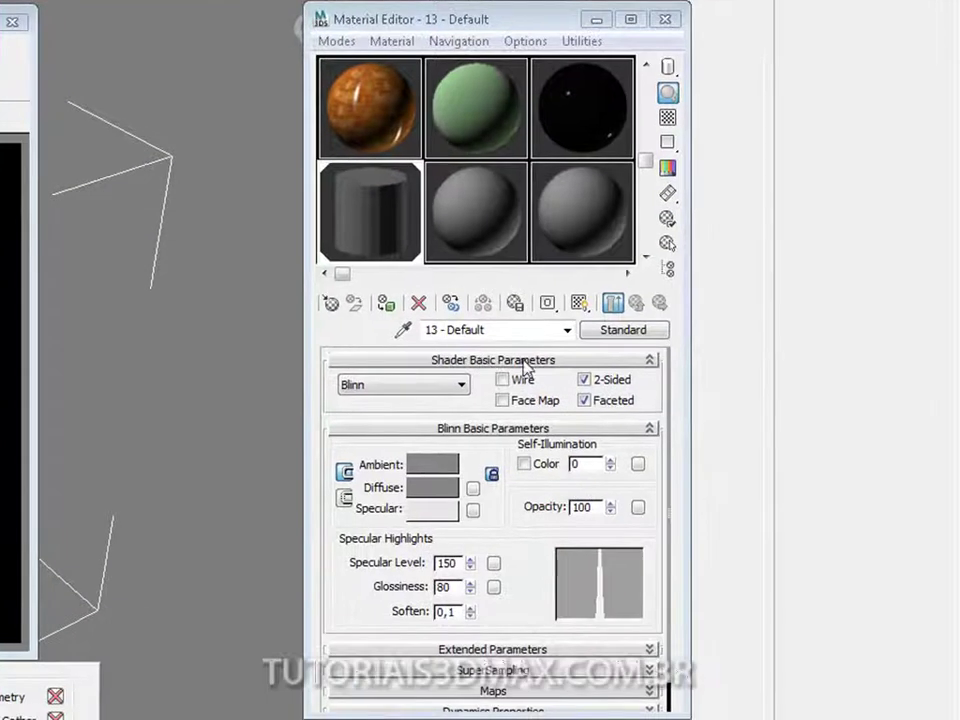
Step: Collapse the shader and Blinn basic parameter sections and expand both again
{"action": "left_click", "coordinate": [529, 362]}
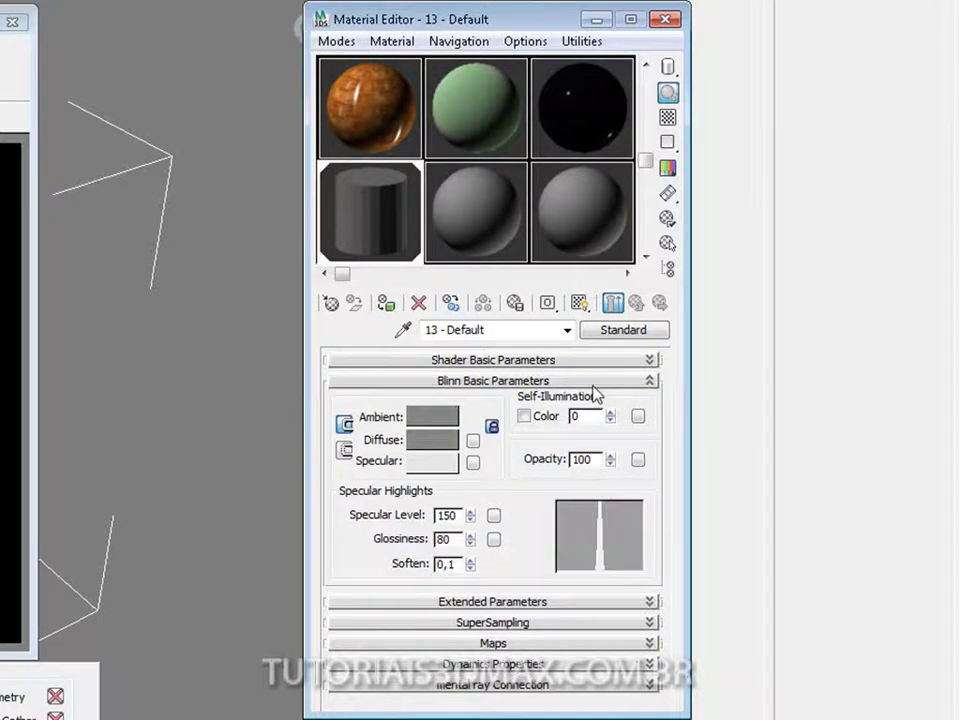
{"action": "left_click", "coordinate": [455, 381]}
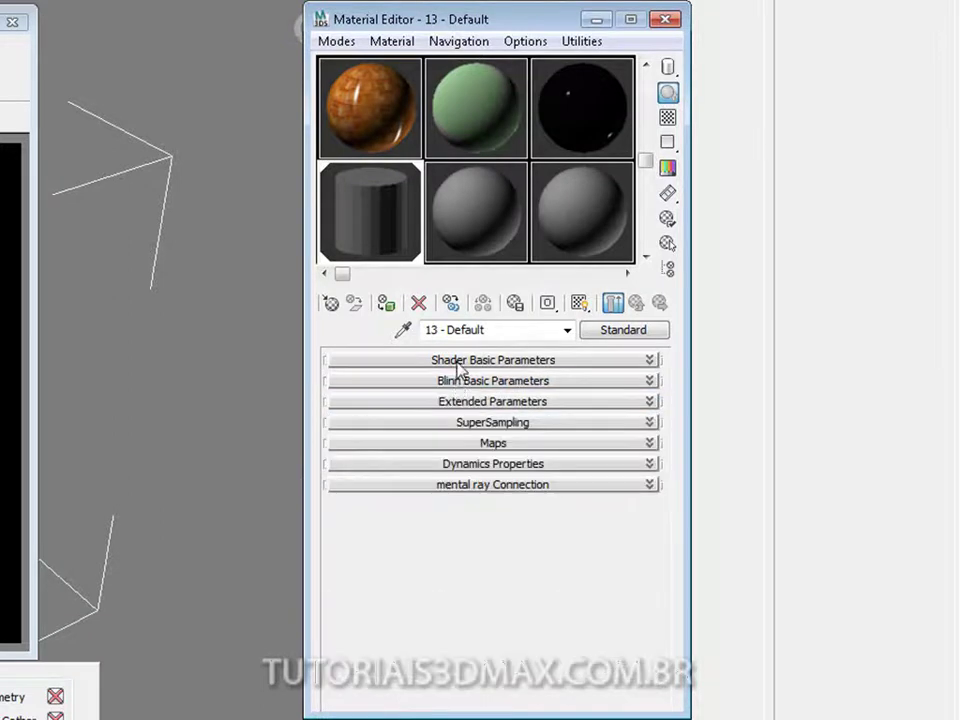
{"action": "left_click", "coordinate": [459, 363]}
{"action": "left_click", "coordinate": [479, 429]}
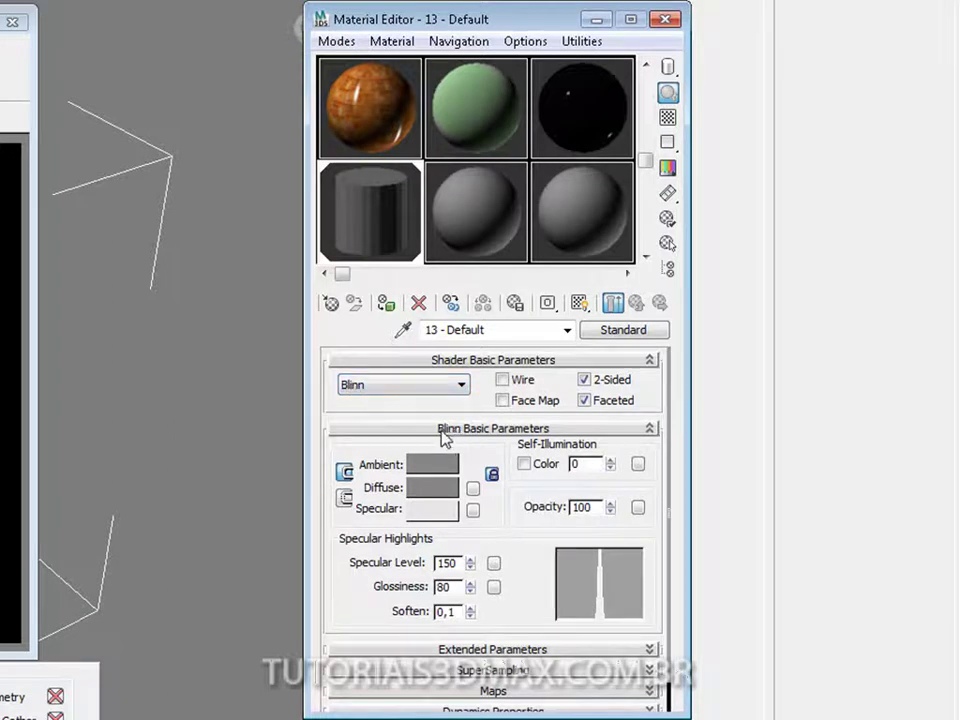
Step: Try the Phong and Anisotropic shaders to compare their basic parameters, return to Blinn and close the render
{"action": "left_click", "coordinate": [440, 385]}
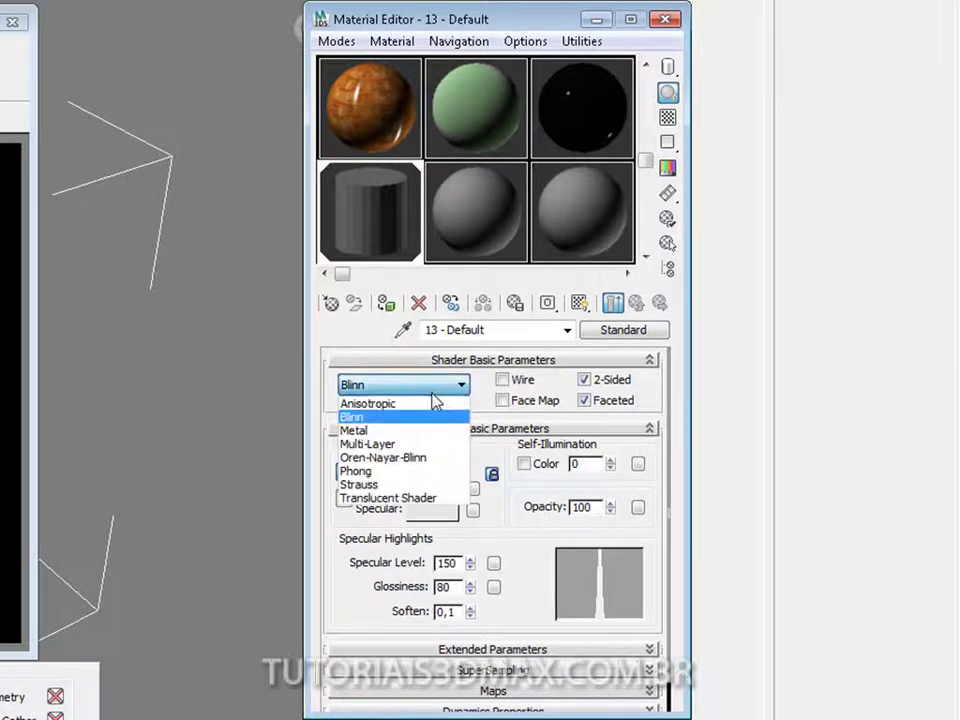
{"action": "left_click", "coordinate": [405, 471]}
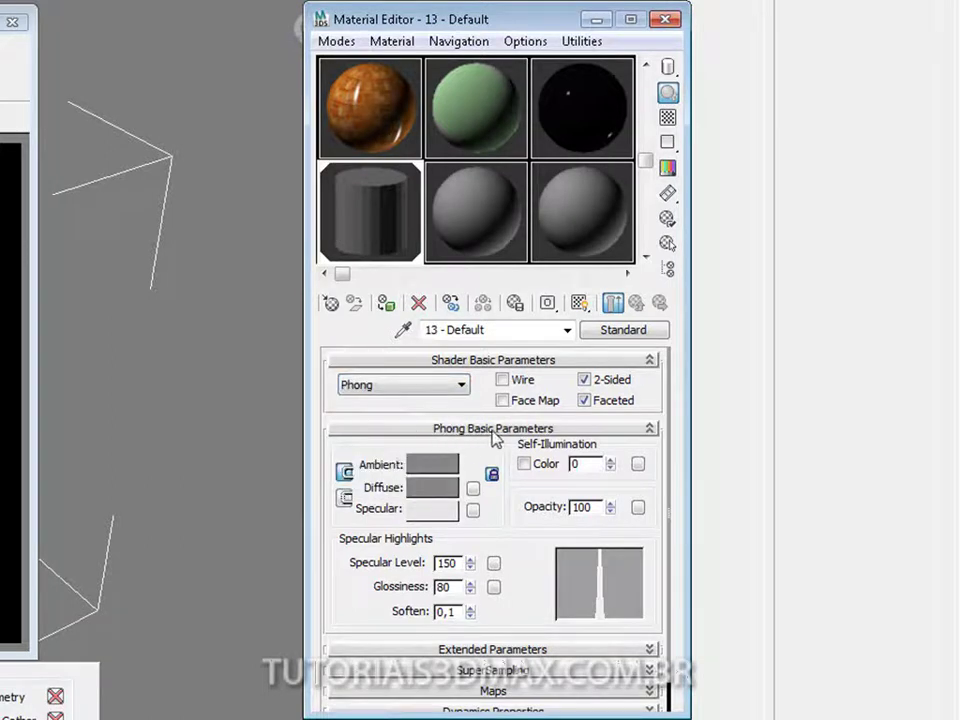
{"action": "left_click", "coordinate": [424, 386]}
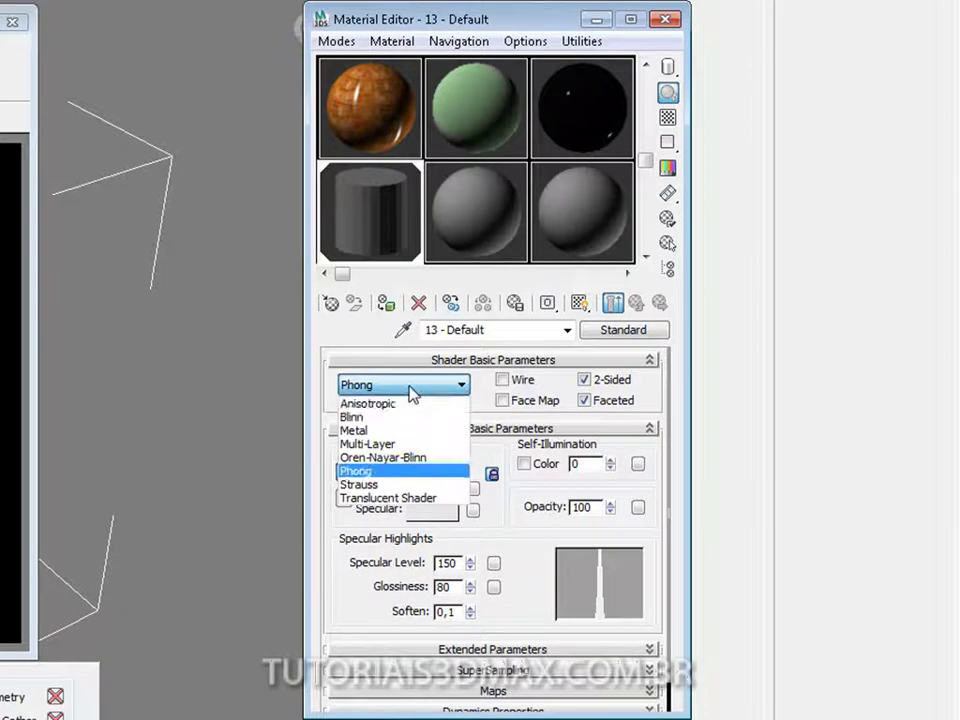
{"action": "left_click", "coordinate": [409, 406]}
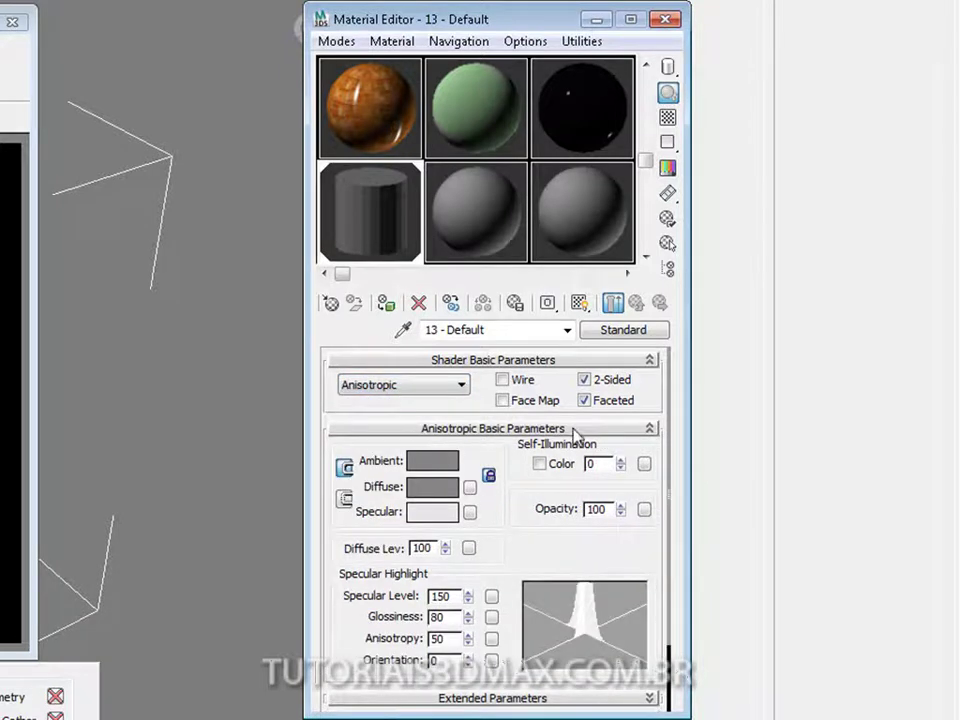
{"action": "left_click", "coordinate": [428, 390]}
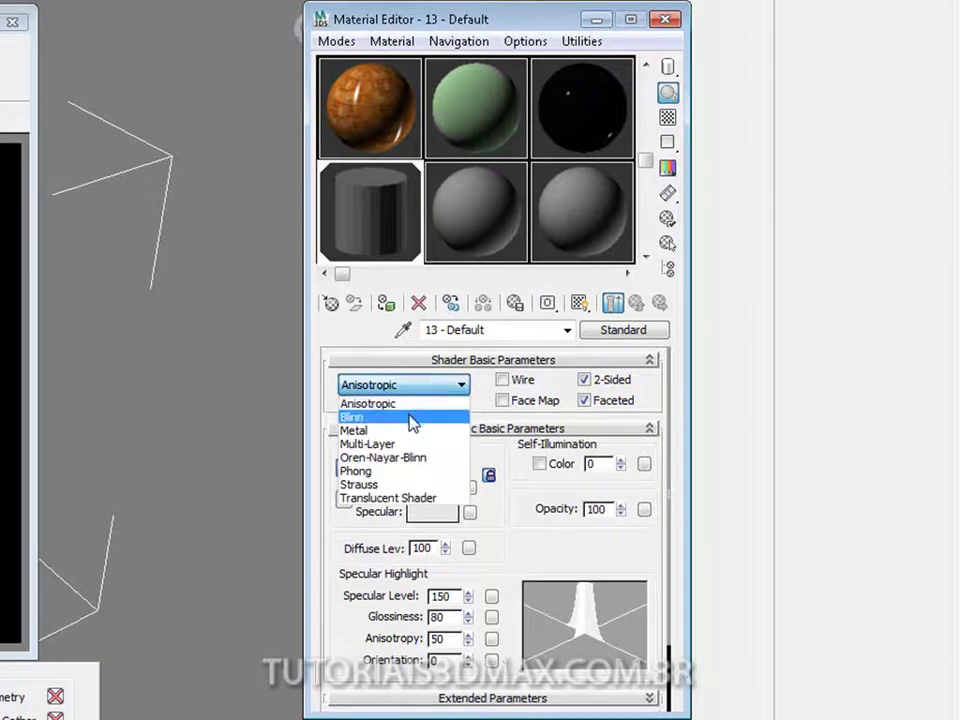
{"action": "left_click", "coordinate": [412, 415]}
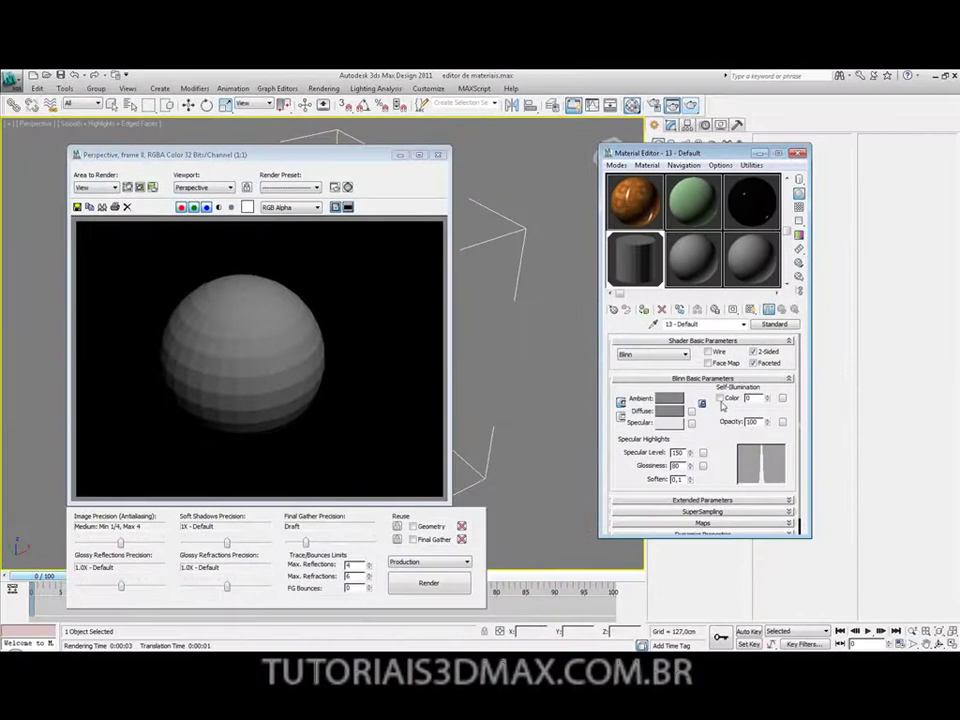
{"action": "left_click", "coordinate": [438, 155]}
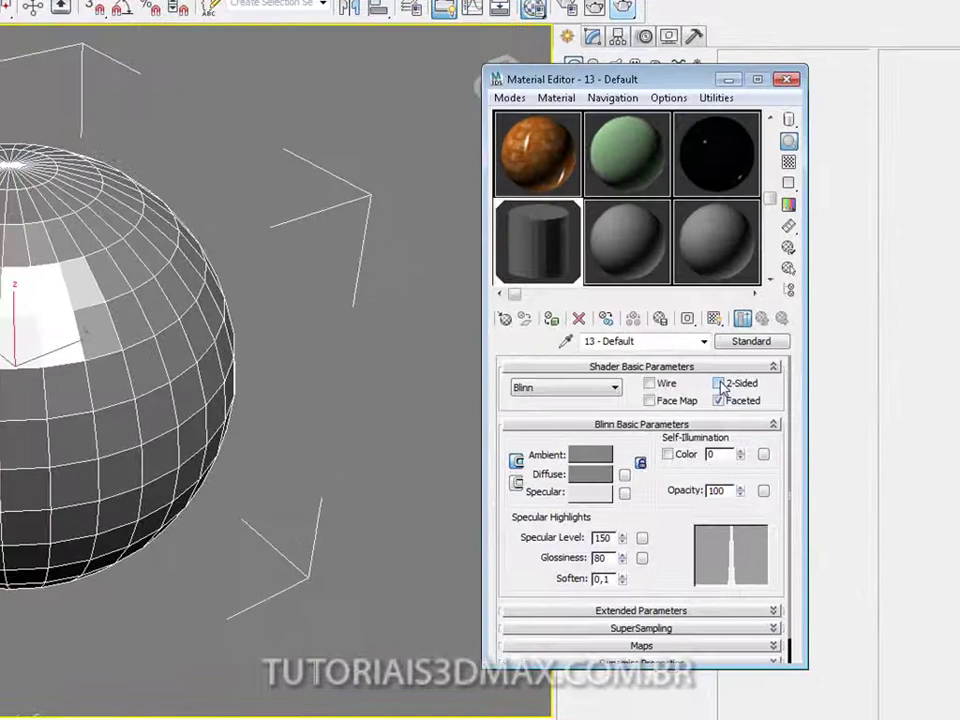
Step: Turn Faceted off for the Blinn material and hide the edged faces on the sphere in the viewport
{"action": "left_click", "coordinate": [751, 352]}
{"action": "left_click", "coordinate": [719, 400]}
{"action": "left_click", "coordinate": [719, 400]}
{"action": "key", "text": "F4"}
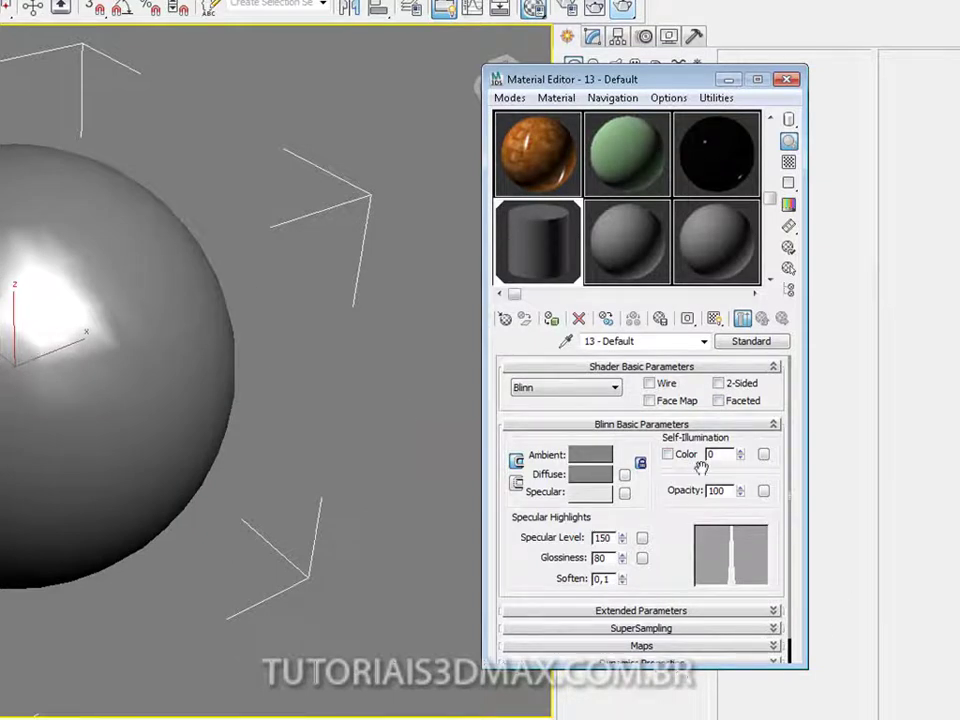
Step: Enable the self-illumination color, raise it to full white (255) and render the sphere
{"action": "left_click", "coordinate": [668, 455]}
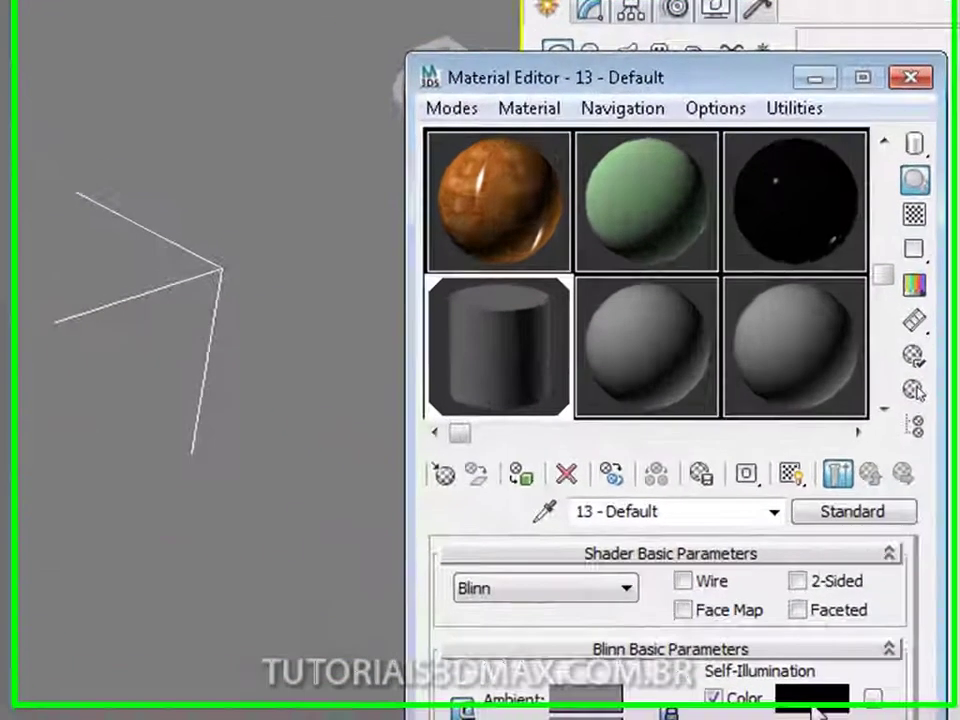
{"action": "left_click", "coordinate": [722, 457]}
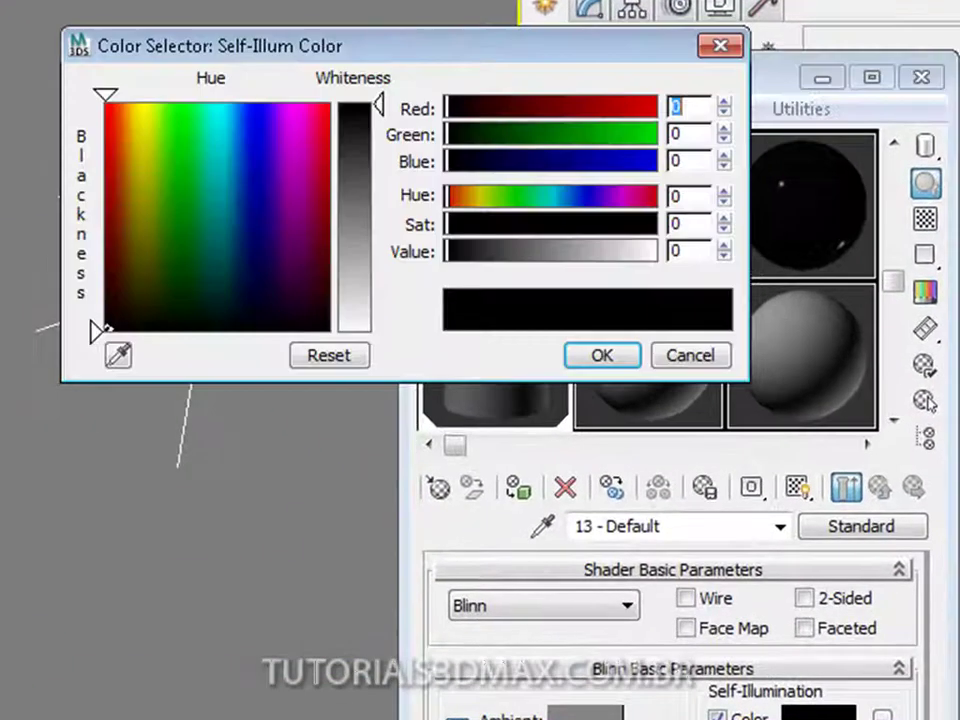
{"action": "left_click_drag", "start_coordinate": [379, 104], "coordinate": [379, 330]}
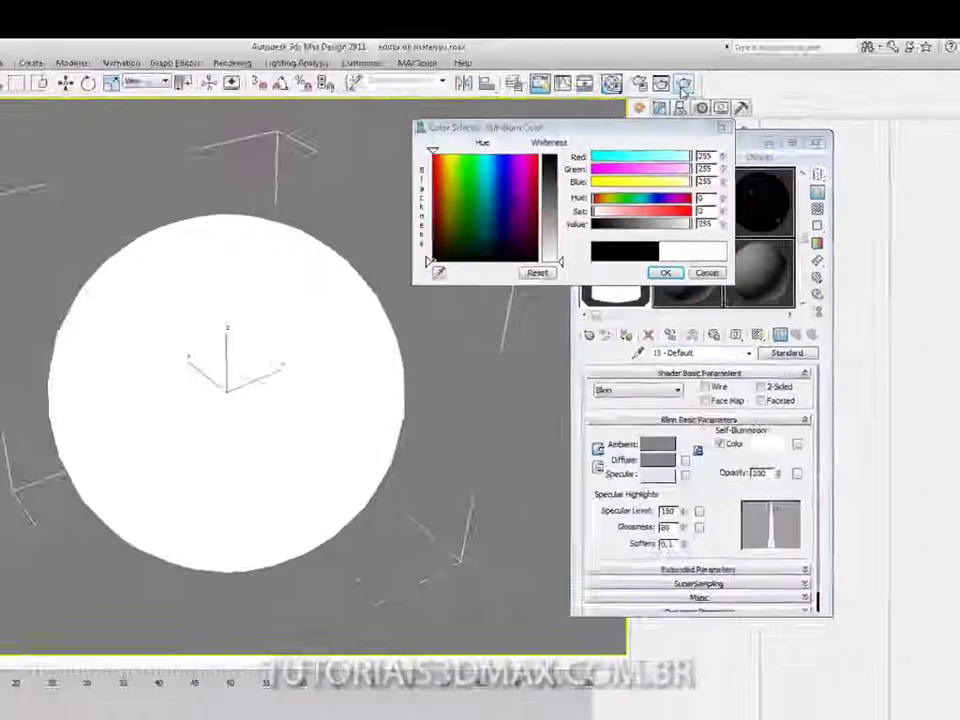
{"action": "left_click", "coordinate": [690, 106]}
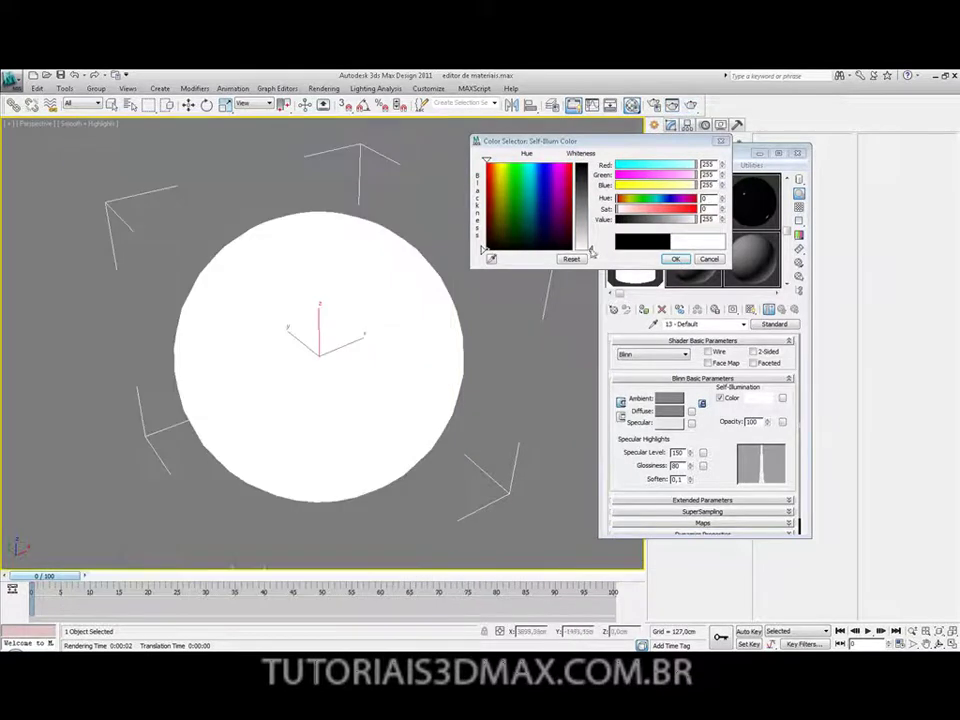
Step: Darken the self-illumination color to values 158, 97 and 0, rendering the sphere after each change
{"action": "left_click_drag", "start_coordinate": [591, 252], "coordinate": [590, 220]}
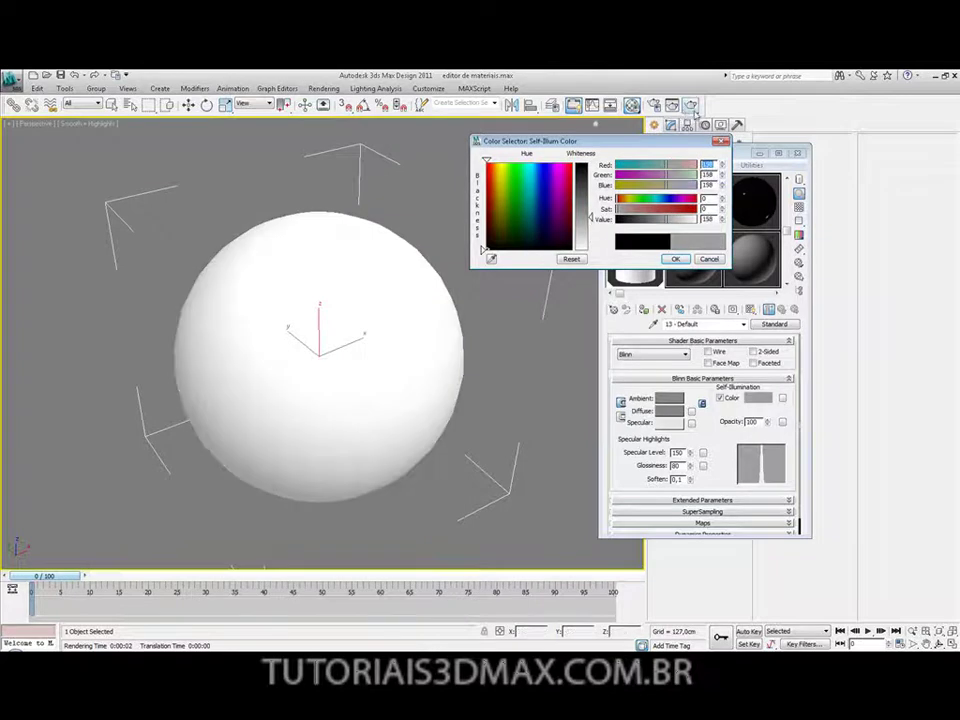
{"action": "left_click", "coordinate": [690, 105]}
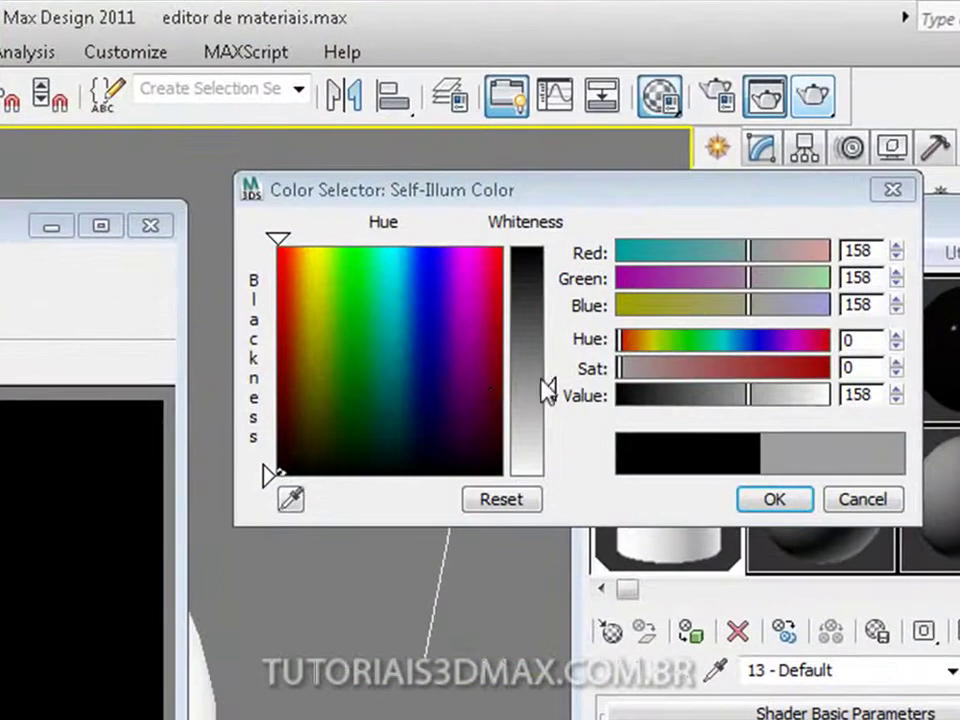
{"action": "left_click_drag", "start_coordinate": [543, 395], "coordinate": [548, 337]}
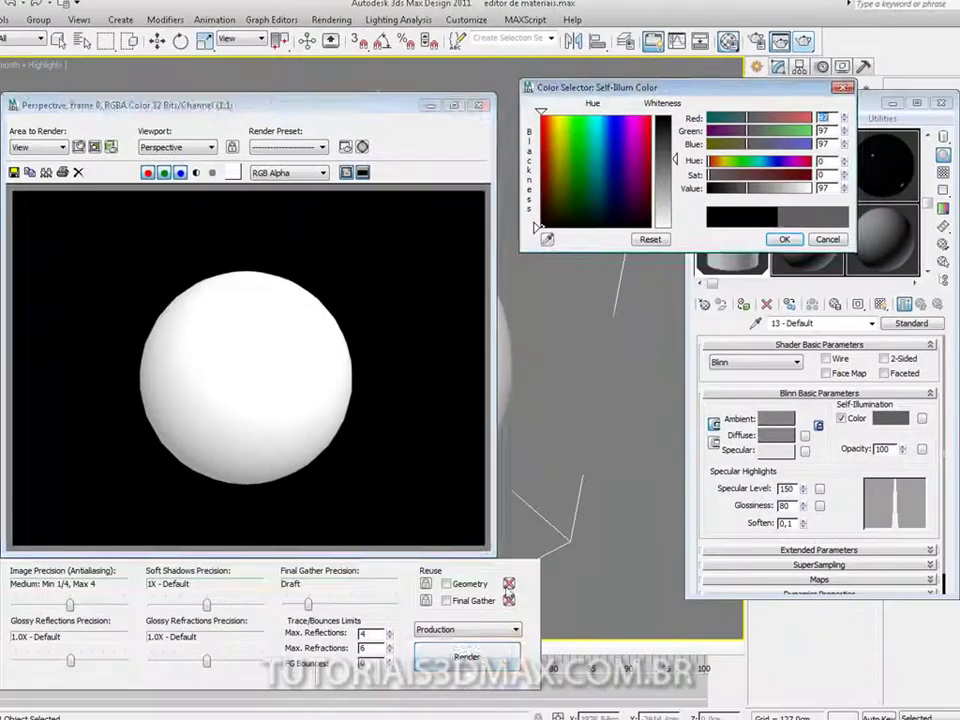
{"action": "left_click", "coordinate": [467, 657]}
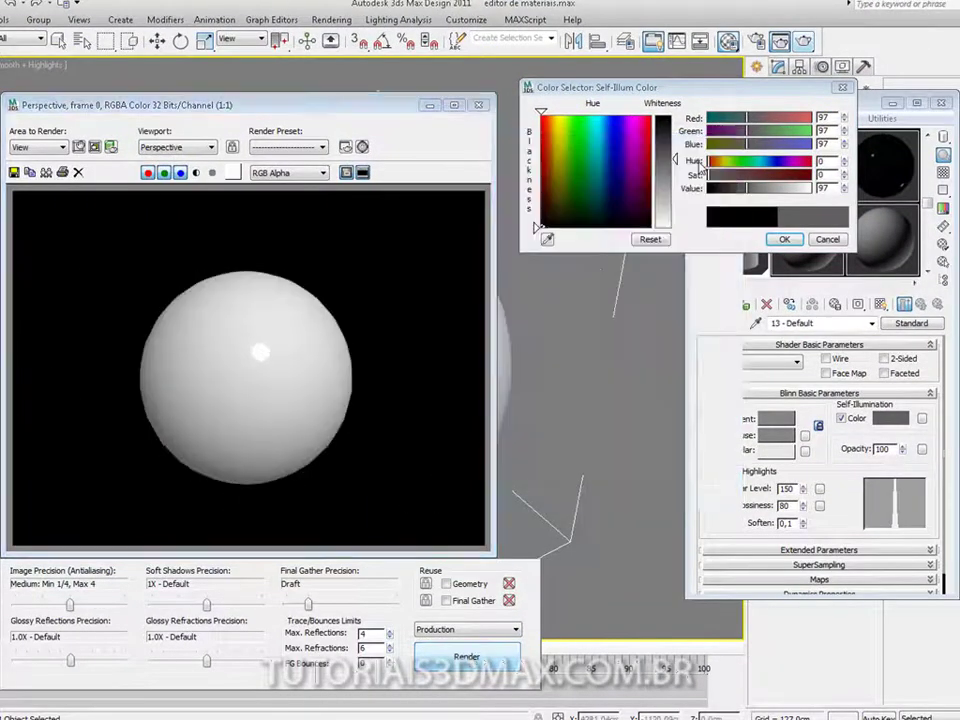
{"action": "left_click_drag", "start_coordinate": [530, 121], "coordinate": [535, 227]}
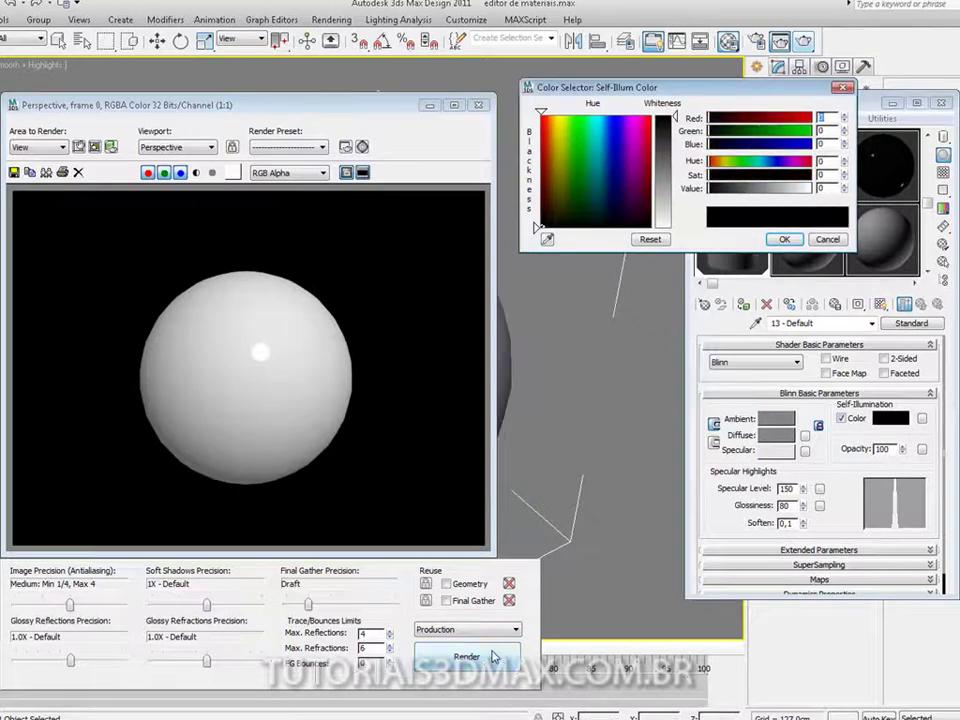
{"action": "left_click", "coordinate": [492, 658]}
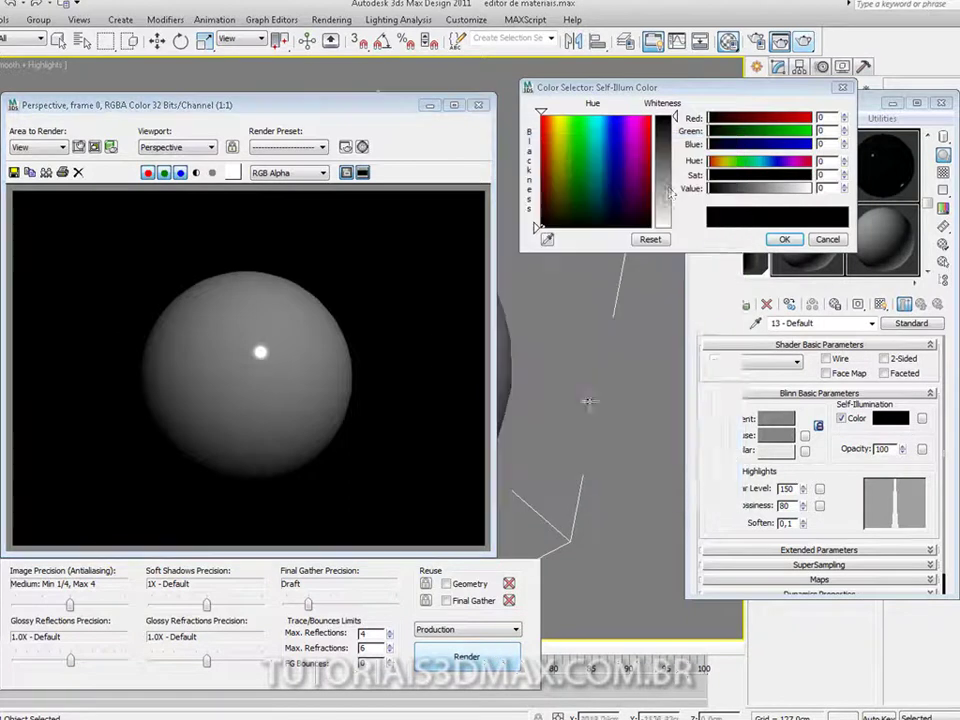
Step: Set the self-illumination color back to white (255), accept it and render the sphere
{"action": "left_click_drag", "start_coordinate": [676, 122], "coordinate": [660, 252]}
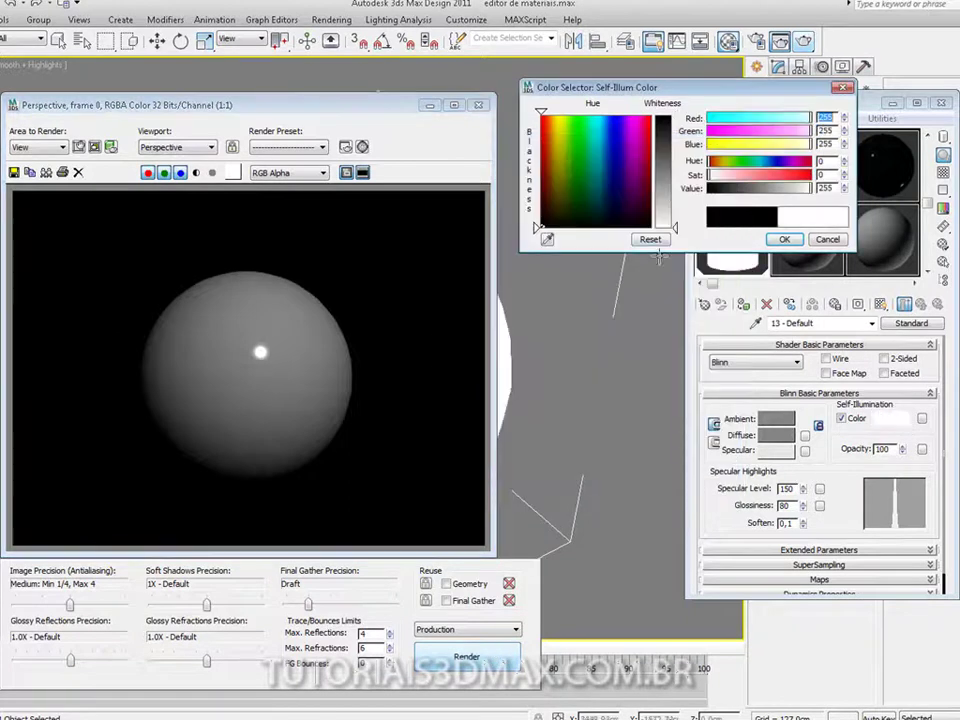
{"action": "left_click", "coordinate": [782, 240]}
{"action": "left_click", "coordinate": [470, 657]}
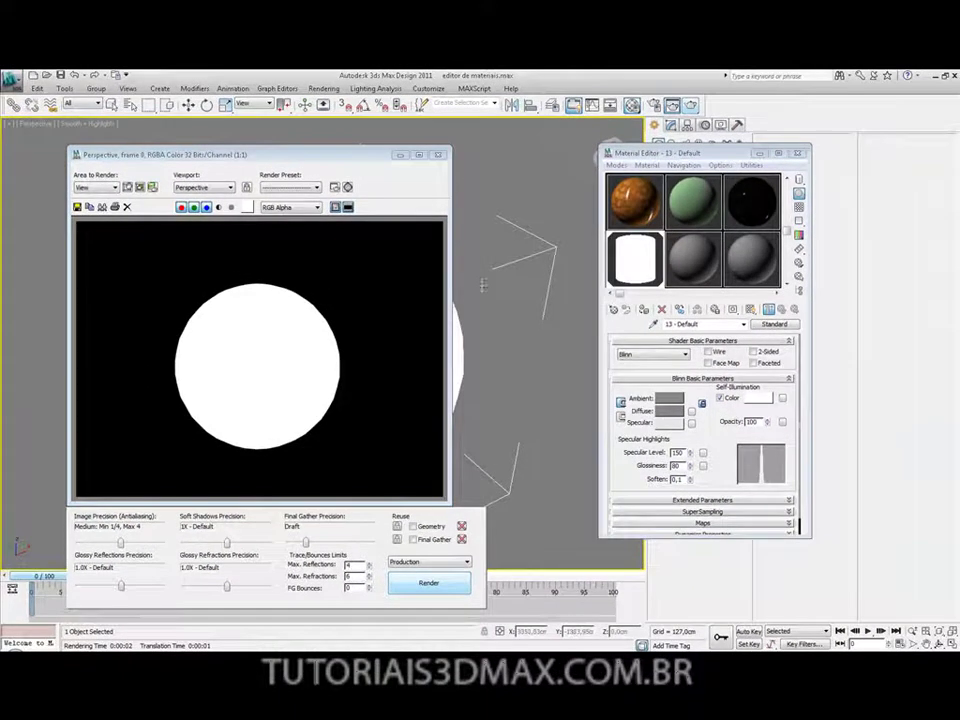
Step: Close the render and switch the self-illumination color off and back on
{"action": "left_click", "coordinate": [437, 154]}
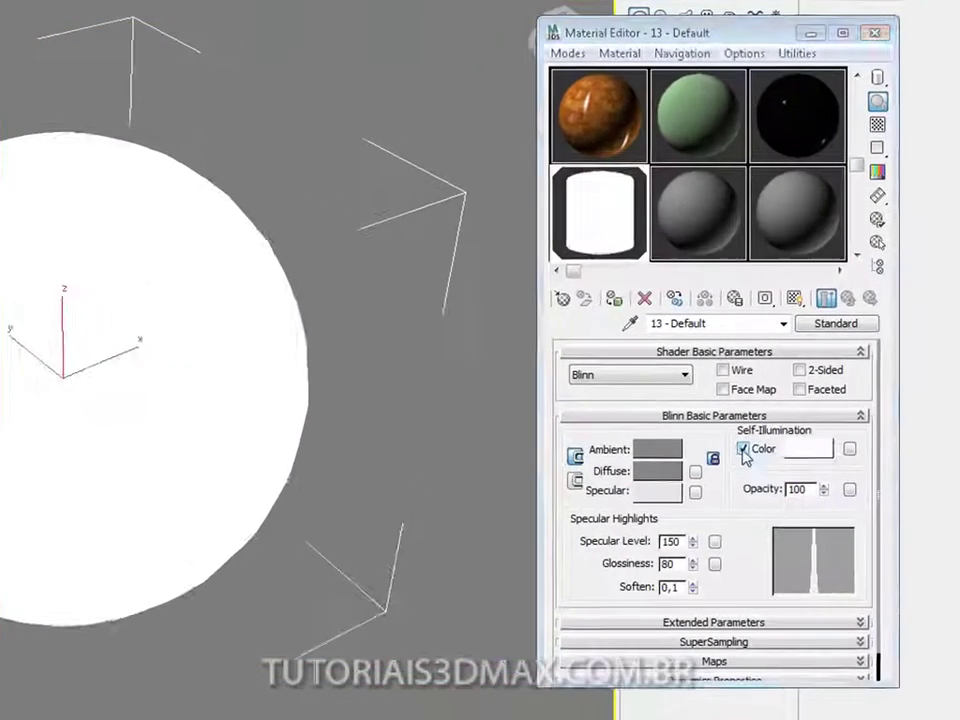
{"action": "left_click", "coordinate": [721, 398]}
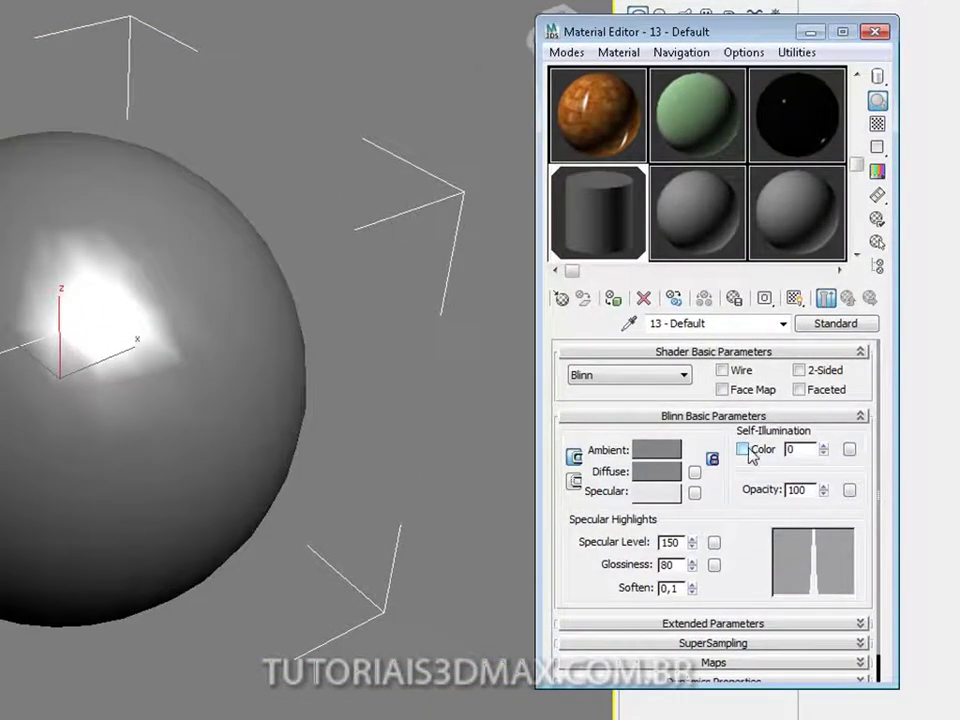
{"action": "left_click", "coordinate": [743, 449]}
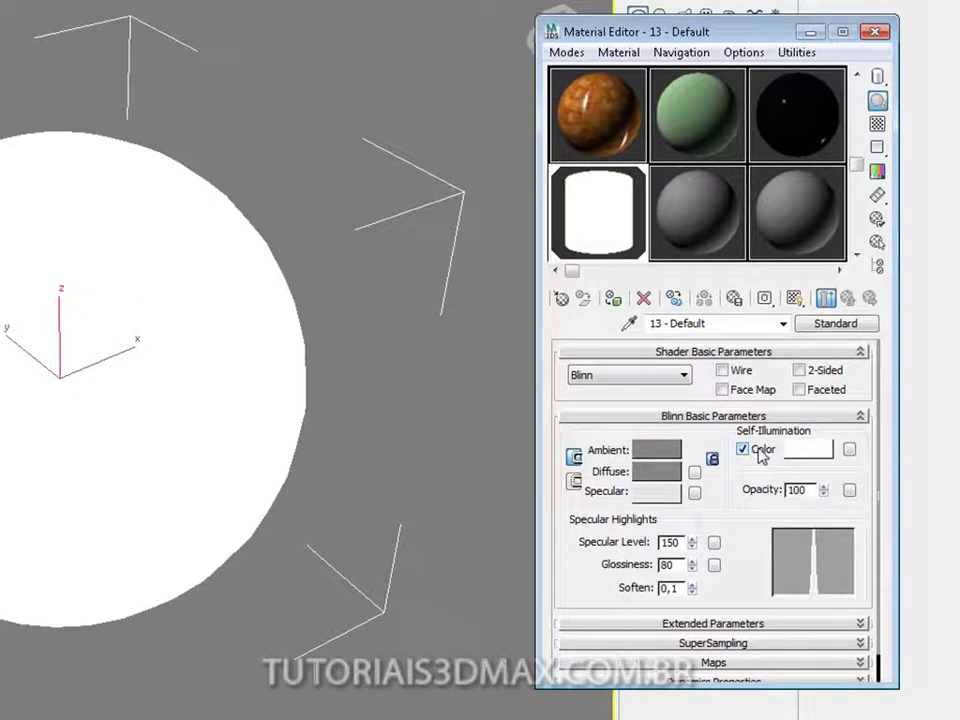
Step: Choose a Bitmap map for the self-illumination slot and browse up from the madeira folder to the H: drive
{"action": "left_click", "coordinate": [849, 451]}
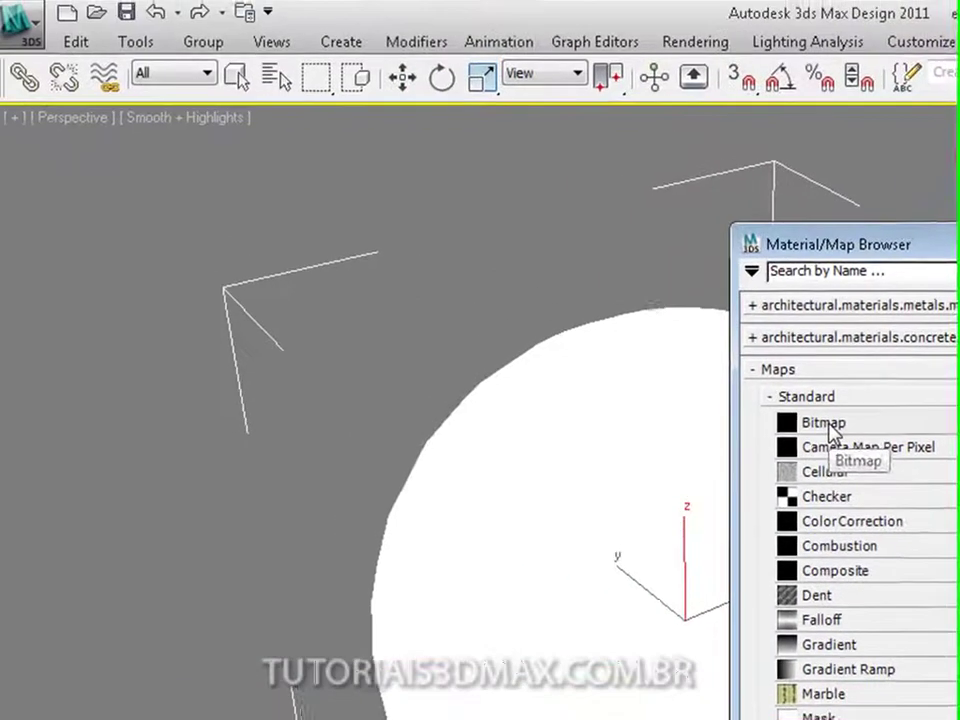
{"action": "double_click", "coordinate": [810, 424]}
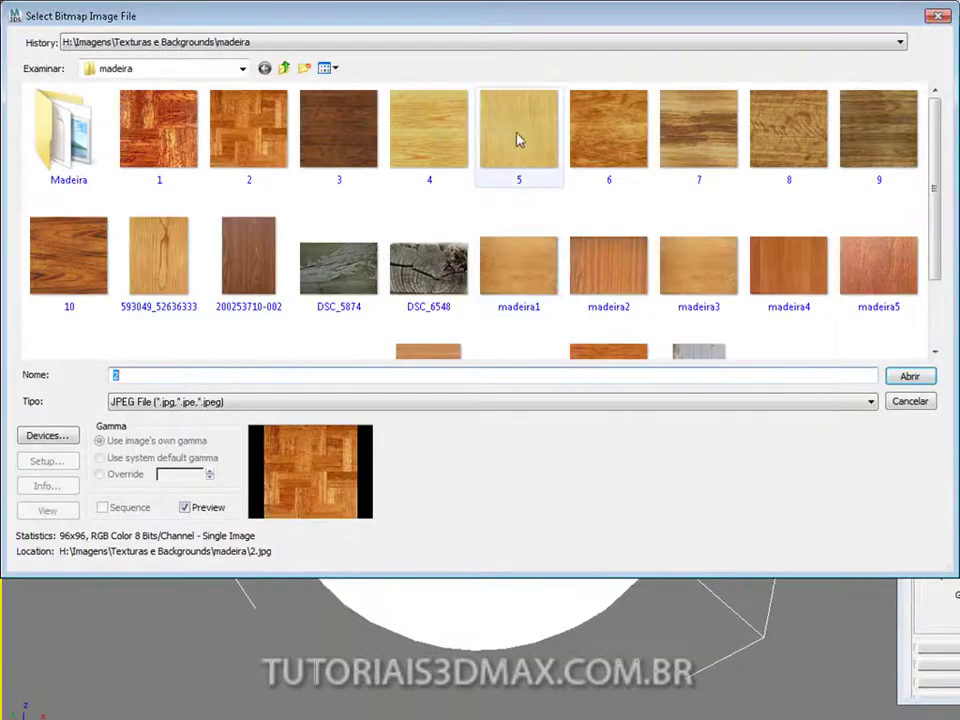
{"action": "left_click", "coordinate": [285, 69]}
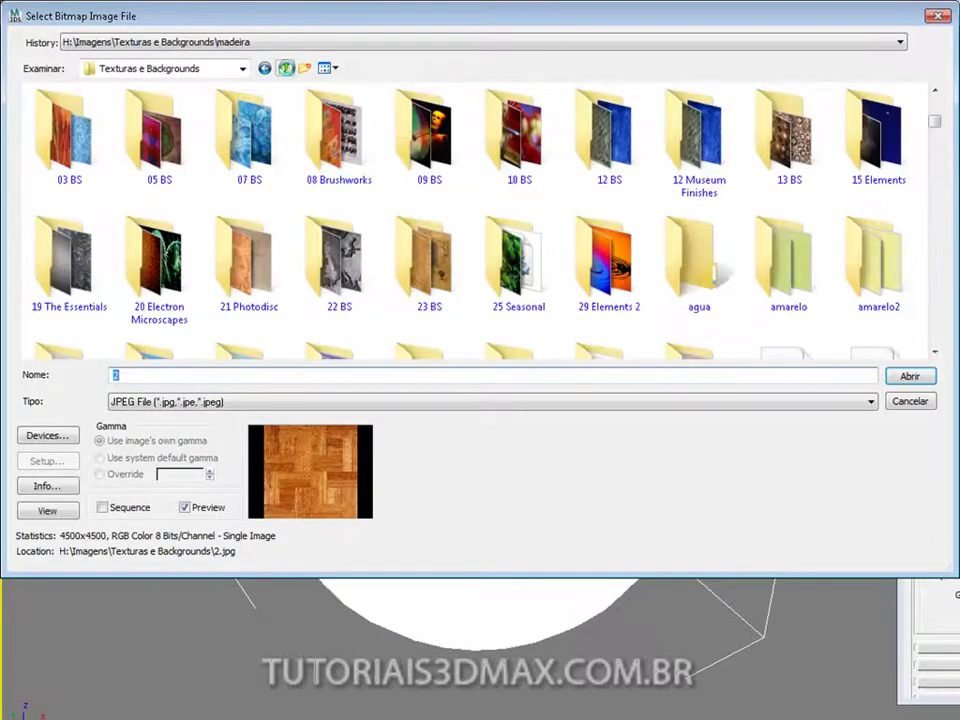
{"action": "left_click", "coordinate": [285, 69]}
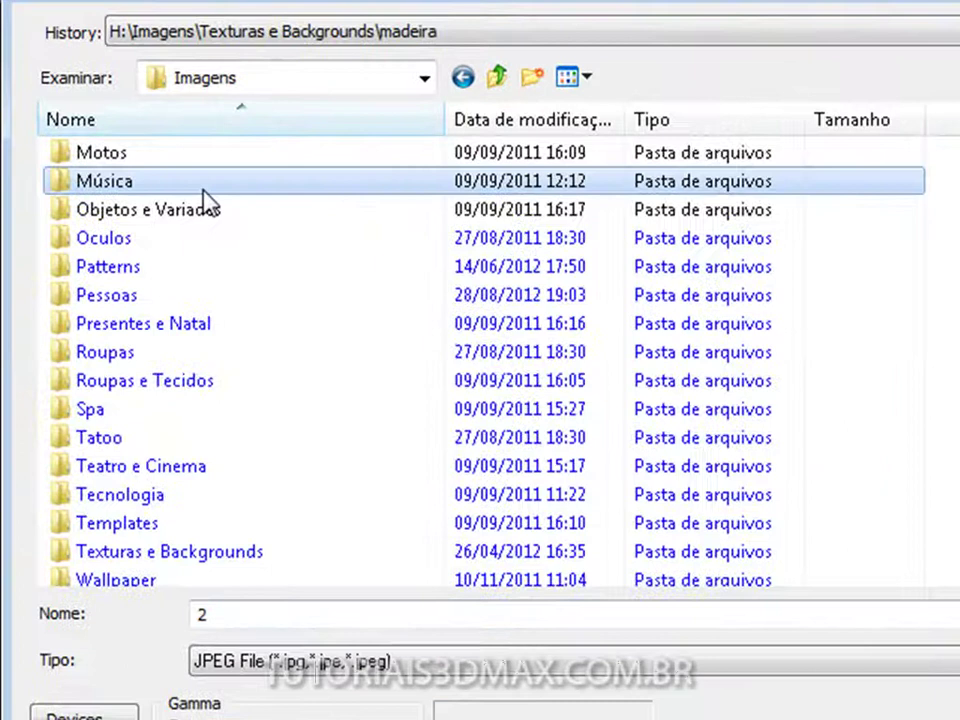
{"action": "key", "text": "t"}
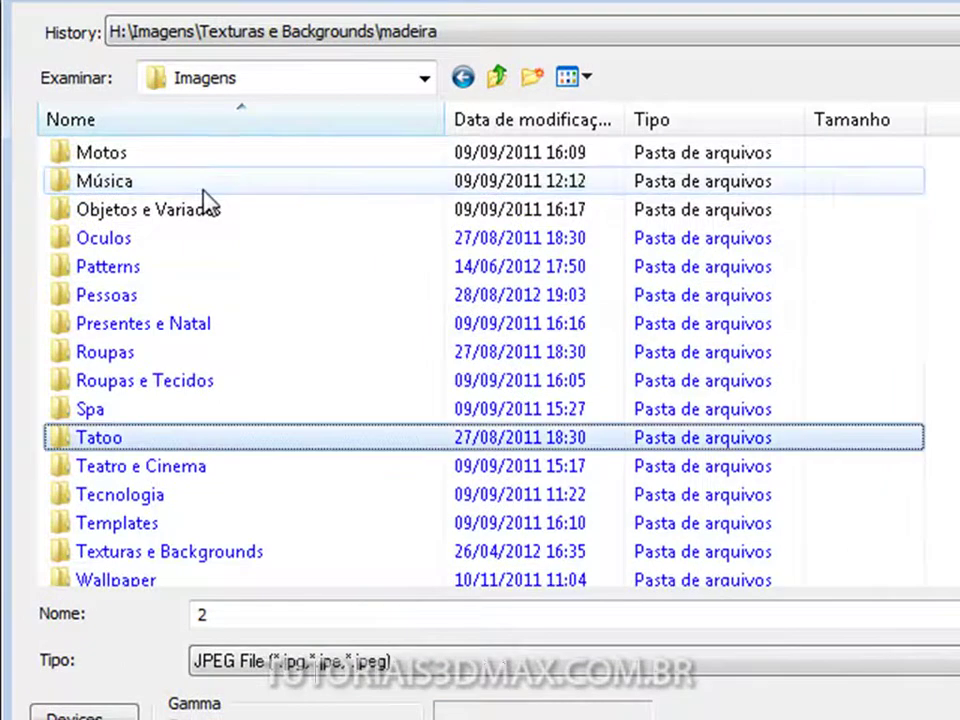
{"action": "key", "text": "e"}
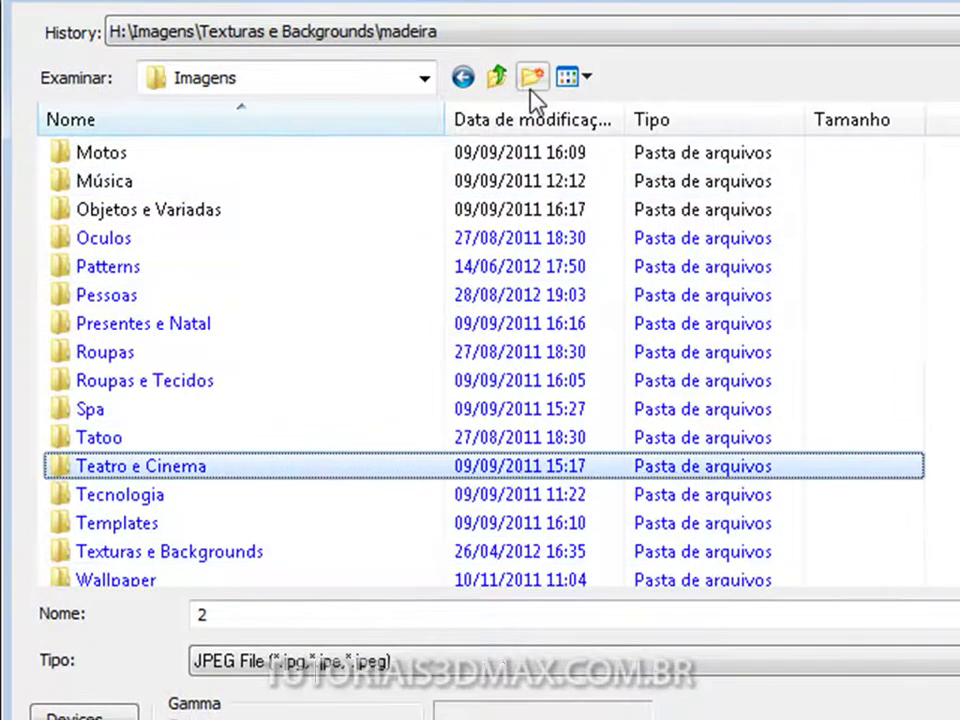
{"action": "left_click", "coordinate": [499, 82]}
{"action": "scroll", "coordinate": [165, 210], "scroll_direction": "down", "scroll_amount": 15}
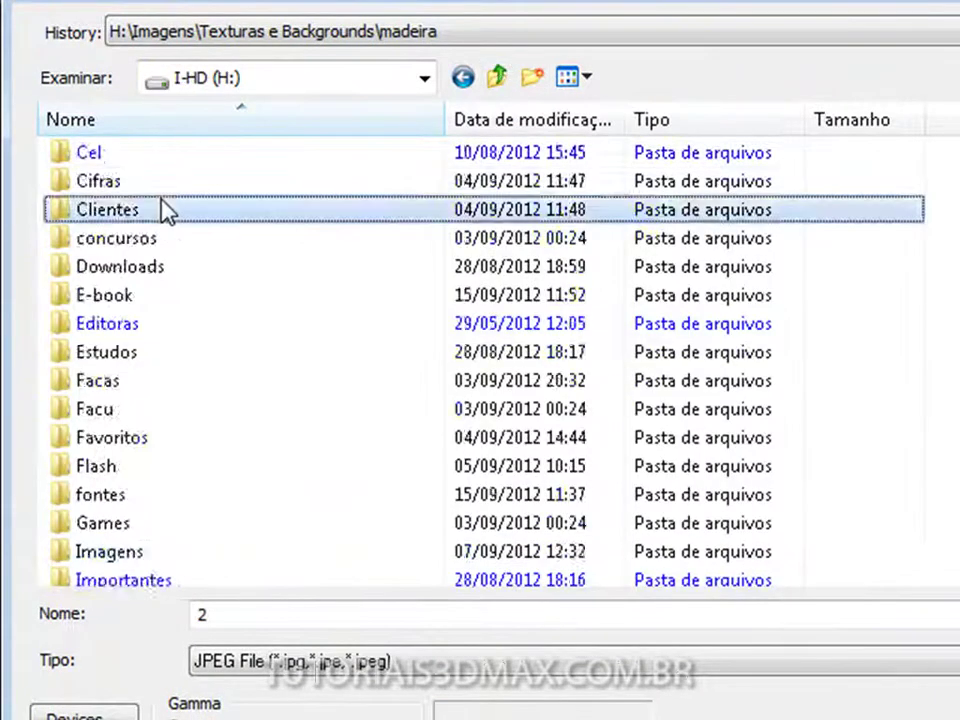
Step: Open the Texturas 3D folder, set the file type to All Formats and go to its Reflection subfolder
{"action": "double_click", "coordinate": [178, 472]}
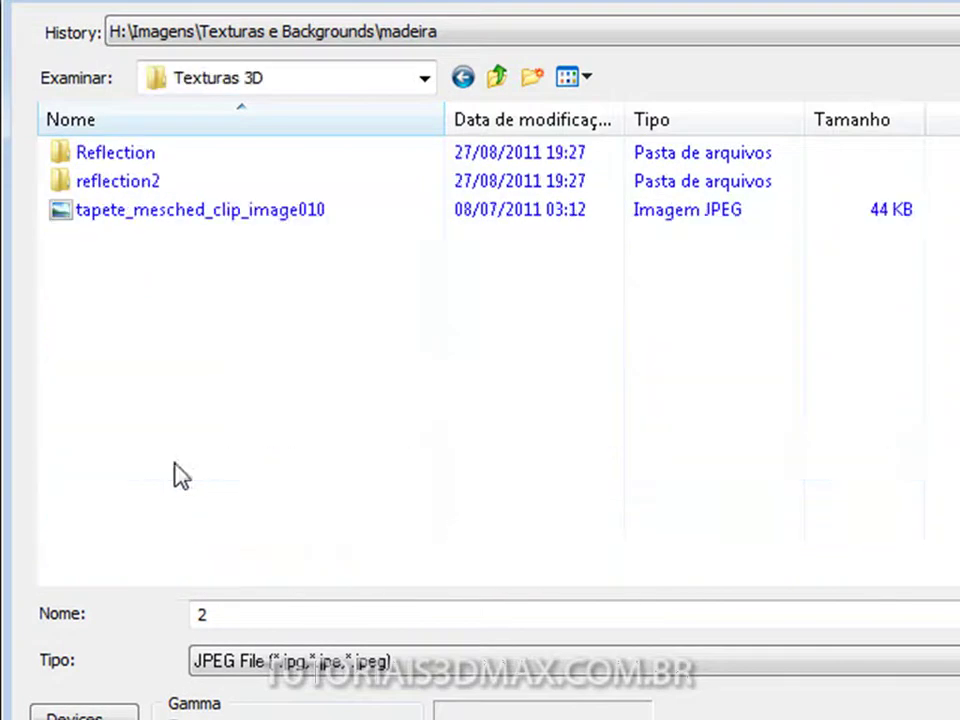
{"action": "double_click", "coordinate": [146, 199]}
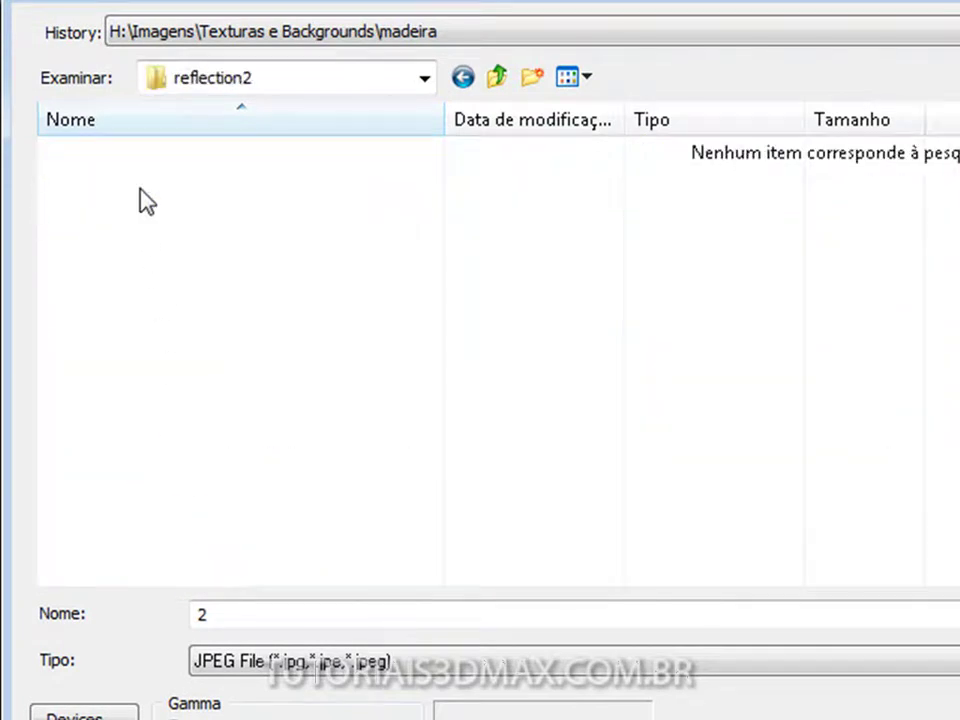
{"action": "left_click", "coordinate": [394, 661]}
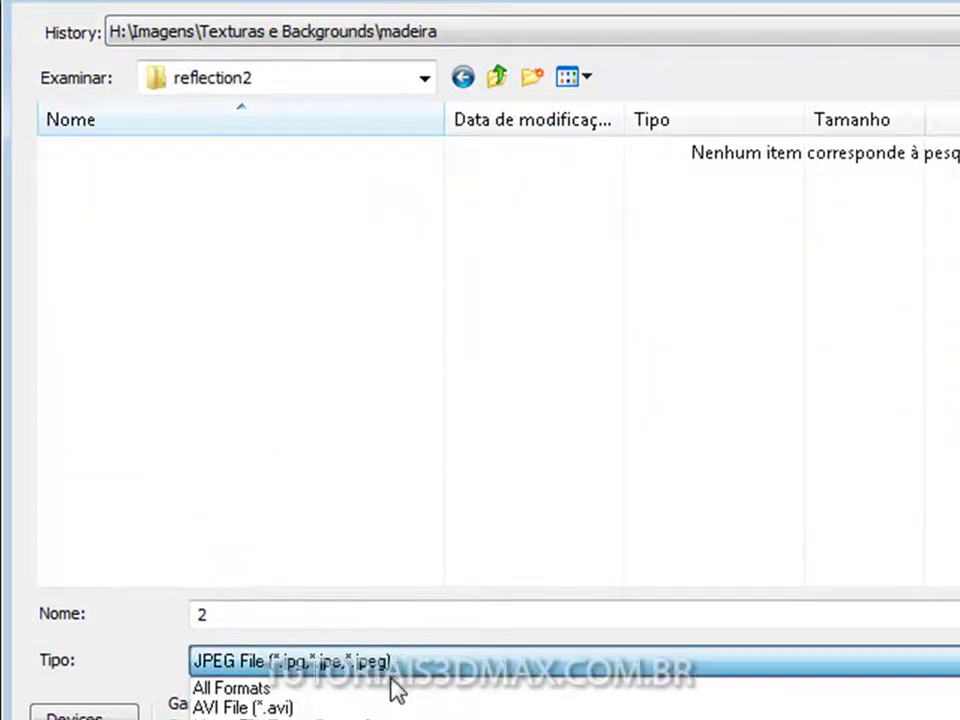
{"action": "left_click", "coordinate": [392, 686]}
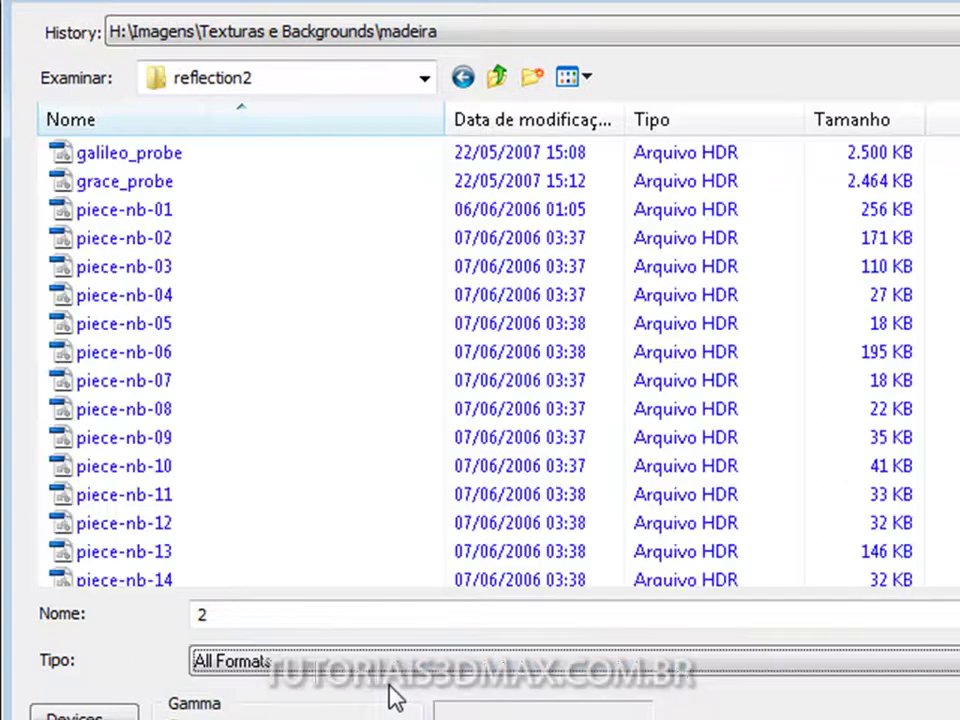
{"action": "left_click", "coordinate": [497, 77]}
{"action": "double_click", "coordinate": [150, 145]}
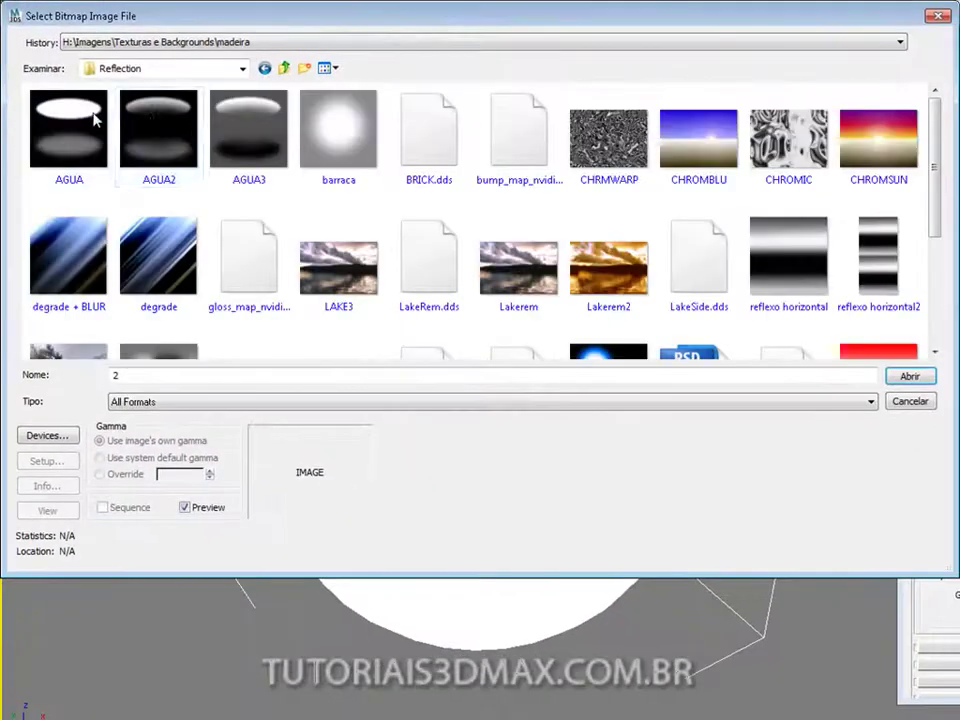
Step: Load reflexo horizontal.jpg as the self-illumination map, return to the parent material and render the sphere
{"action": "left_click_drag", "start_coordinate": [937, 193], "coordinate": [940, 228]}
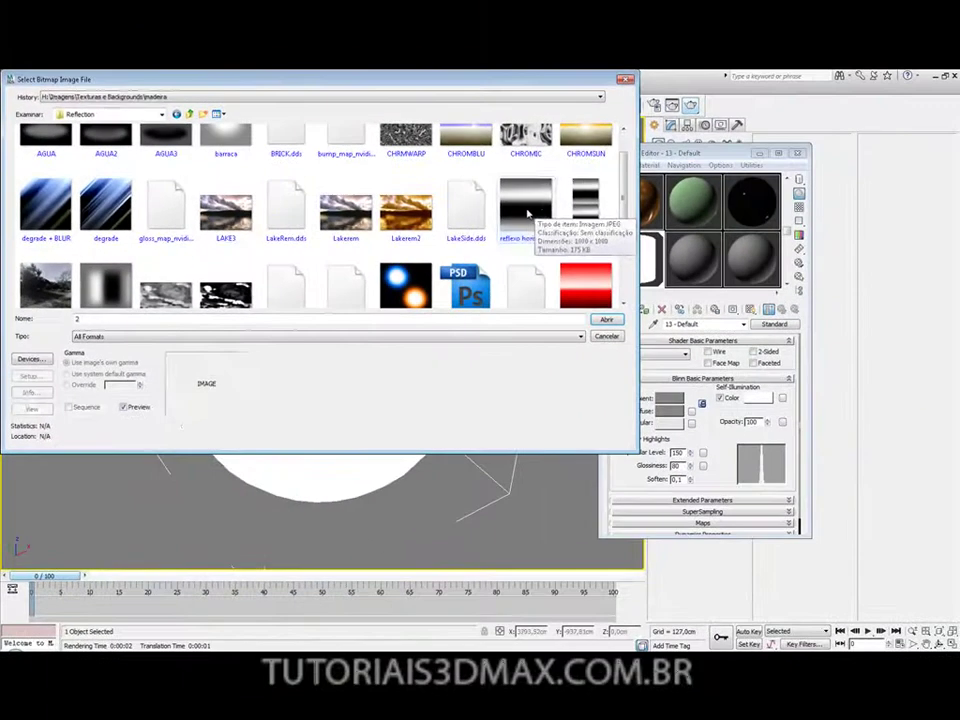
{"action": "double_click", "coordinate": [742, 216]}
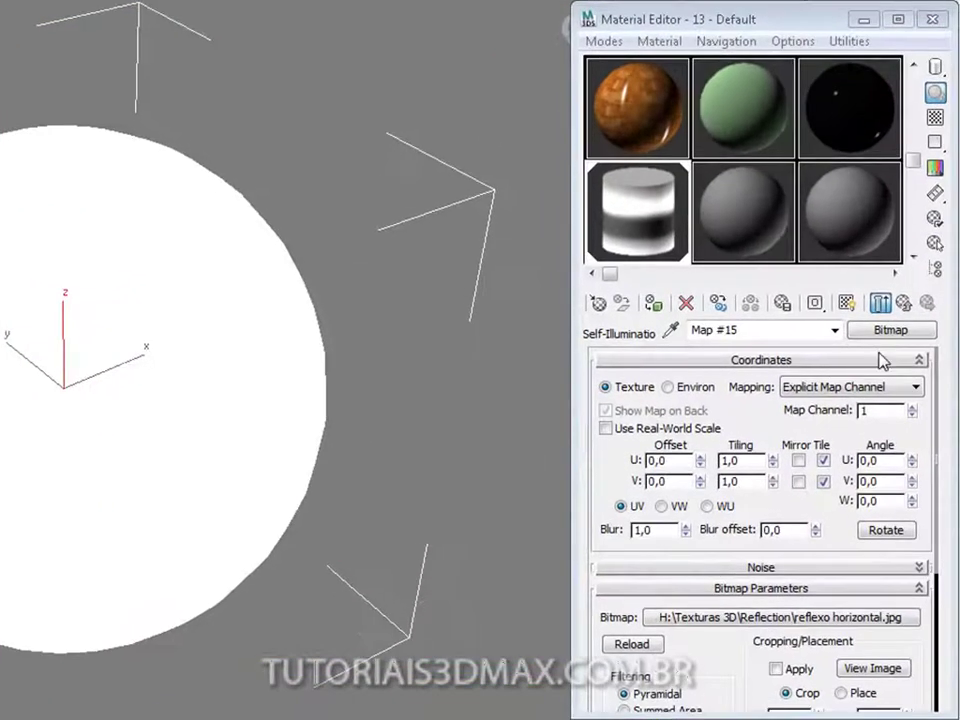
{"action": "left_click", "coordinate": [904, 306]}
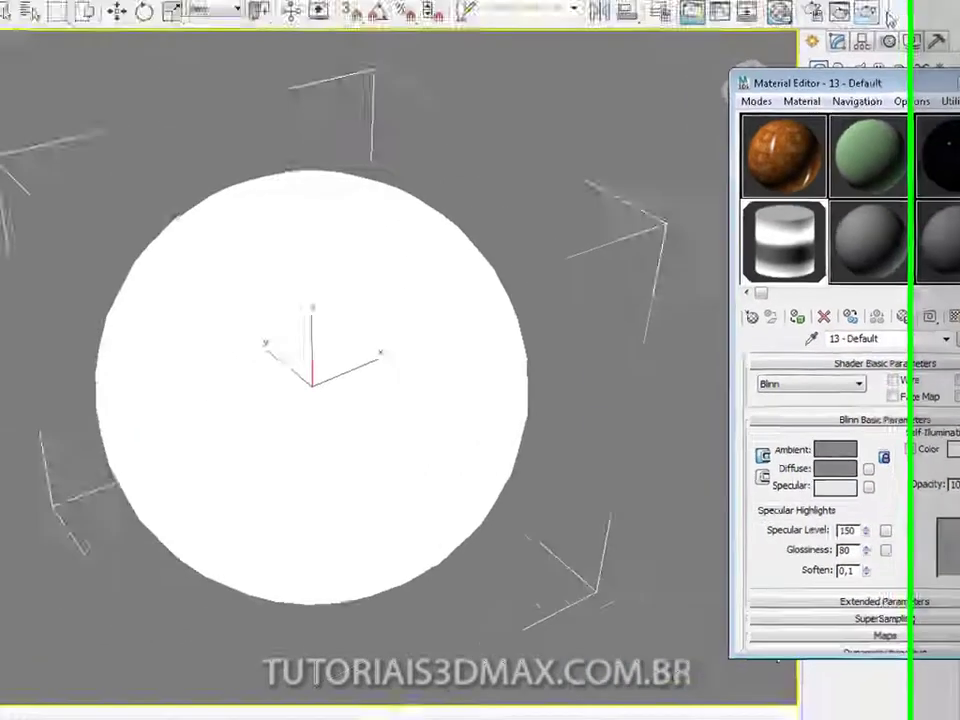
{"action": "left_click", "coordinate": [927, 49]}
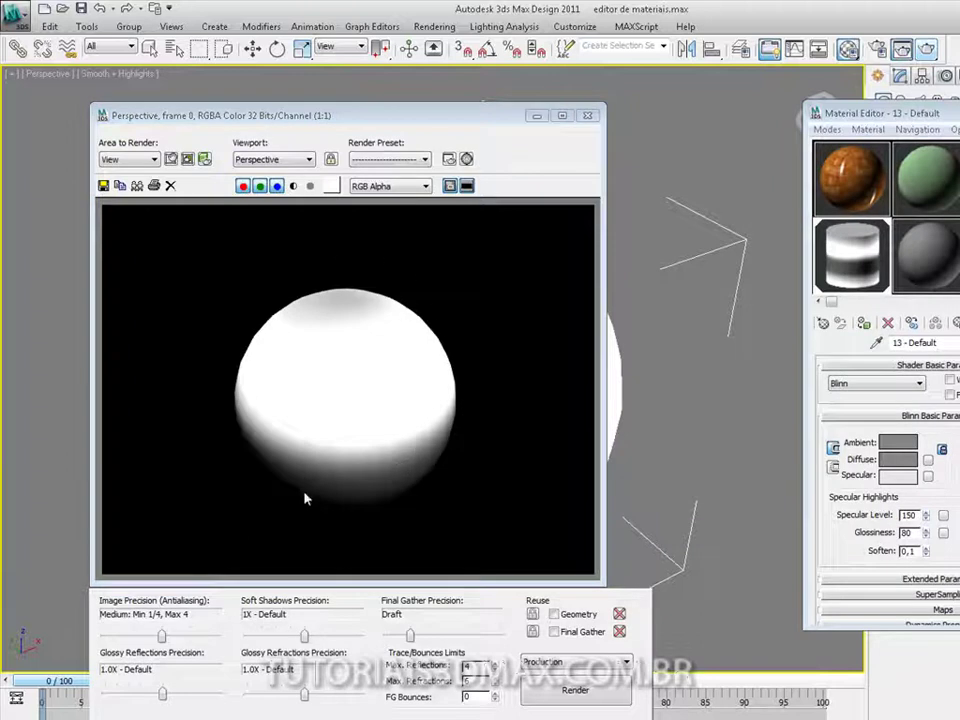
Step: Turn off the self-illumination color, clear its map and check the material on the enlarged sample
{"action": "left_click", "coordinate": [587, 115]}
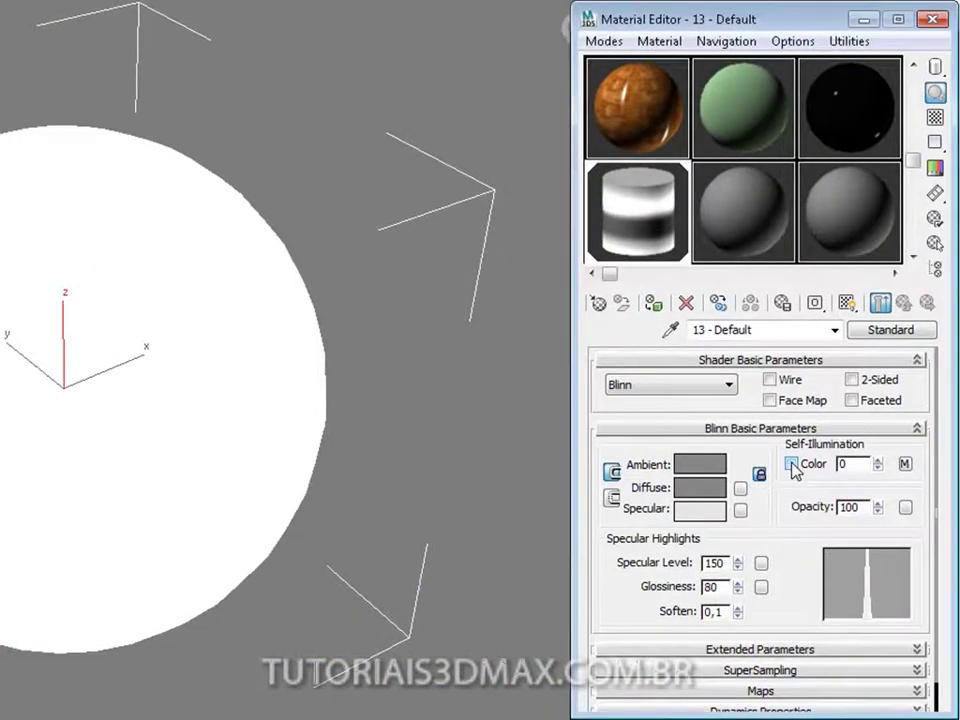
{"action": "left_click", "coordinate": [791, 464]}
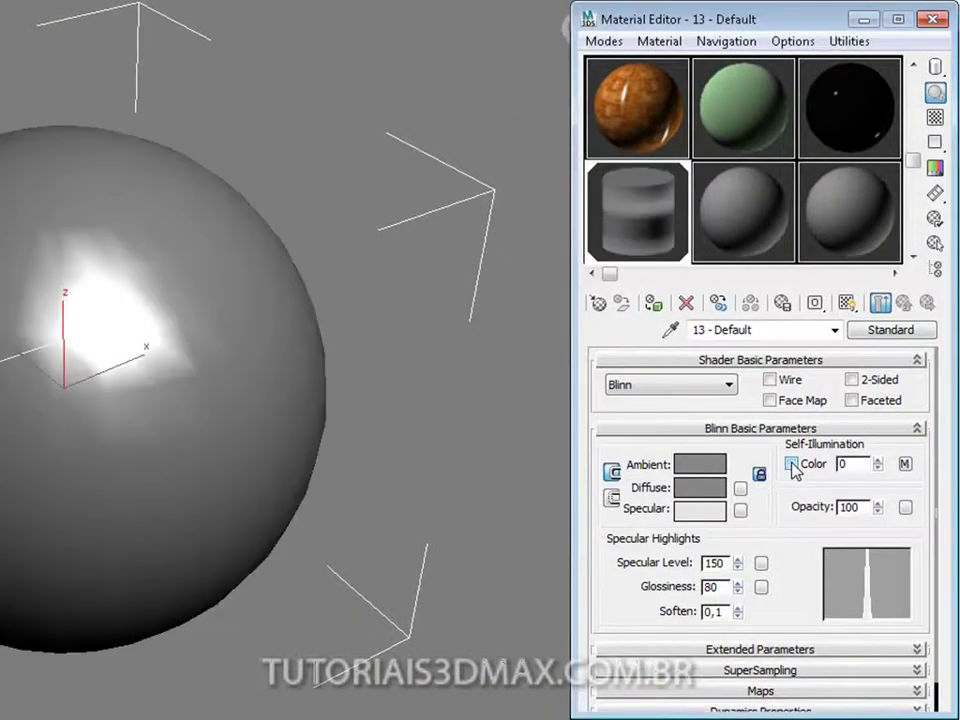
{"action": "right_click", "coordinate": [905, 466]}
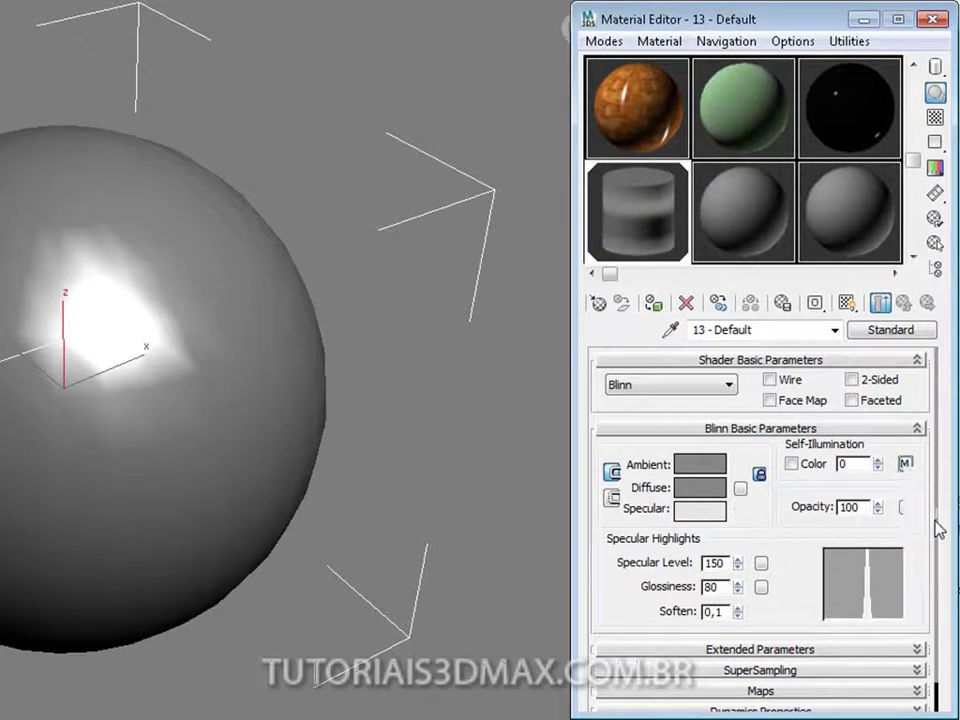
{"action": "left_click", "coordinate": [938, 528]}
{"action": "double_click", "coordinate": [638, 212]}
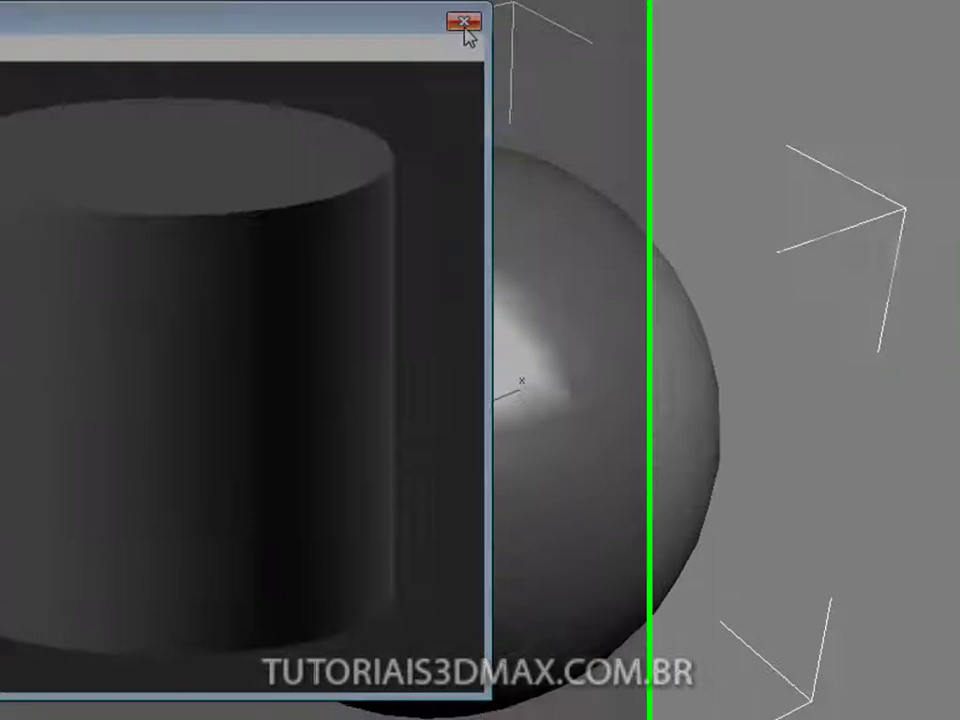
{"action": "left_click", "coordinate": [645, 21]}
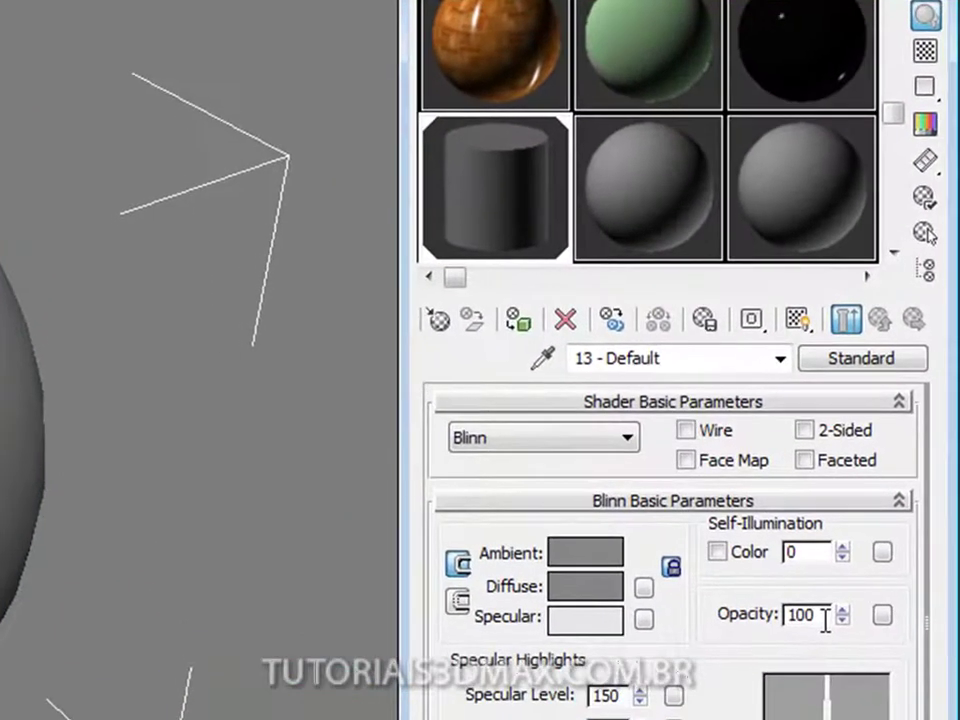
Step: Set the material's opacity to 50, render the sphere and close the render
{"action": "double_click", "coordinate": [594, 511]}
{"action": "type", "text": "50"}
{"action": "key", "text": "Return"}
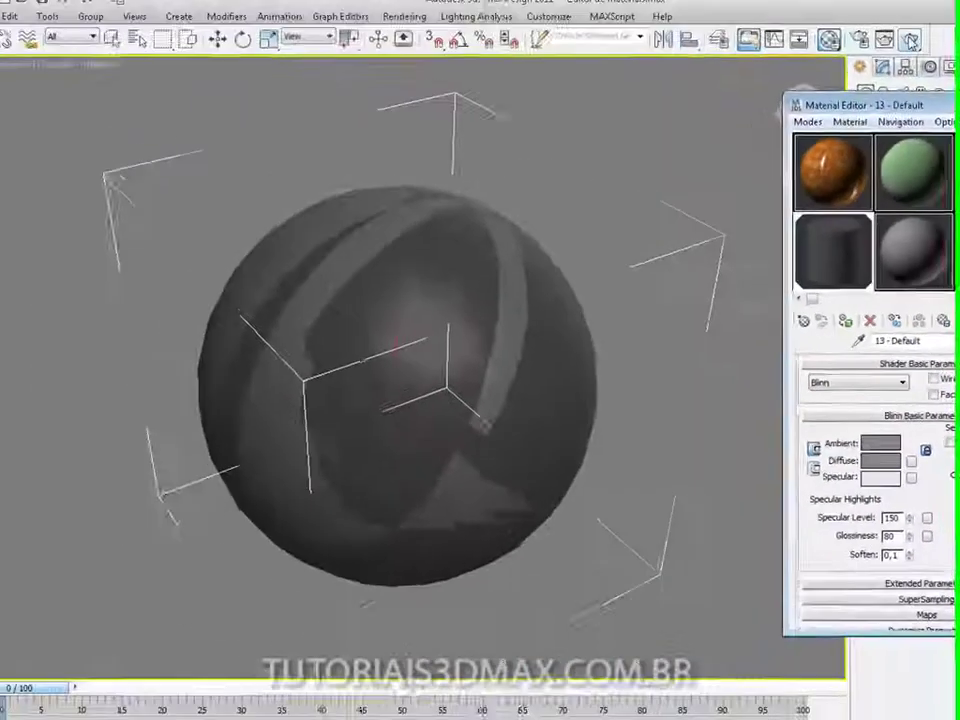
{"action": "key", "text": "shift+q"}
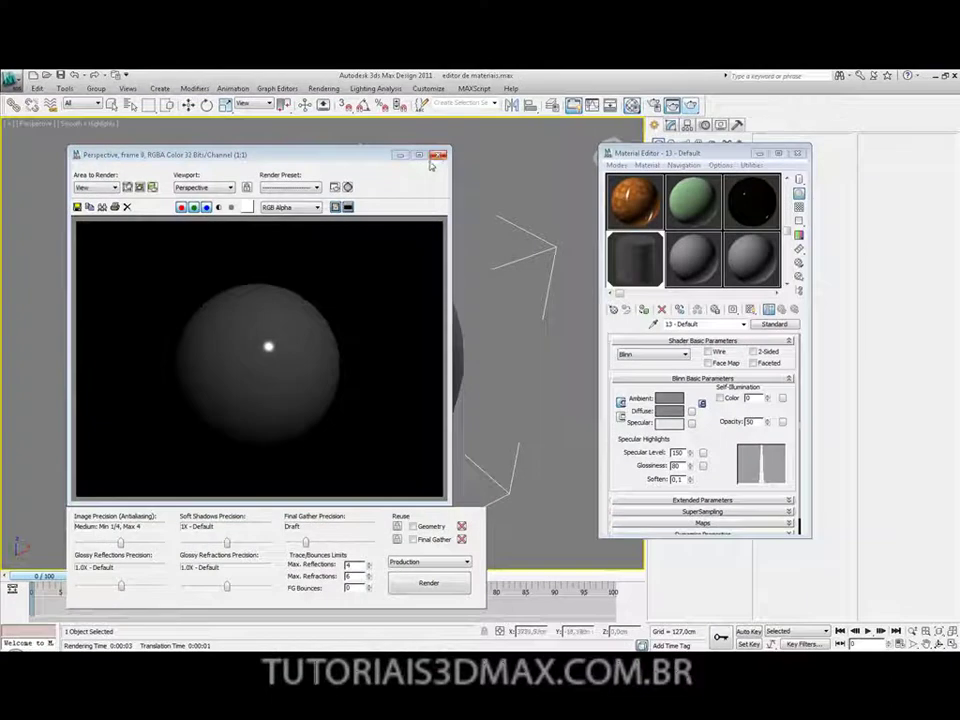
{"action": "left_click", "coordinate": [438, 154]}
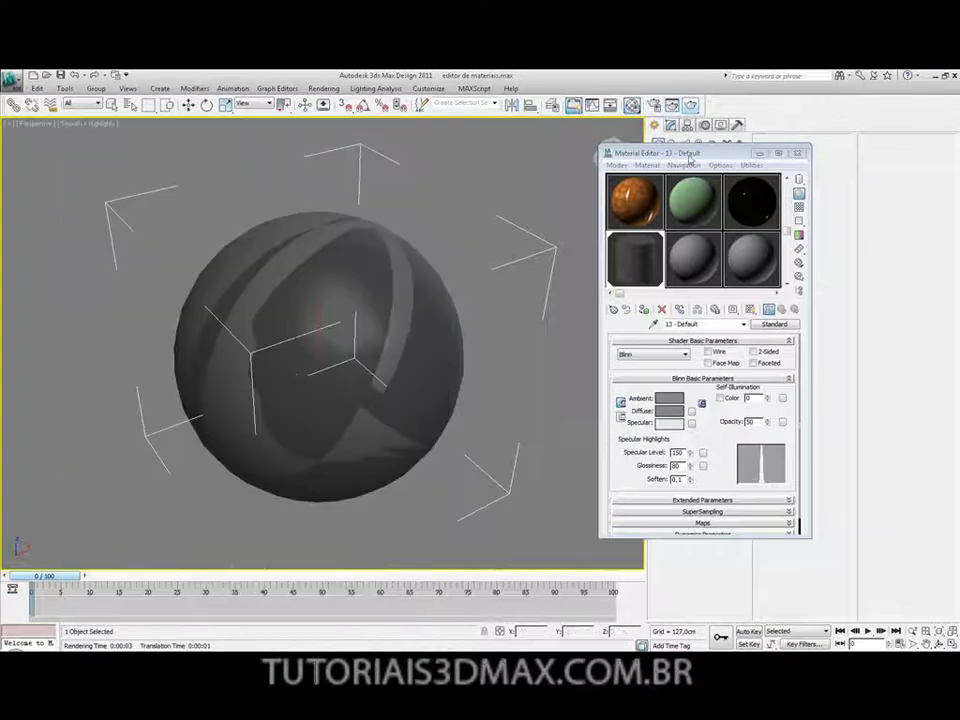
Step: Close the Material Editor and create a large Plane primitive extending around the sphere
{"action": "left_click", "coordinate": [799, 154]}
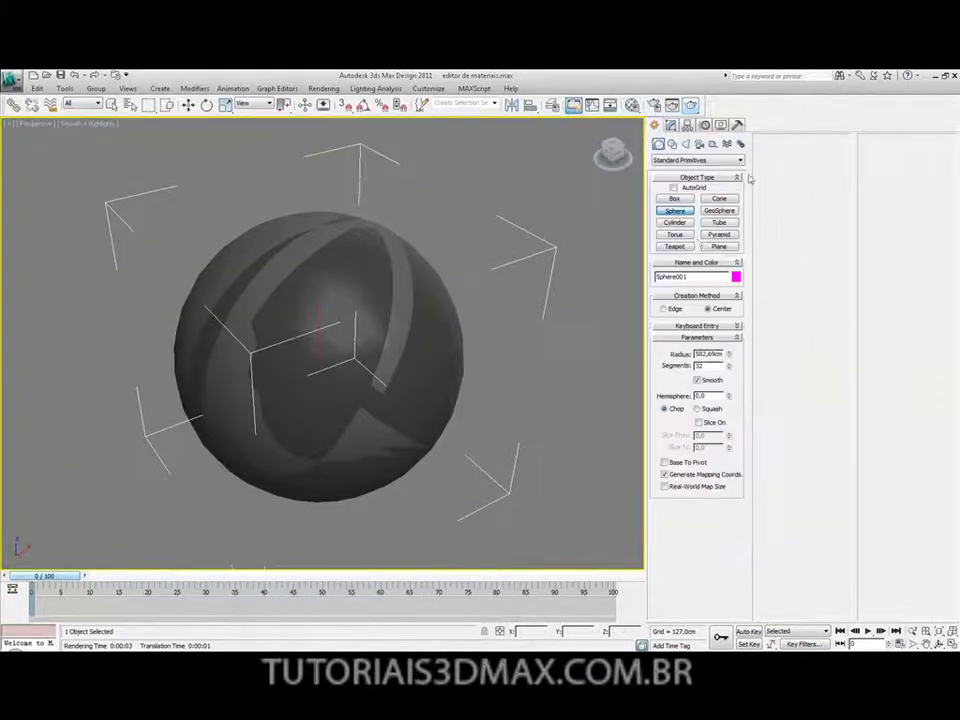
{"action": "left_click", "coordinate": [715, 248]}
{"action": "left_click_drag", "start_coordinate": [293, 392], "coordinate": [595, 605], "text": "ctrl"}
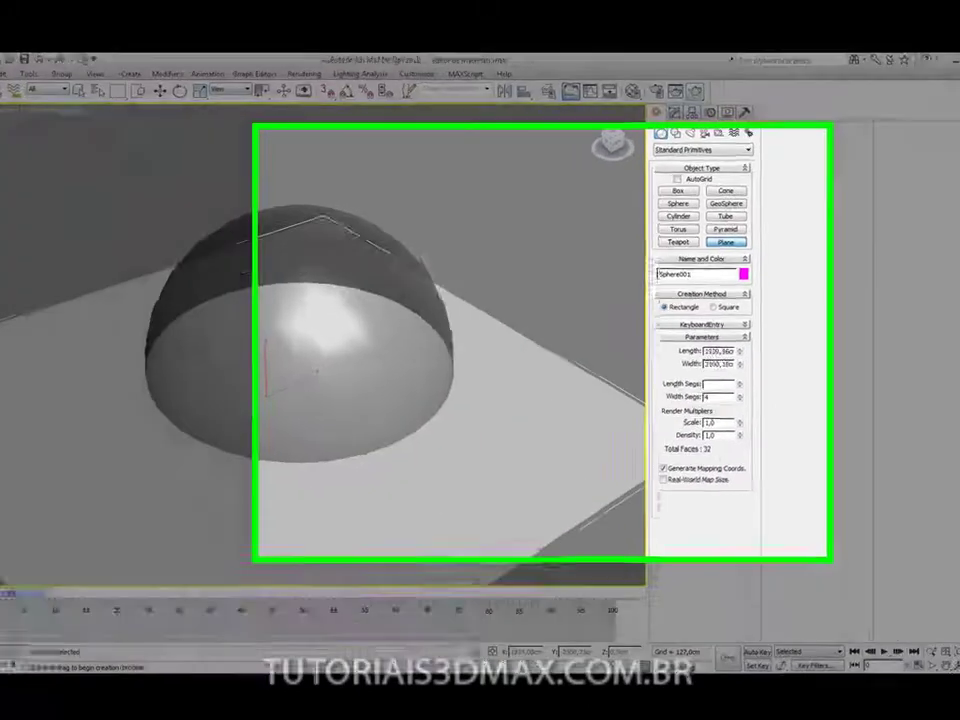
{"action": "right_click", "coordinate": [101, 240]}
Step: Raise the sphere to about Z 594 cm so it rests on the plane, and test-render the view from higher up
{"action": "left_click", "coordinate": [64, 321]}
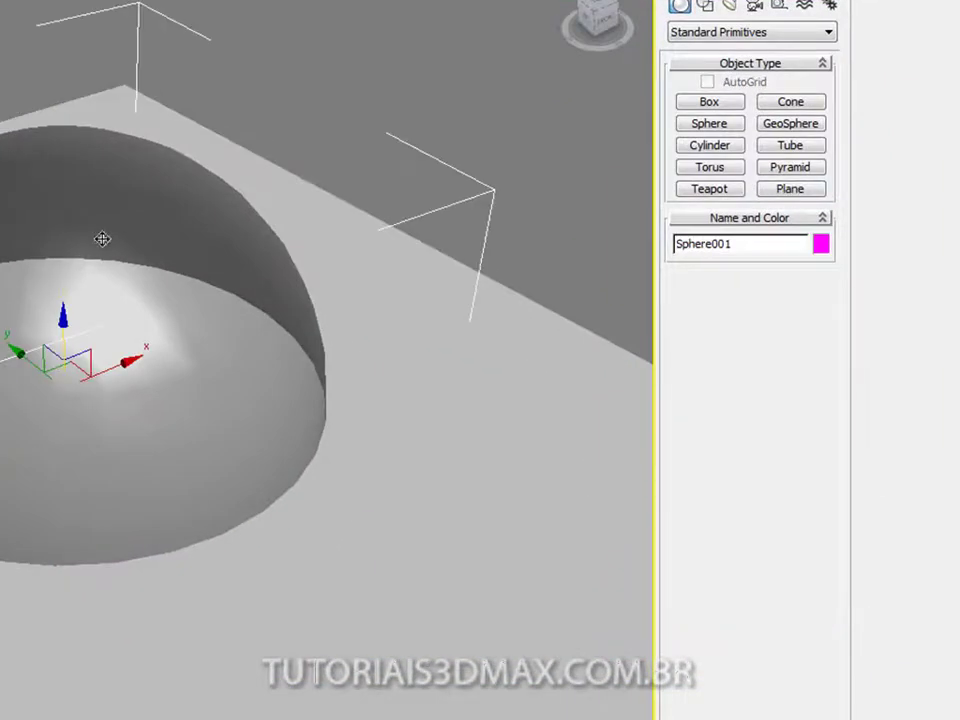
{"action": "left_click_drag", "start_coordinate": [64, 321], "coordinate": [73, 176]}
{"action": "middle_click_drag", "start_coordinate": [73, 176], "coordinate": [151, 334], "text": "alt"}
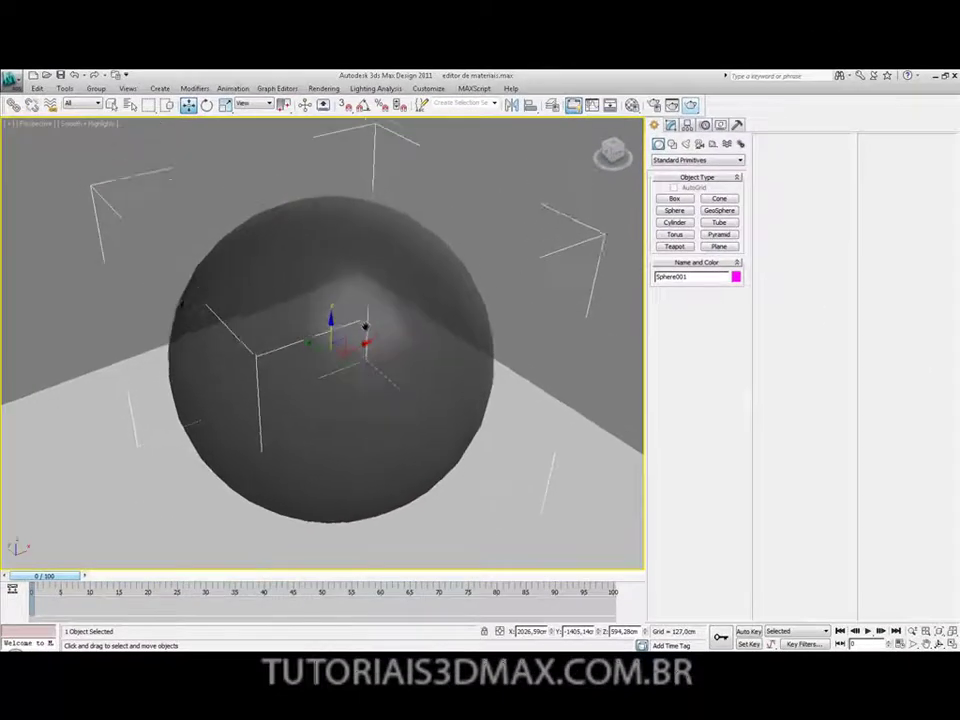
{"action": "middle_click_drag", "start_coordinate": [365, 327], "coordinate": [375, 358], "text": "alt"}
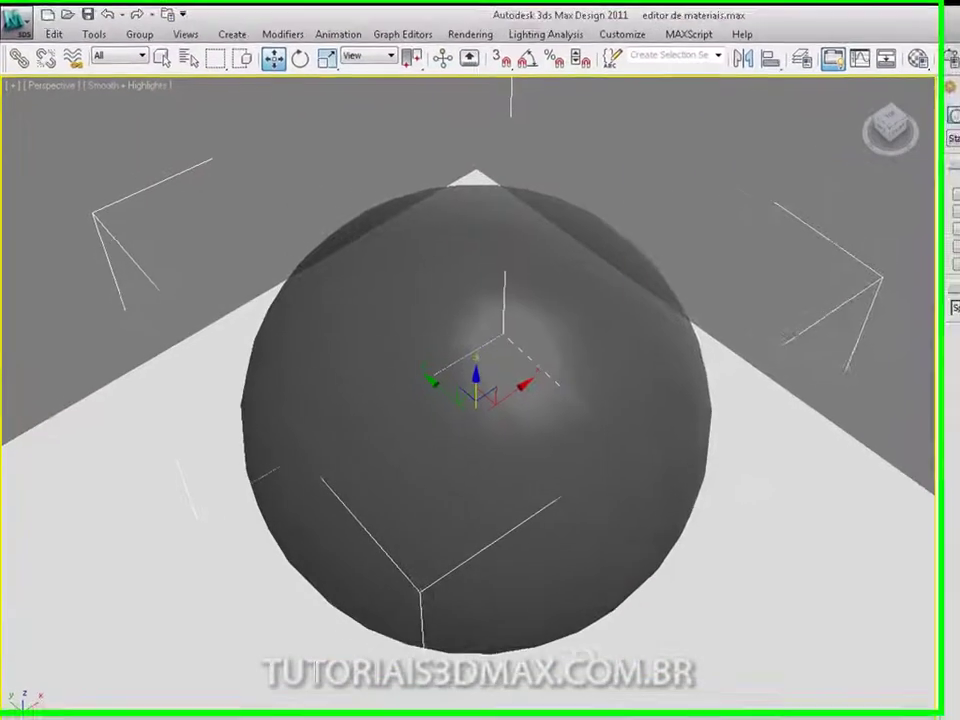
{"action": "key", "text": "shift+q"}
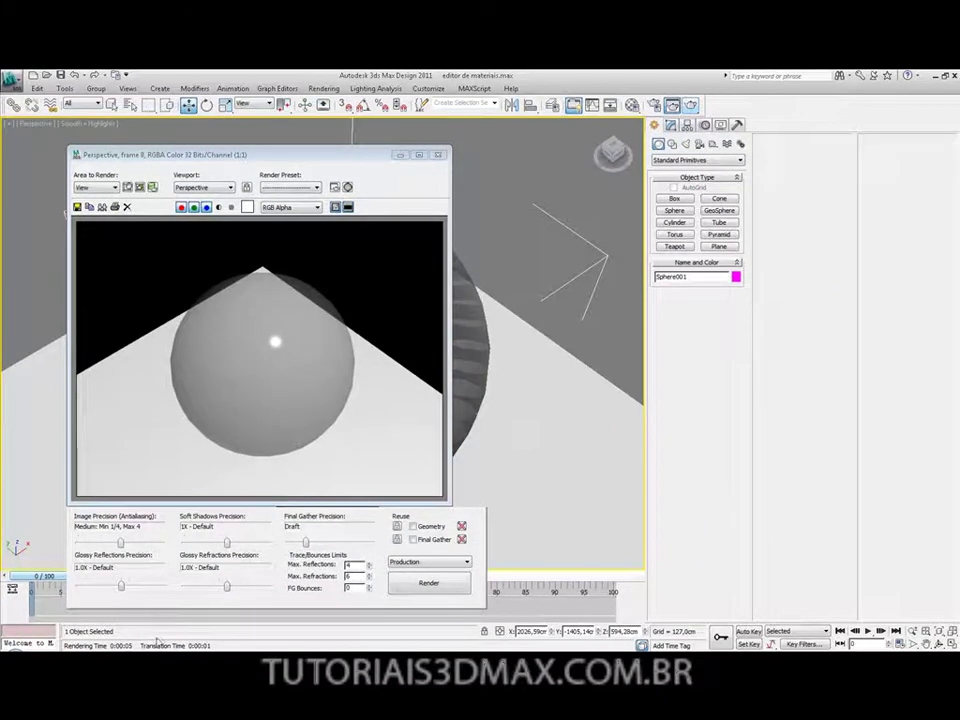
{"action": "left_click", "coordinate": [437, 154]}
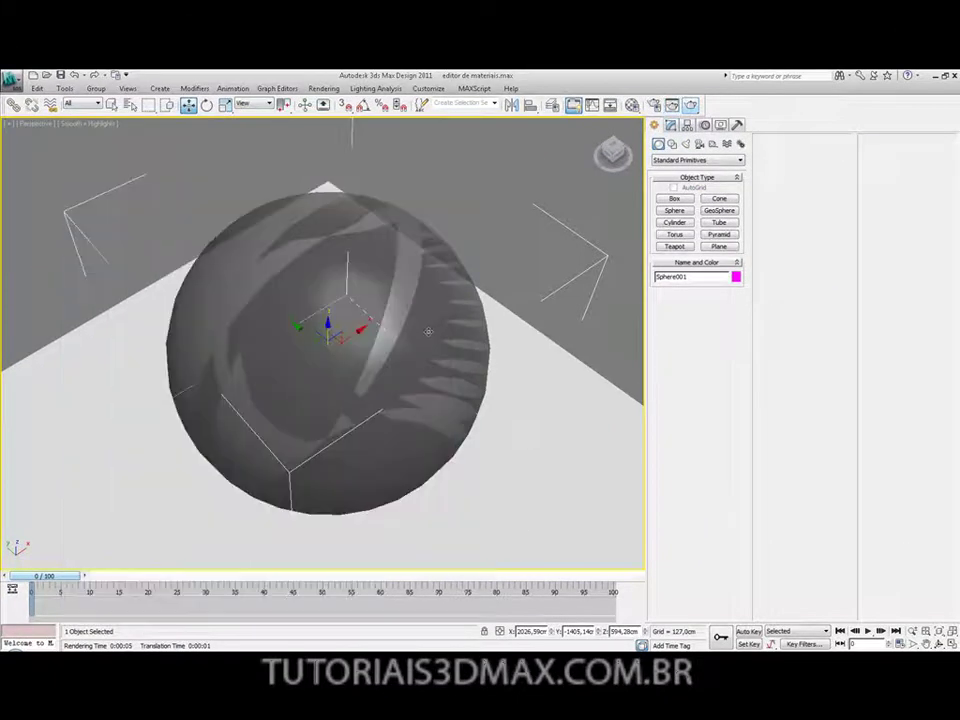
Step: Set the ambient and diffuse color of material 14 - Default to pure red (255, 0, 0) and assign it to the sphere
{"action": "key", "text": "m"}
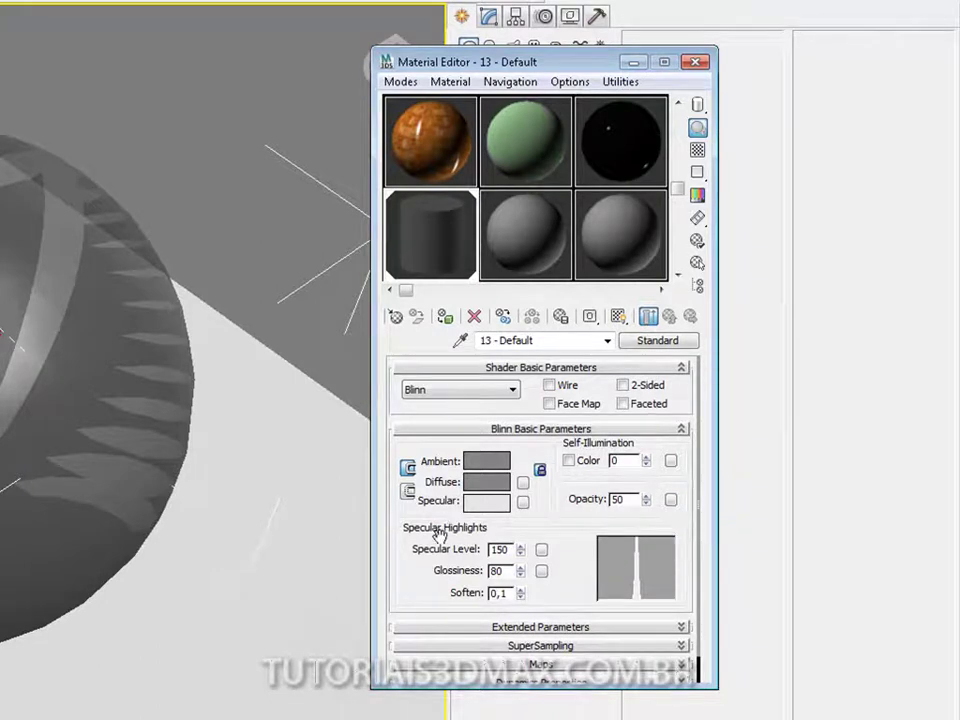
{"action": "scroll", "coordinate": [435, 530], "scroll_direction": "down", "scroll_amount": 2}
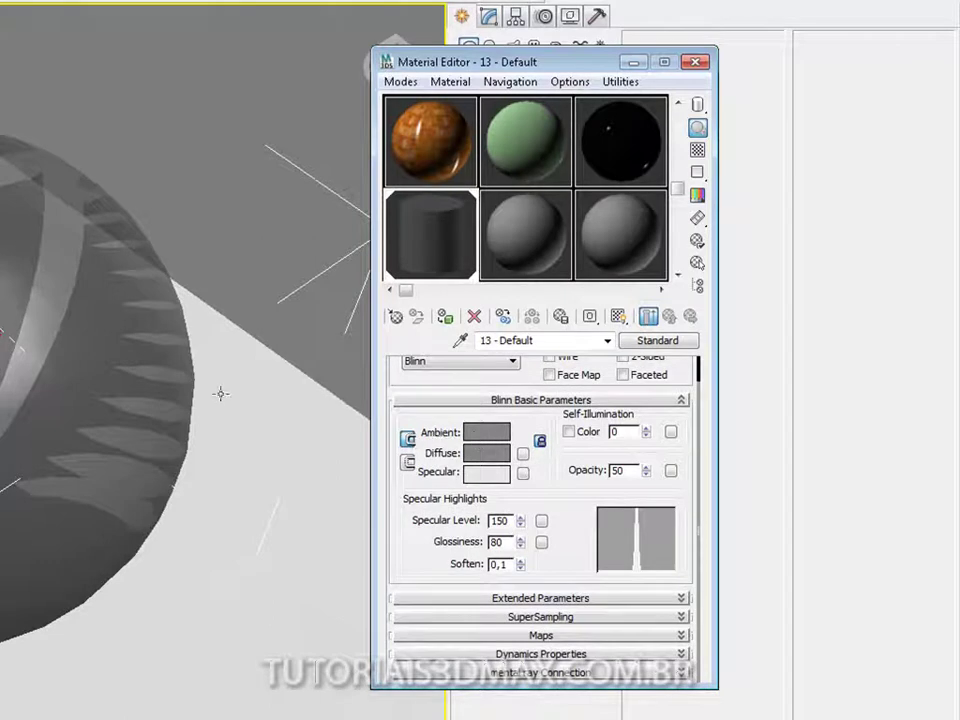
{"action": "left_click", "coordinate": [545, 228]}
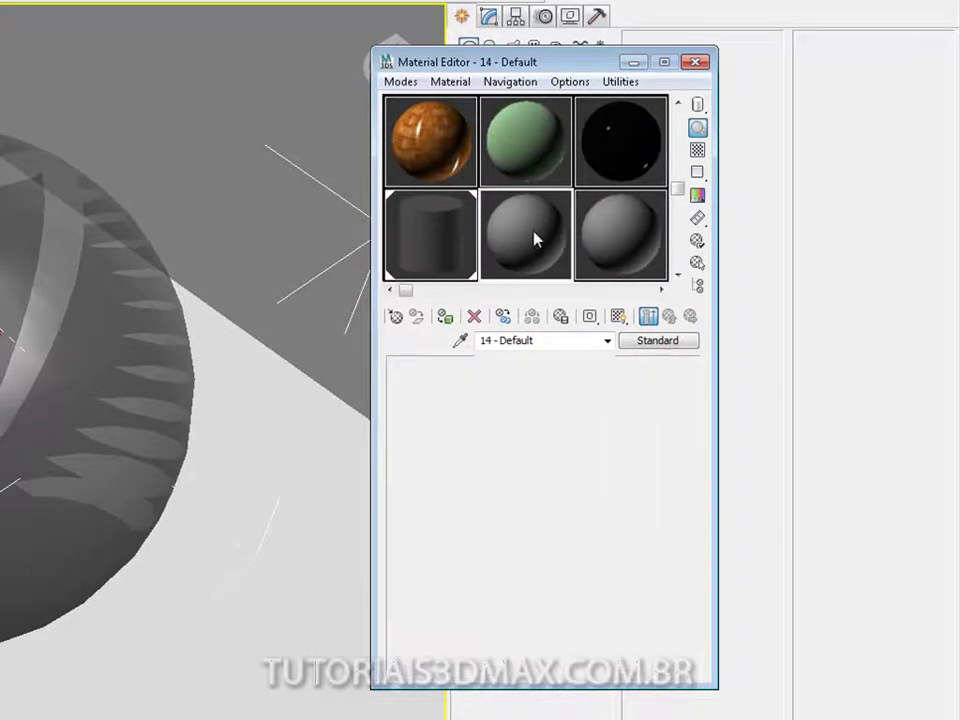
{"action": "left_click", "coordinate": [524, 606]}
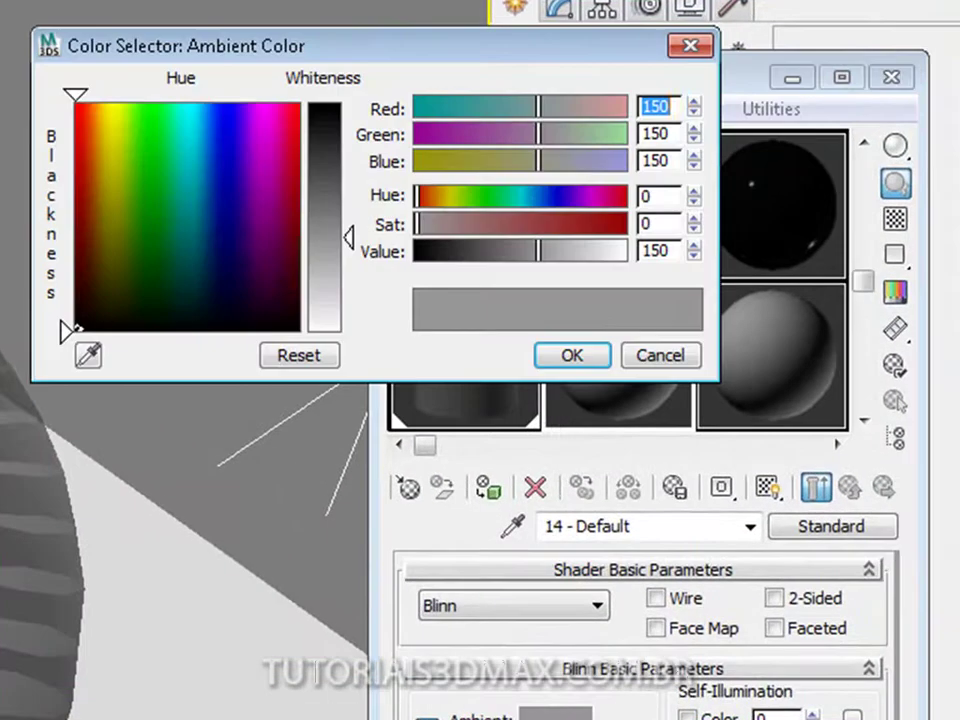
{"action": "left_click_drag", "start_coordinate": [322, 227], "coordinate": [348, 103]}
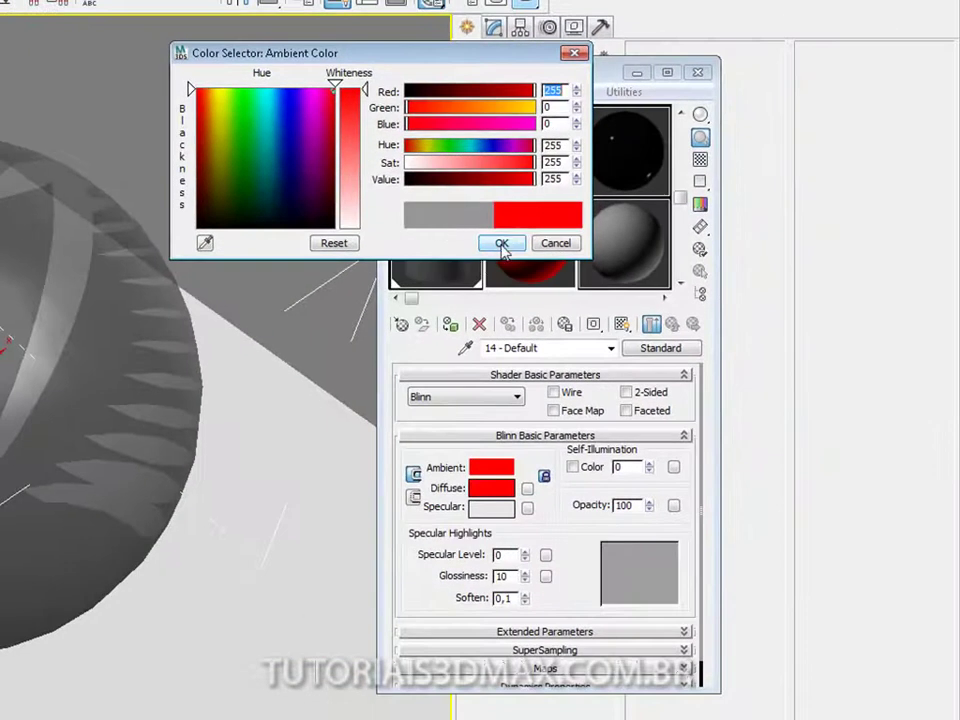
{"action": "left_click", "coordinate": [502, 244]}
{"action": "left_click_drag", "start_coordinate": [530, 243], "coordinate": [17, 350]}
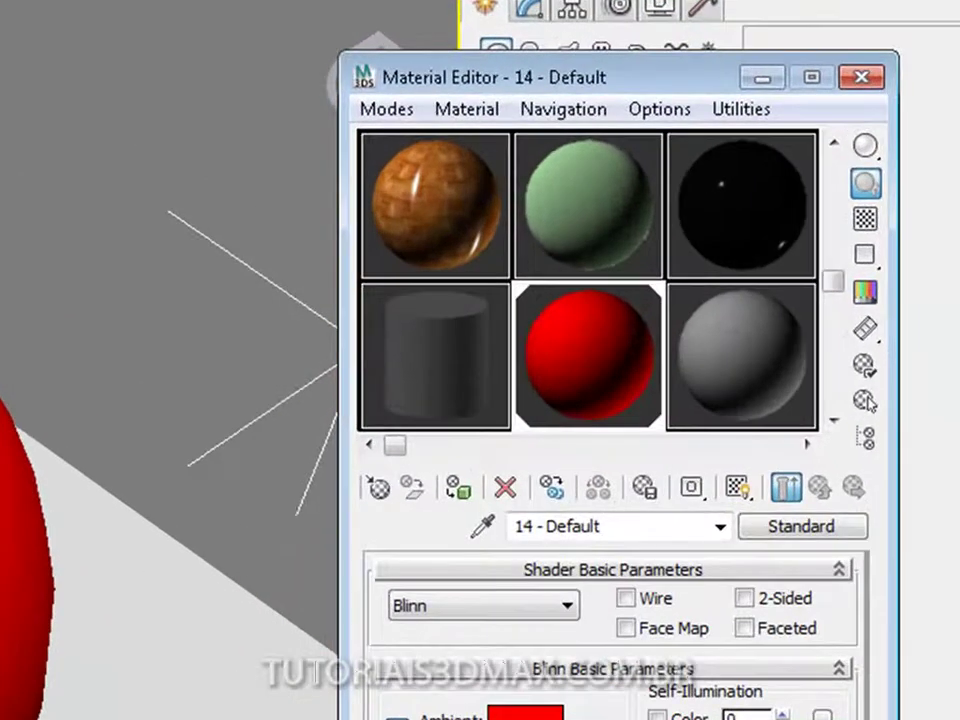
Step: Set the specular color to white (255), comparing it with dark grey (29) on the enlarged sample, and render the sphere
{"action": "left_click", "coordinate": [524, 718]}
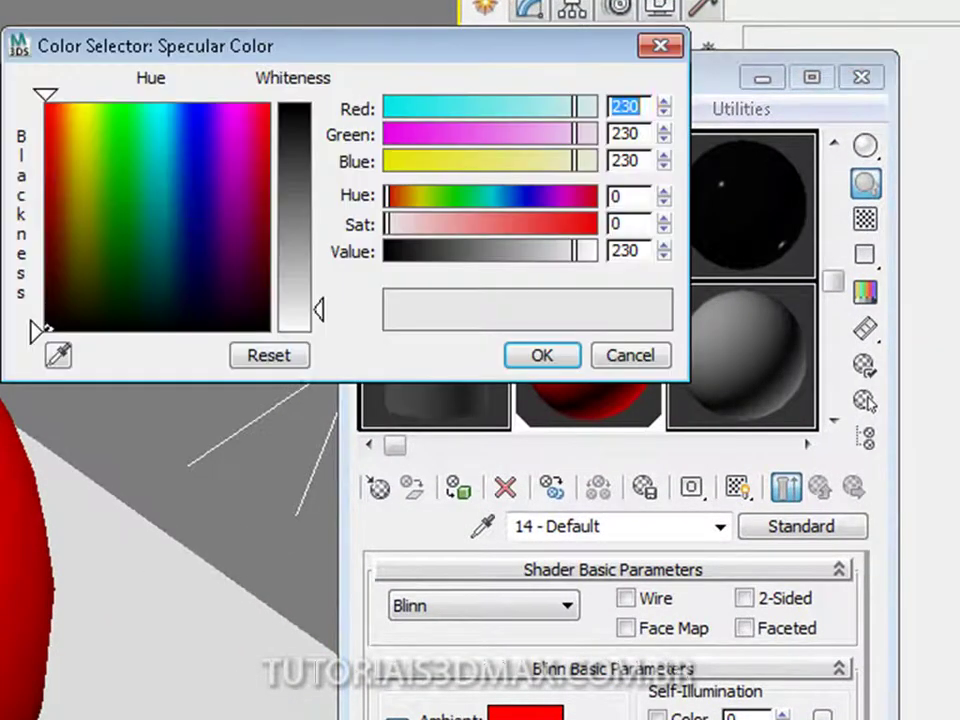
{"action": "left_click_drag", "start_coordinate": [322, 312], "coordinate": [319, 332]}
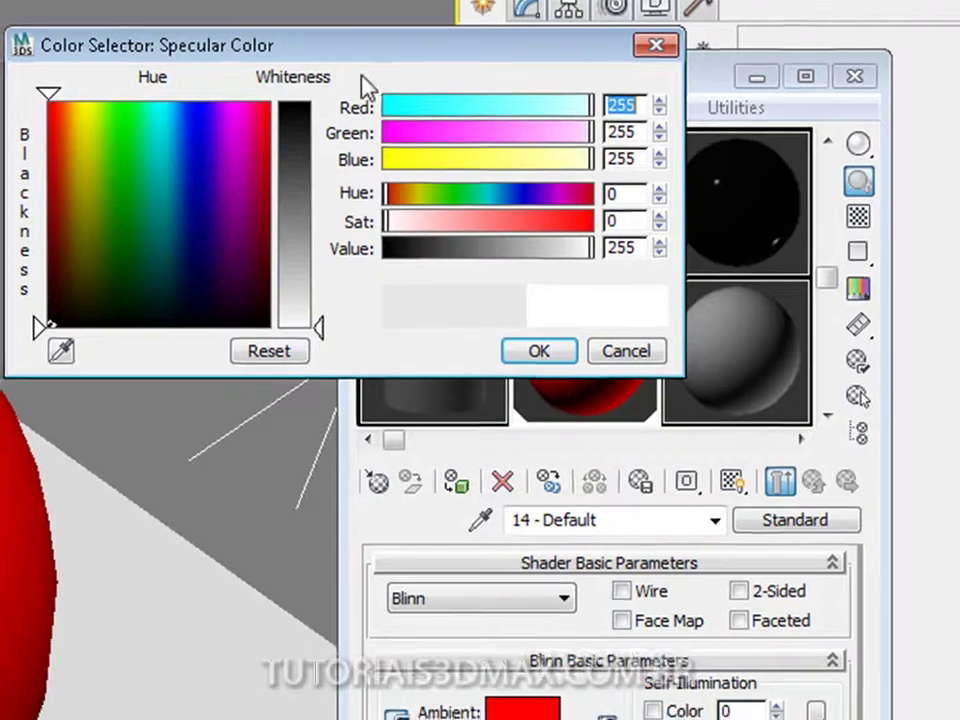
{"action": "left_click_drag", "start_coordinate": [365, 45], "coordinate": [831, 594]}
{"action": "left_click_drag", "start_coordinate": [606, 577], "coordinate": [606, 442]}
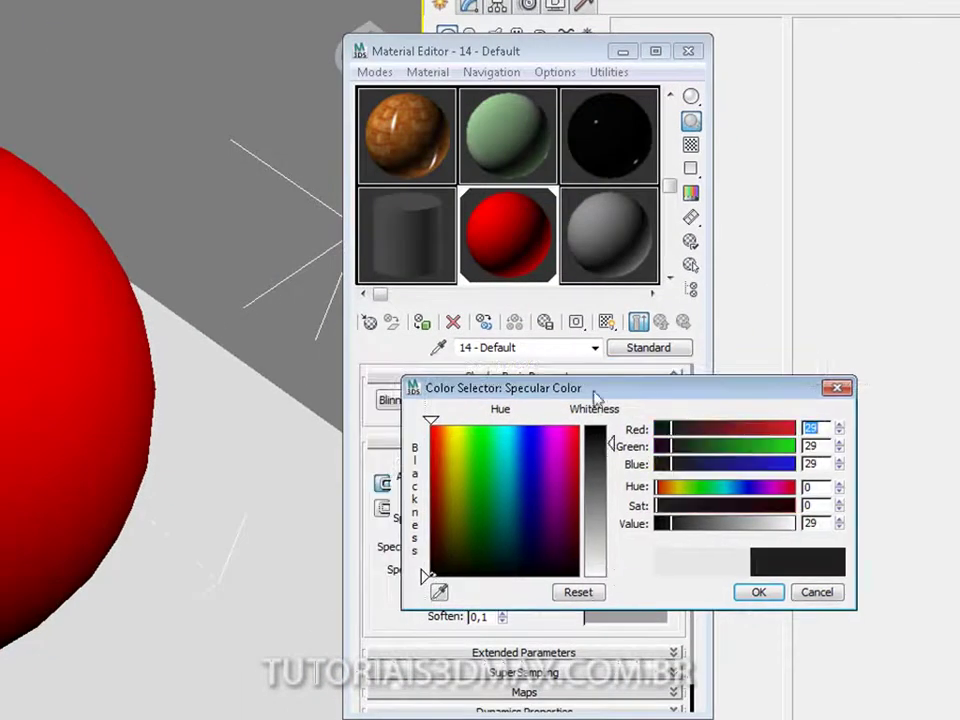
{"action": "left_click", "coordinate": [515, 250]}
{"action": "double_click", "coordinate": [515, 250]}
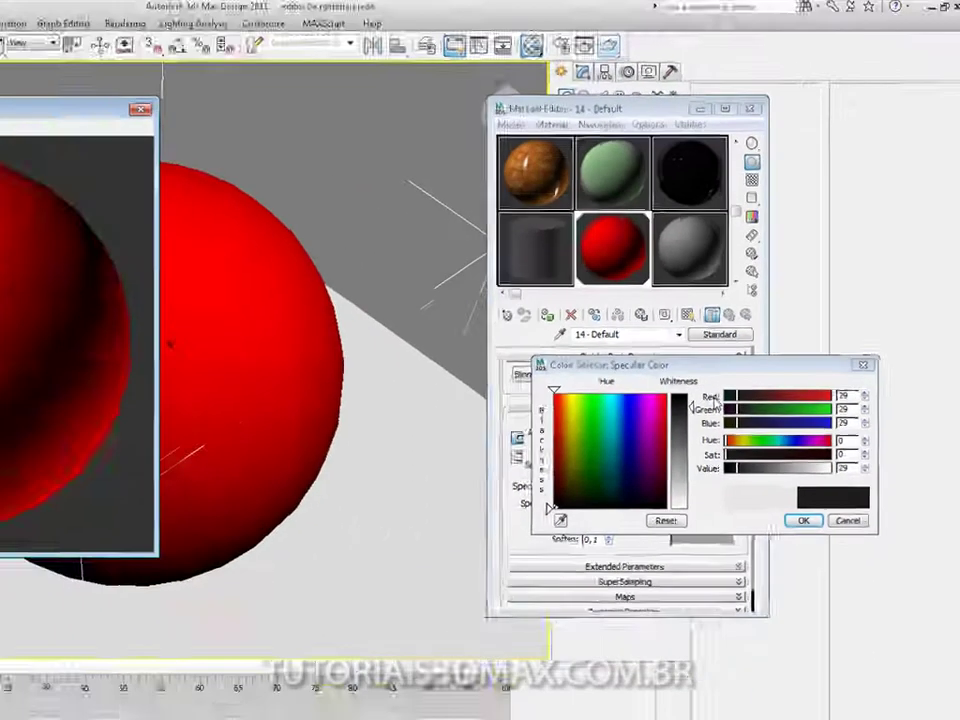
{"action": "left_click_drag", "start_coordinate": [611, 442], "coordinate": [608, 578]}
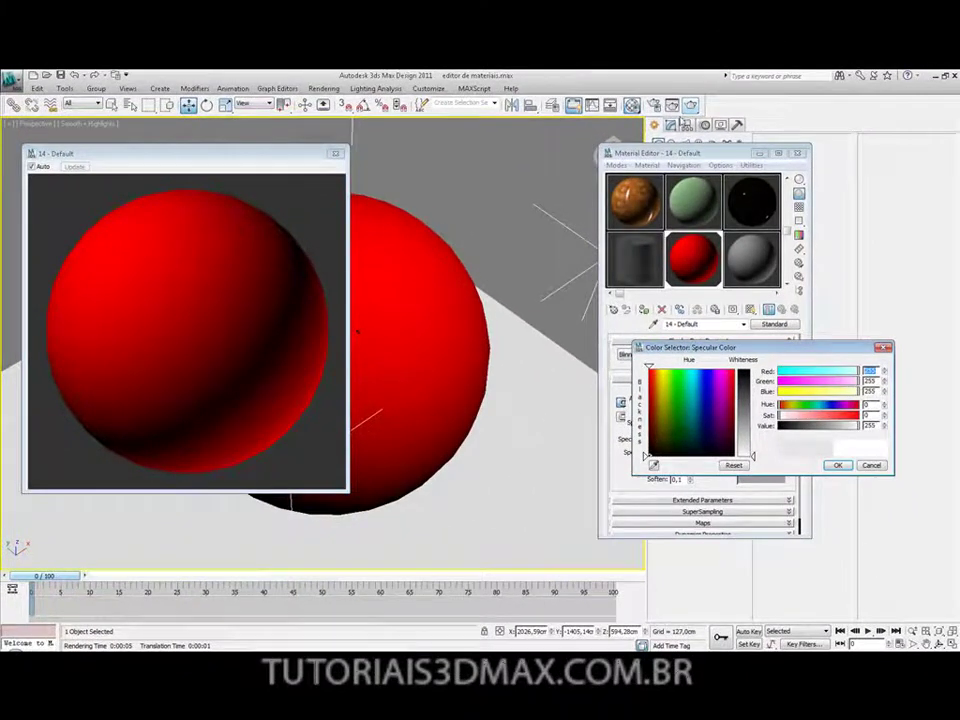
{"action": "key", "text": "shift+q"}
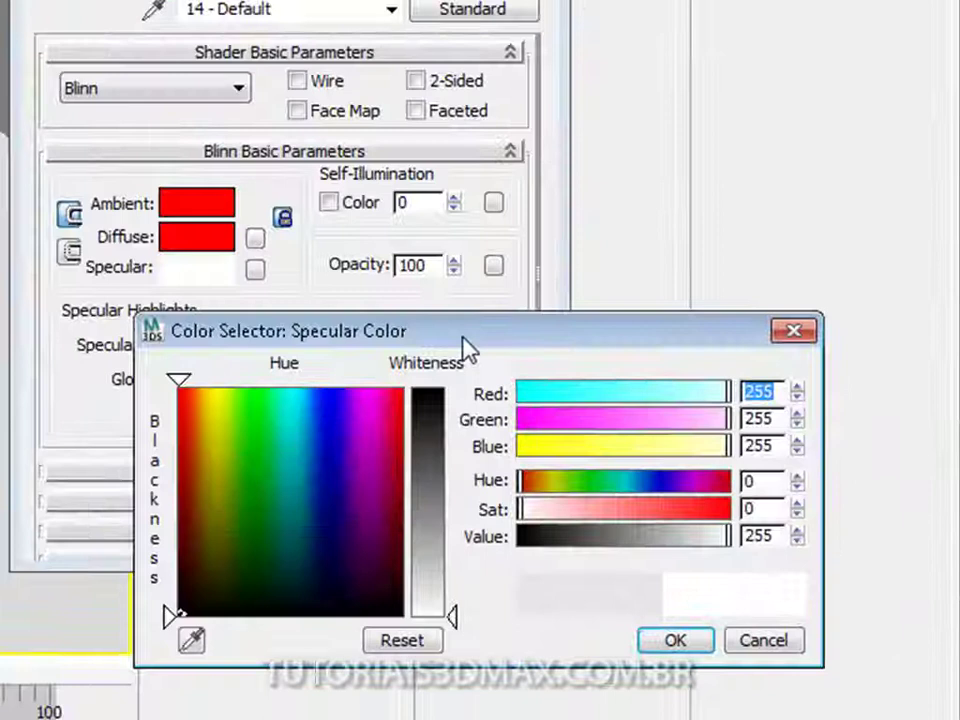
Step: Set the specular level to 150, render again and accept the white specular color
{"action": "left_click_drag", "start_coordinate": [467, 350], "coordinate": [654, 221]}
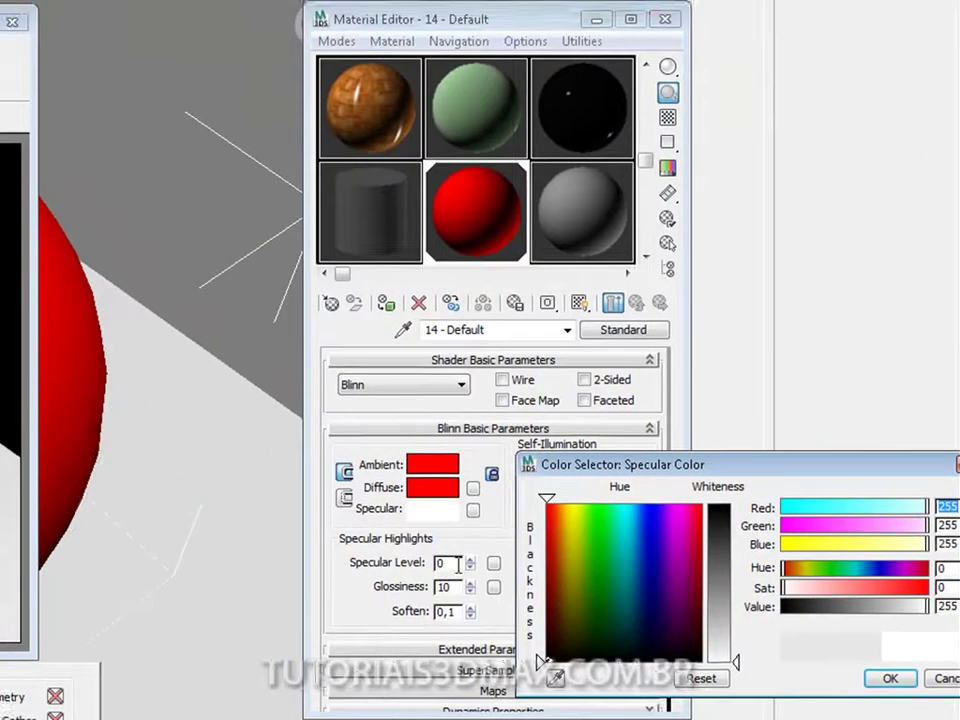
{"action": "left_click_drag", "start_coordinate": [245, 364], "coordinate": [100, 371]}
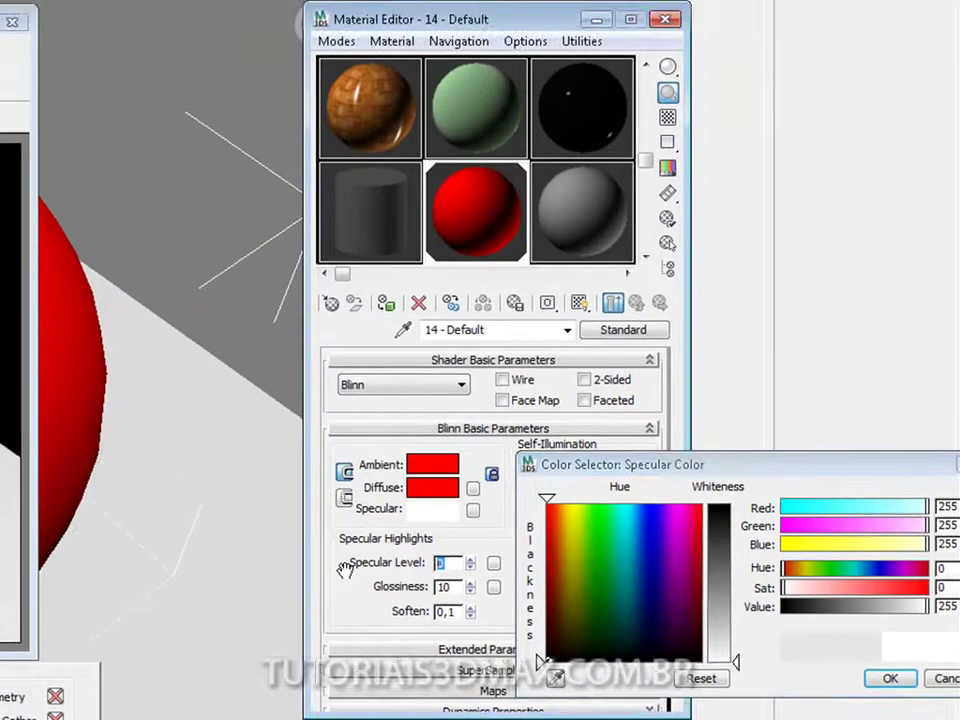
{"action": "type", "text": "150"}
{"action": "key", "text": "Return"}
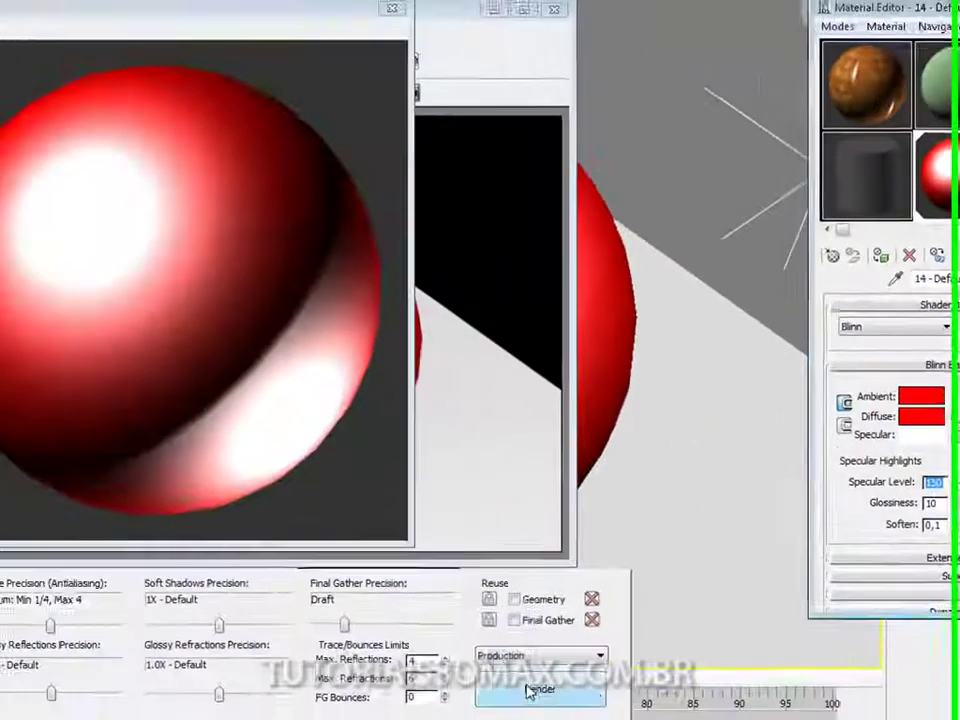
{"action": "left_click", "coordinate": [548, 683]}
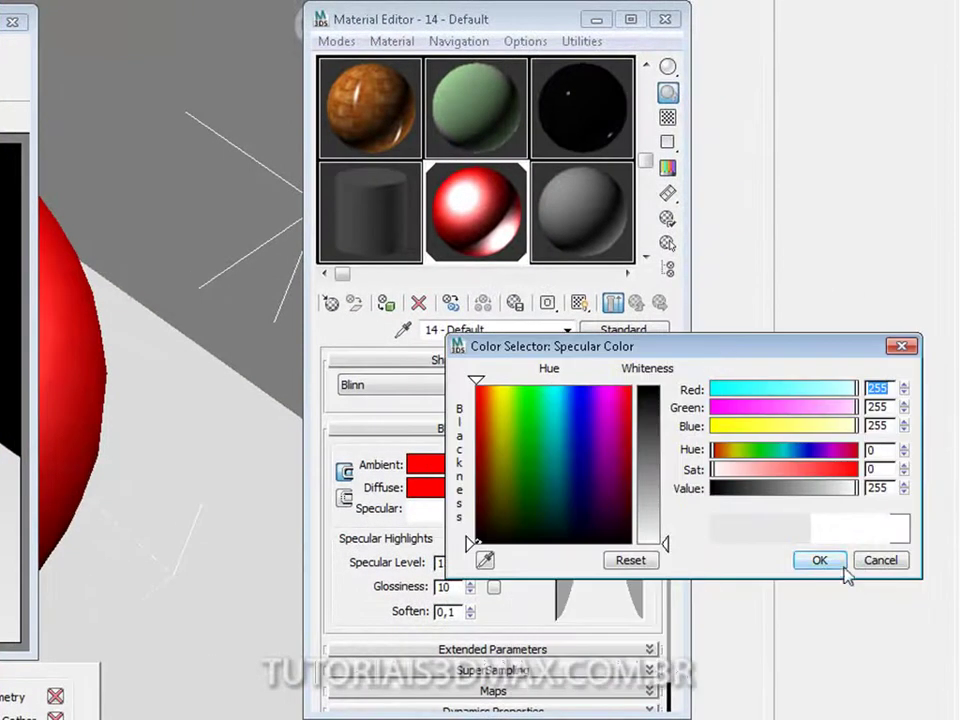
{"action": "left_click", "coordinate": [836, 565]}
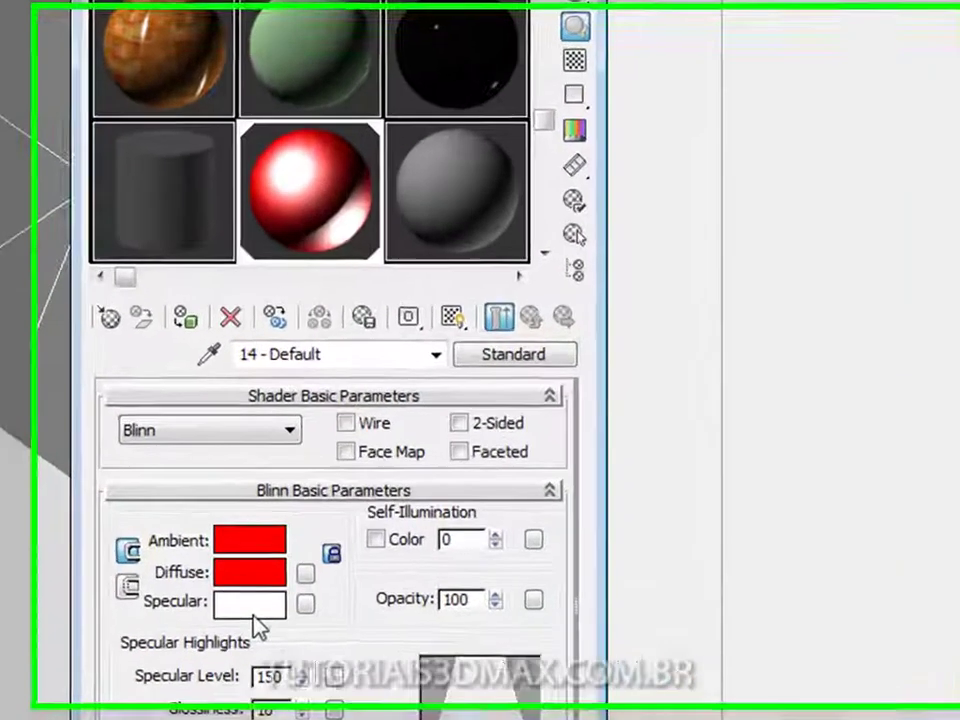
Step: Change the specular color to a saturated yellow with hue 39 and render the sphere again
{"action": "left_click", "coordinate": [430, 512]}
{"action": "mouse_move", "coordinate": [310, 580]}
{"action": "left_mouse_down"}
{"action": "mouse_move", "coordinate": [332, 540]}
{"action": "mouse_move", "coordinate": [317, 435]}
{"action": "left_mouse_up"}
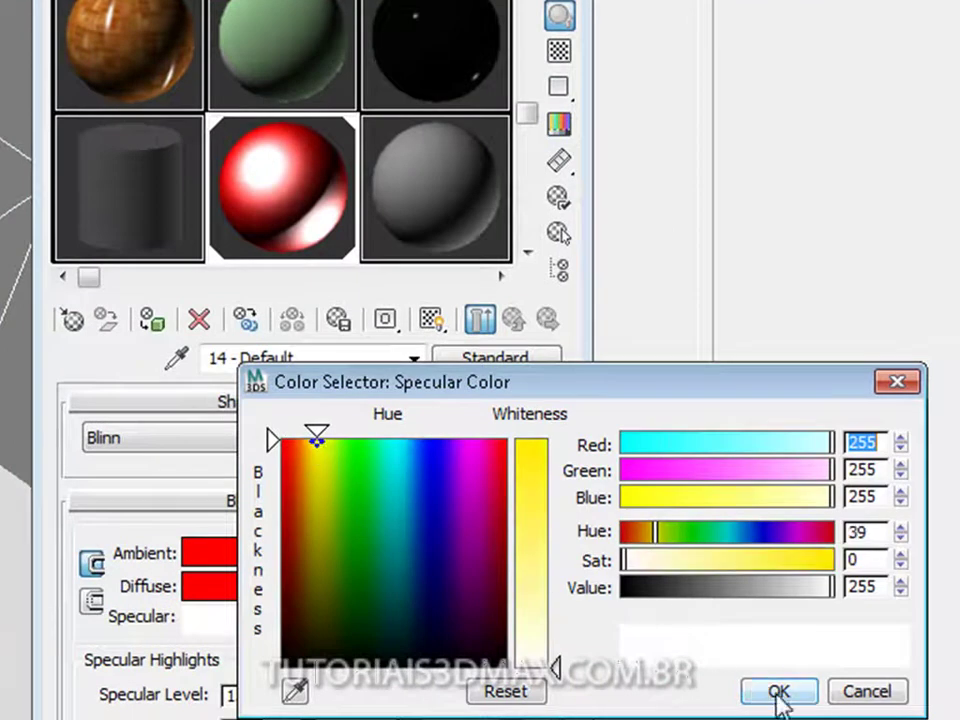
{"action": "left_click_drag", "start_coordinate": [555, 665], "coordinate": [555, 440]}
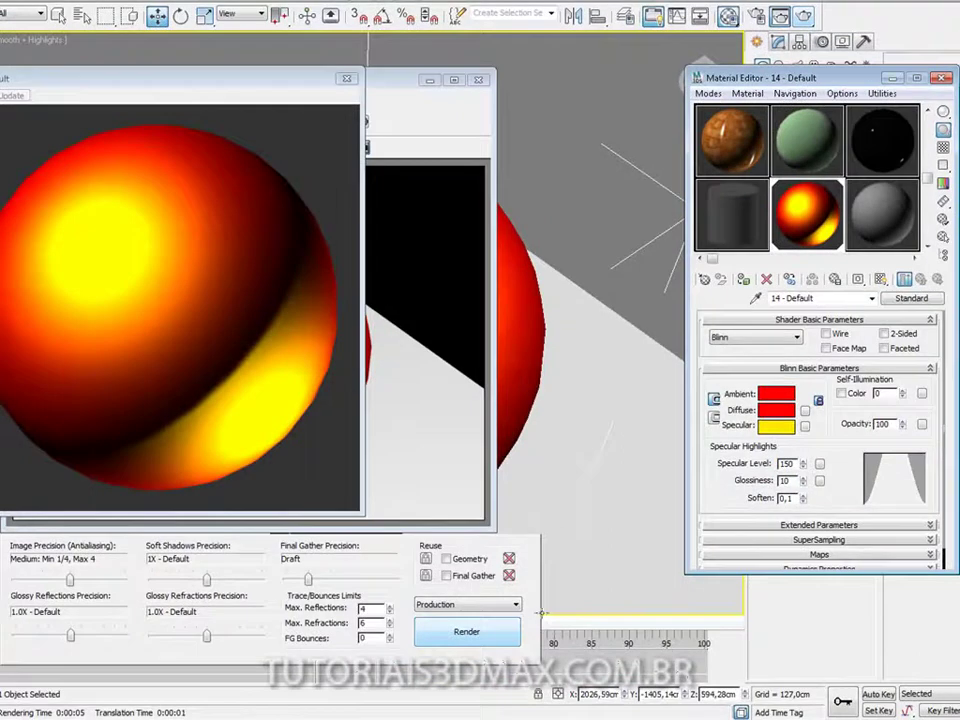
{"action": "left_click", "coordinate": [341, 689]}
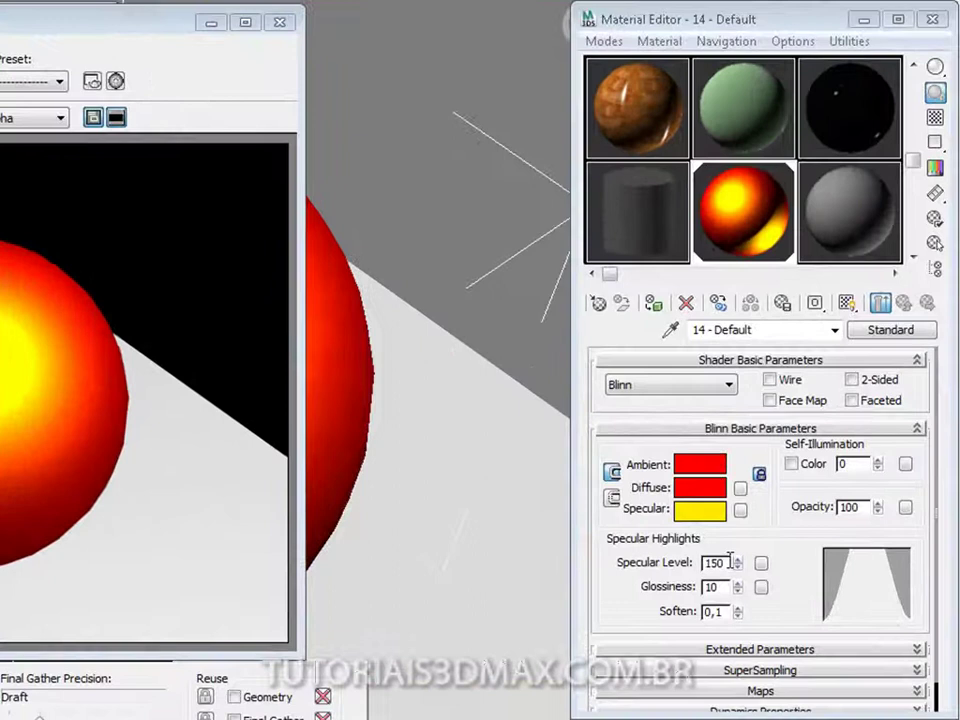
Step: Close the render and compare specular levels 10 and 50 on the enlarged red material sample, settling on 100
{"action": "double_click", "coordinate": [731, 560]}
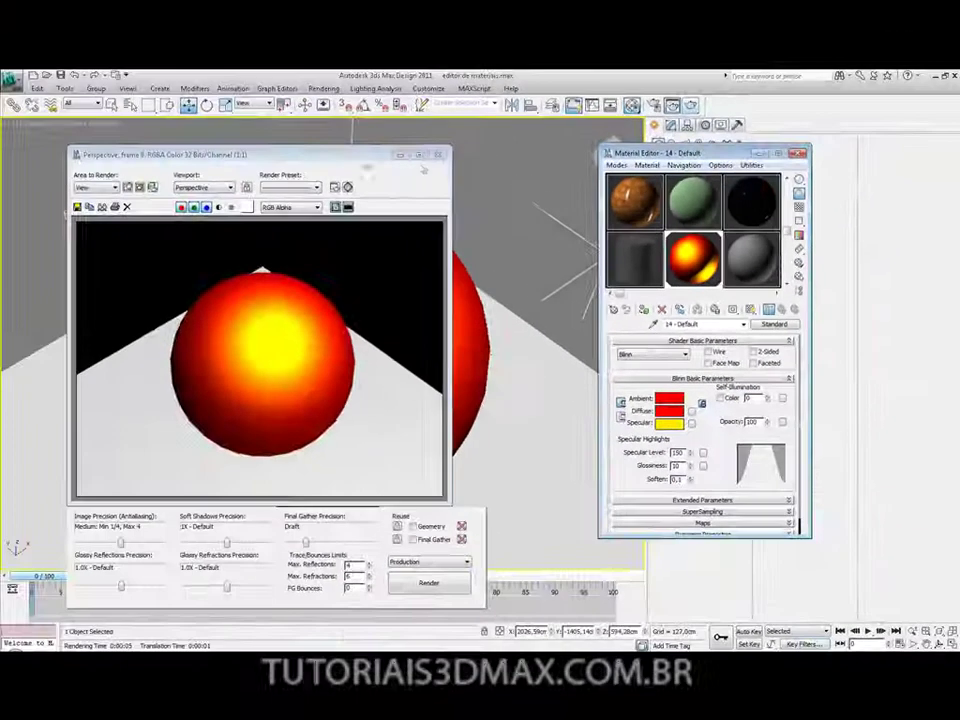
{"action": "left_click", "coordinate": [370, 96]}
{"action": "double_click", "coordinate": [668, 258]}
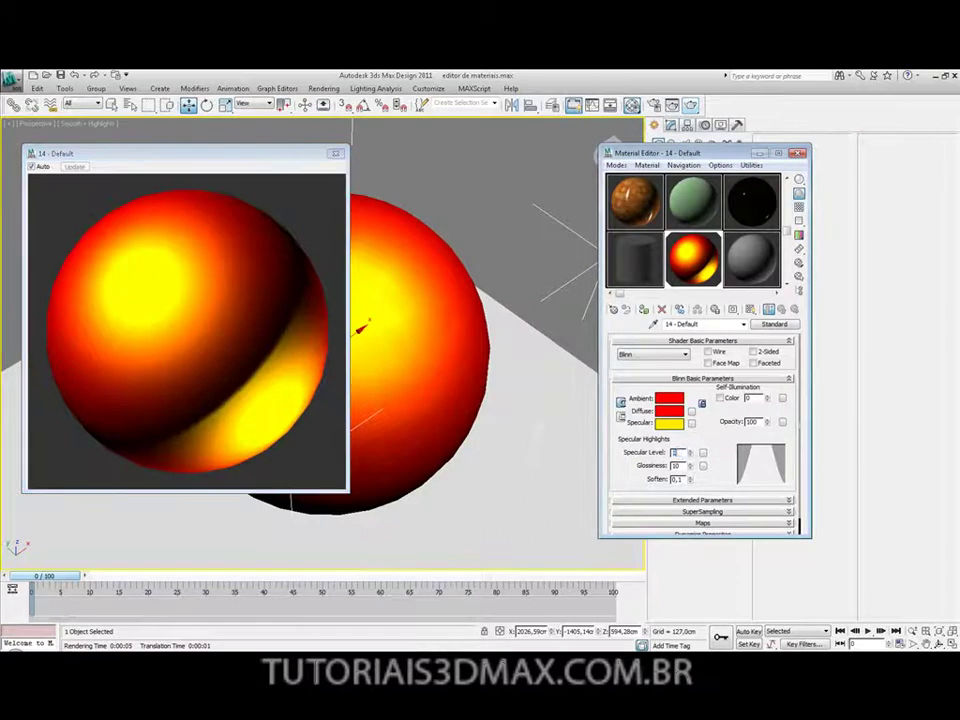
{"action": "type", "text": "0"}
{"action": "key", "text": "Return"}
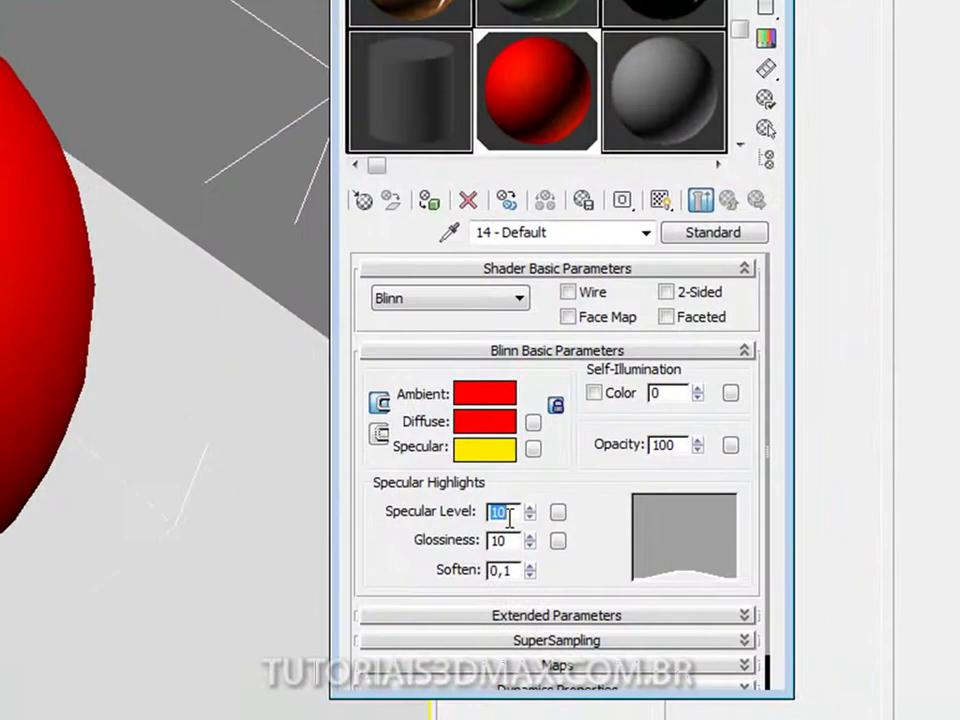
{"action": "type", "text": "50"}
{"action": "key", "text": "Return"}
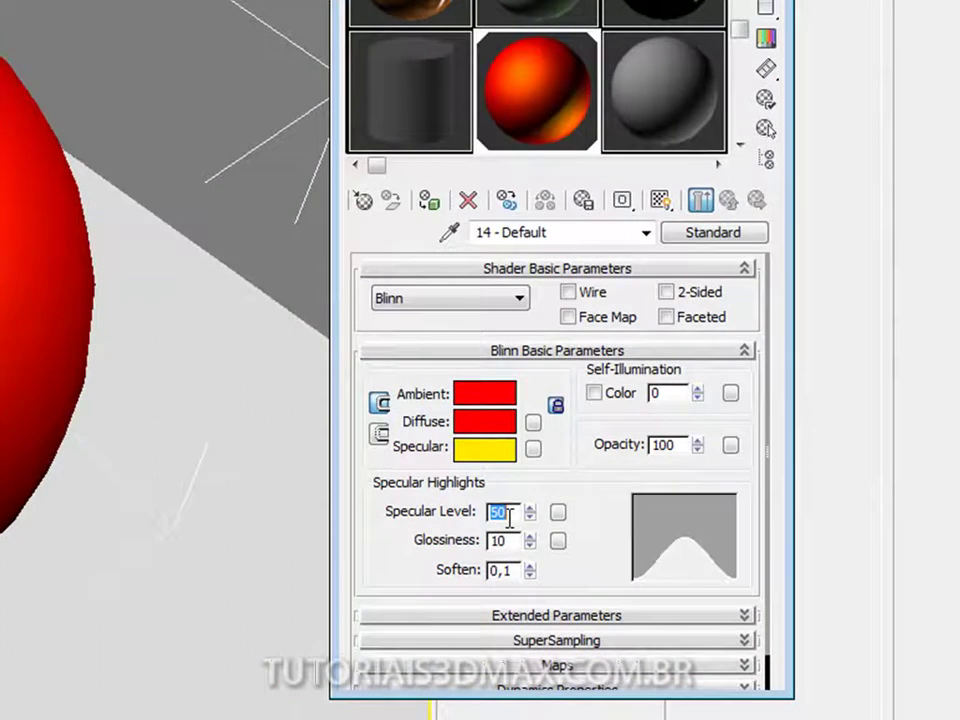
{"action": "type", "text": "100"}
{"action": "key", "text": "Return"}
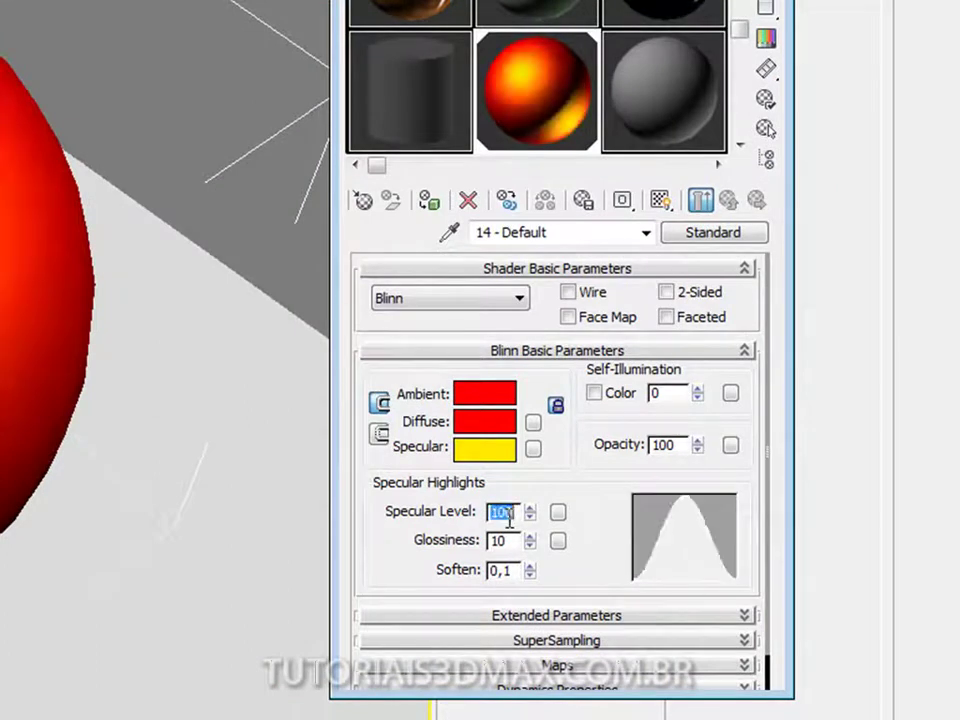
Step: Try glossiness values of 50, 80 and 90 on the red material and settle on 40
{"action": "double_click", "coordinate": [504, 540]}
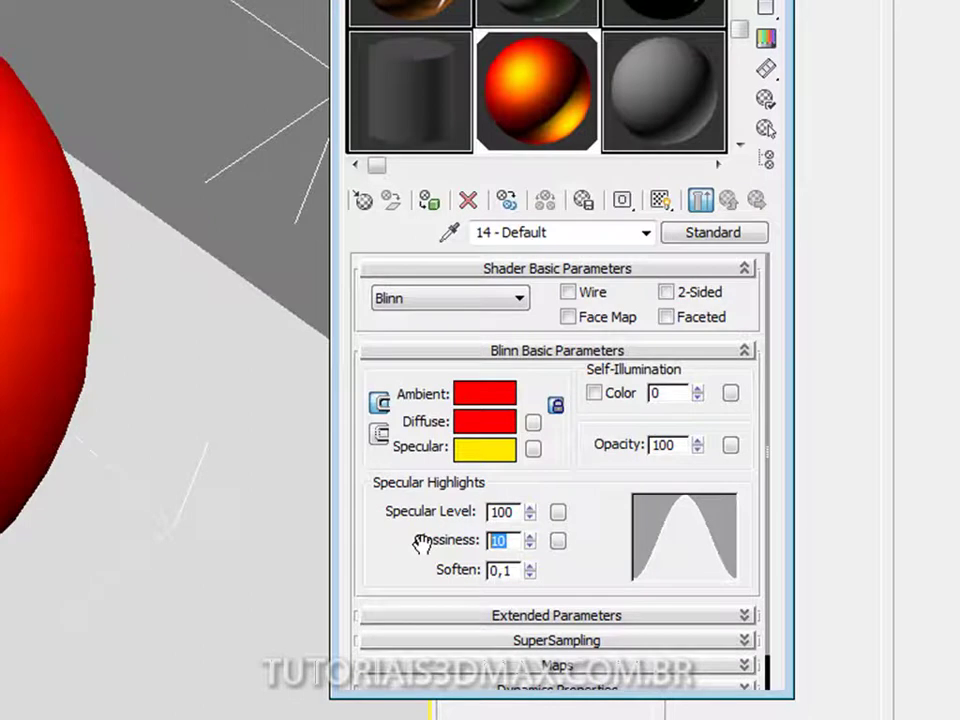
{"action": "type", "text": "50"}
{"action": "key", "text": "Return"}
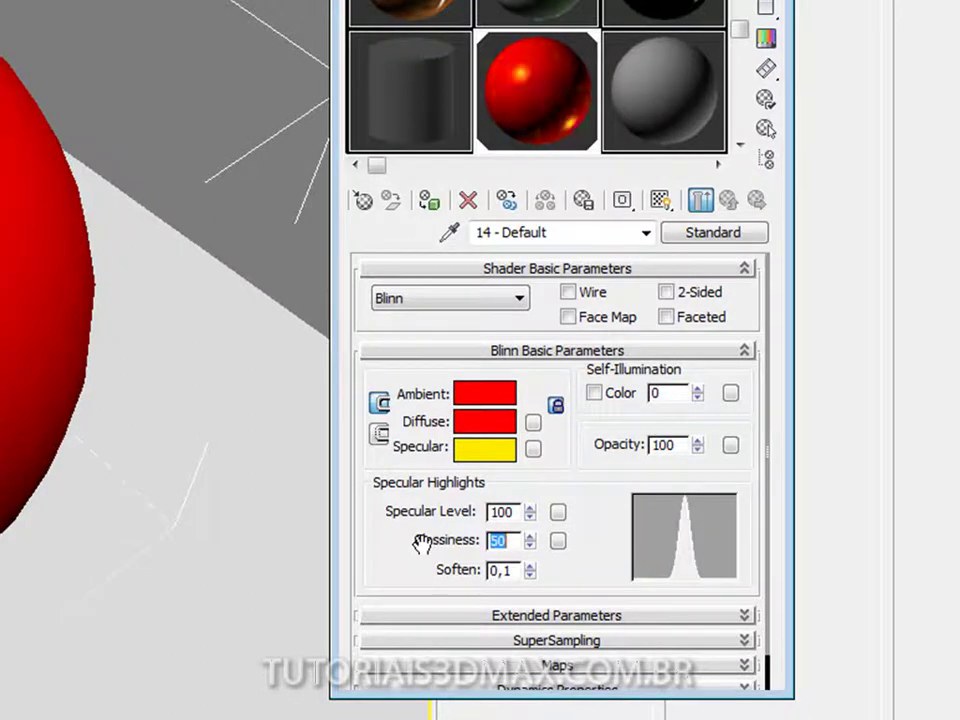
{"action": "type", "text": "80"}
{"action": "key", "text": "Return"}
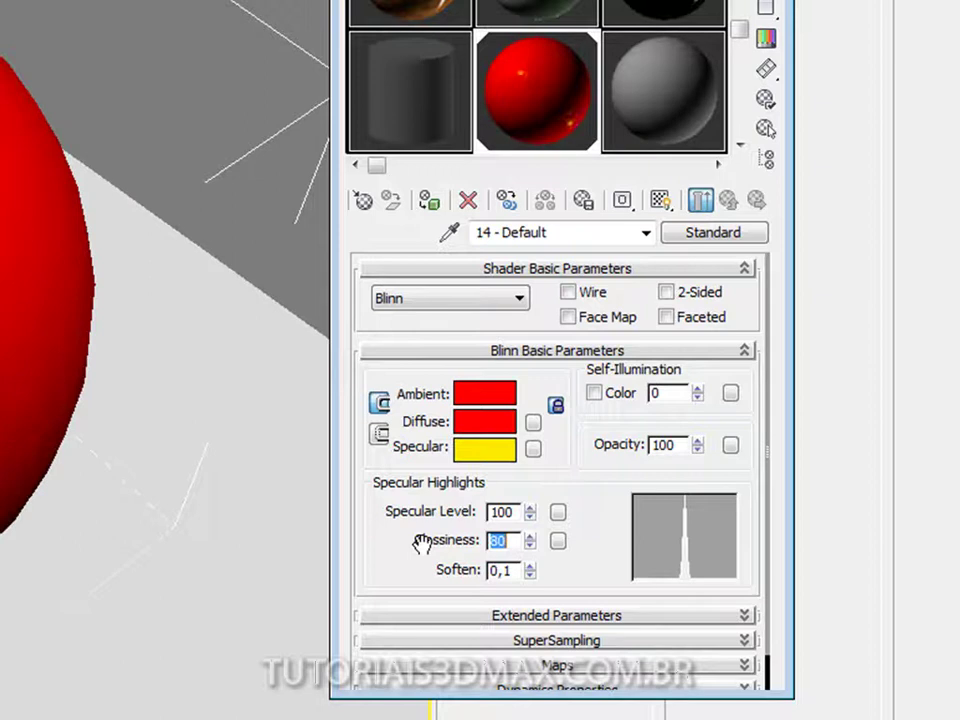
{"action": "type", "text": "90"}
{"action": "key", "text": "Return"}
{"action": "type", "text": "40"}
{"action": "key", "text": "Return"}
Step: Set the Soften value of the red material's specular highlights to 1.0
{"action": "double_click", "coordinate": [500, 570]}
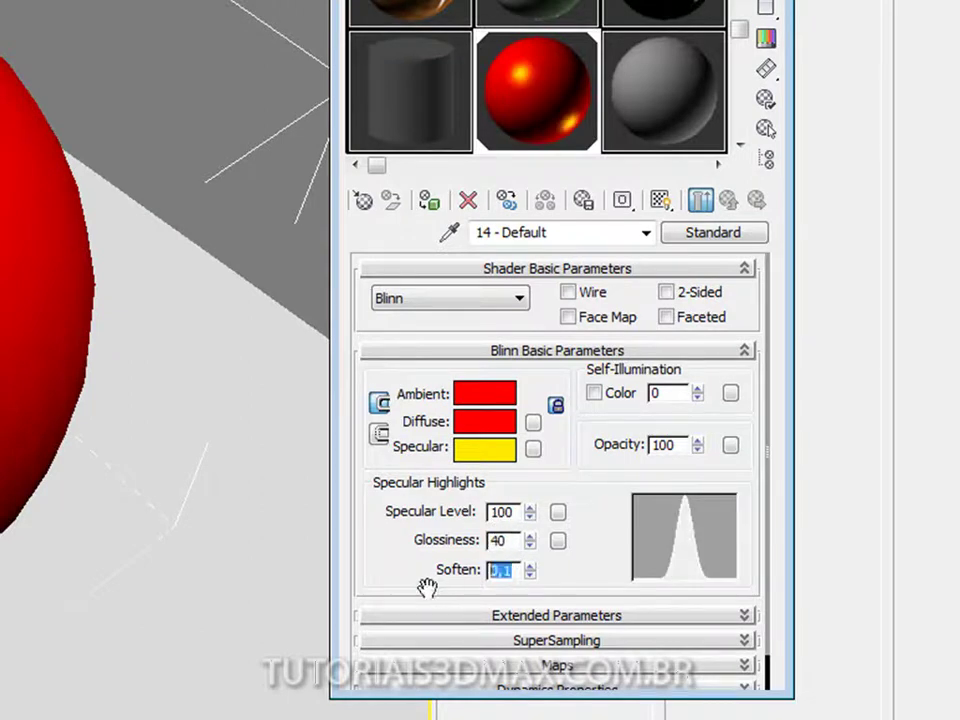
{"action": "type", "text": "1"}
{"action": "key", "text": "Return"}
{"action": "left_click_drag", "start_coordinate": [530, 570], "coordinate": [531, 421]}
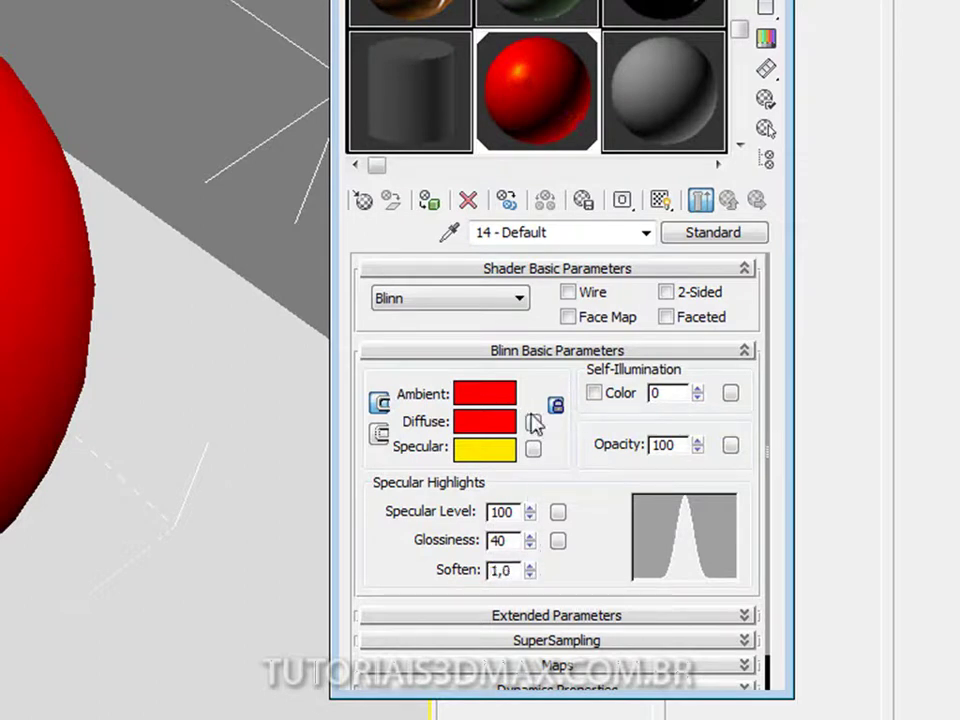
{"action": "double_click", "coordinate": [521, 572]}
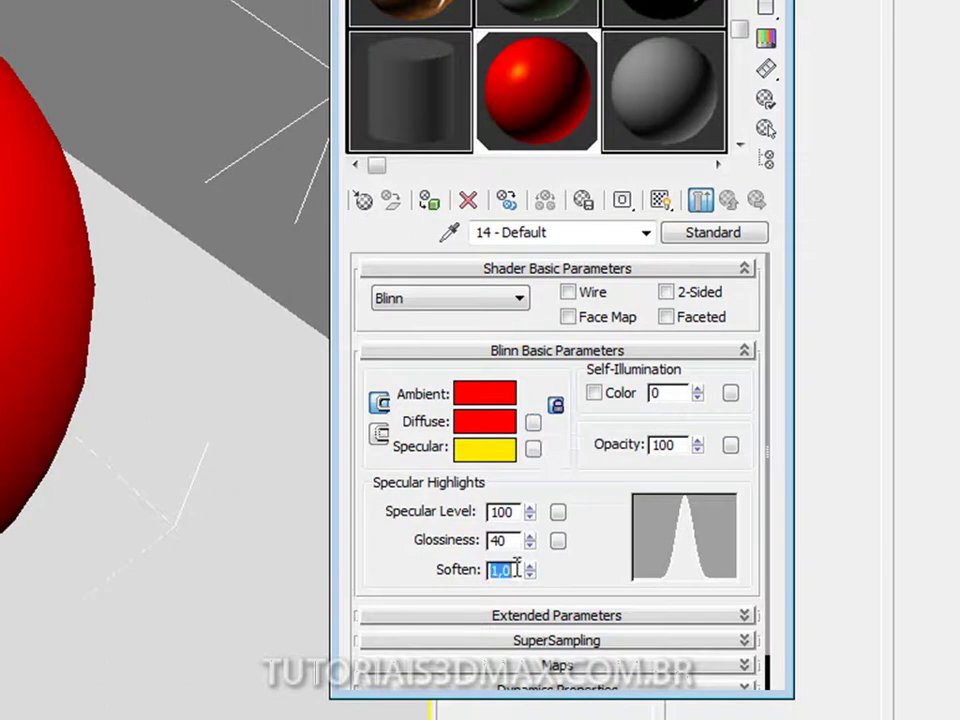